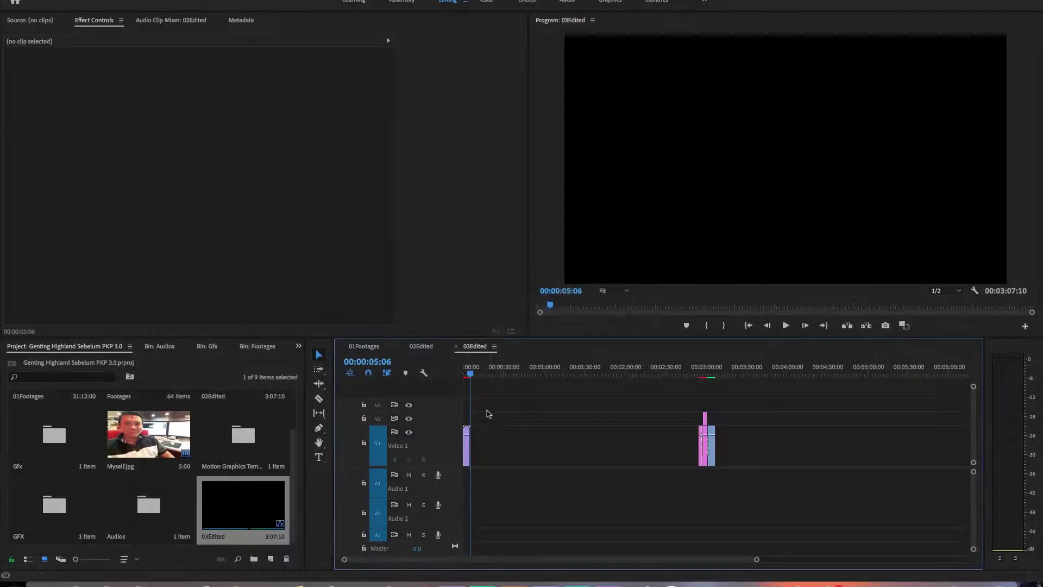
Scrub the 01Footages sequence to find S2550035 and trim its end at the playhead.
{"action": "left_click_drag", "start_coordinate": [633, 369], "coordinate": [654, 375]}
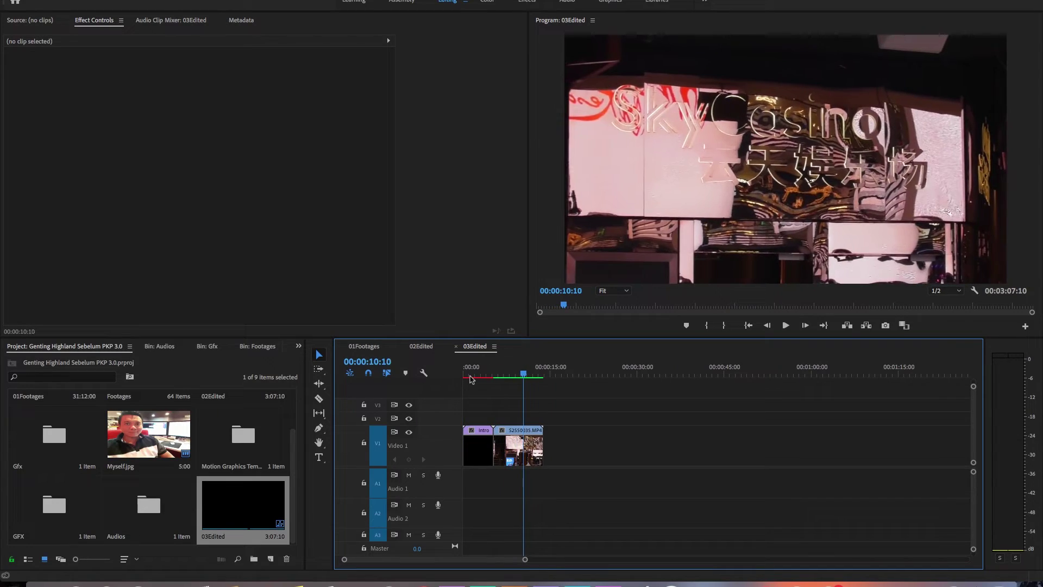
{"action": "key", "text": "w"}
{"action": "left_click", "coordinate": [495, 375]}
Add S2550036 to 03Edited, cut out its unwanted section and close the gap.
{"action": "left_click", "coordinate": [429, 348]}
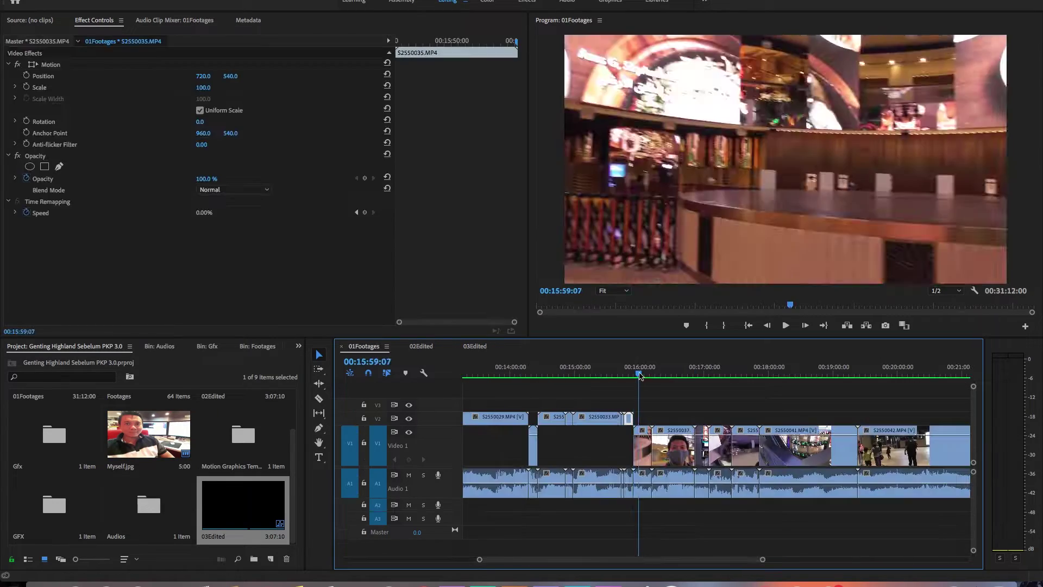
{"action": "left_click", "coordinate": [477, 346]}
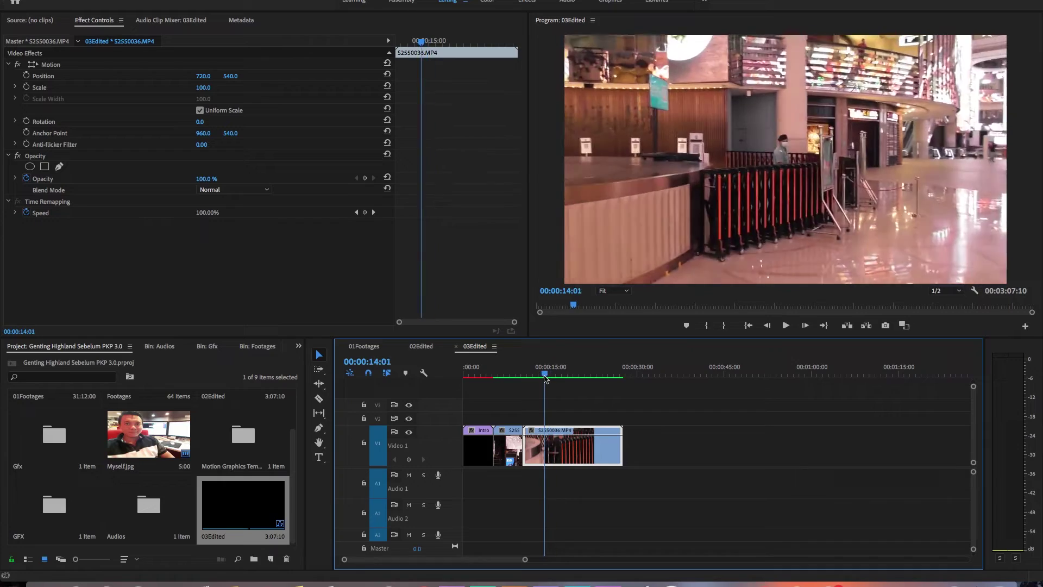
{"action": "key", "text": "q"}
{"action": "left_click", "coordinate": [579, 375]}
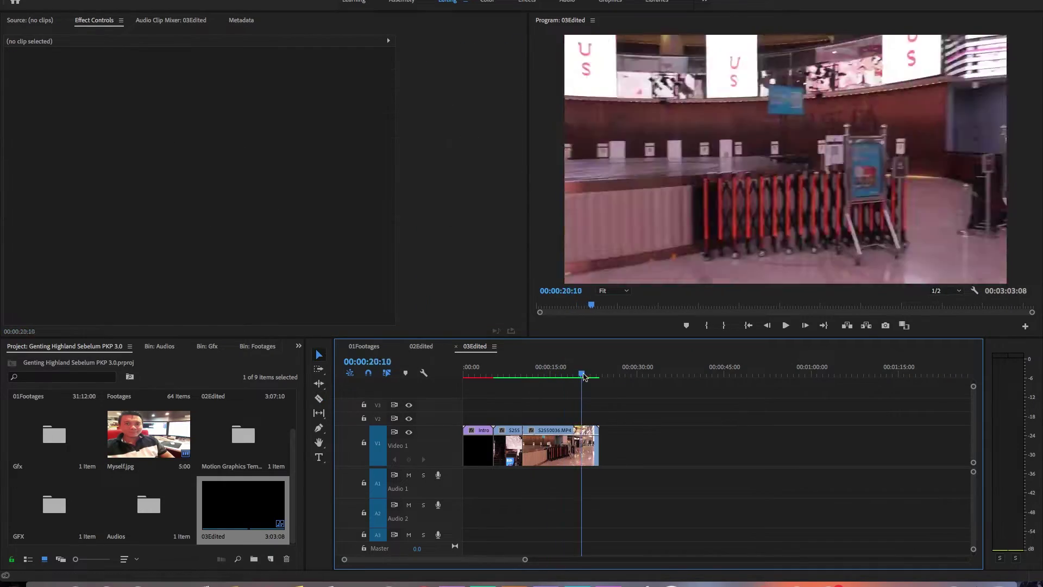
{"action": "left_click_drag", "start_coordinate": [553, 379], "coordinate": [546, 376]}
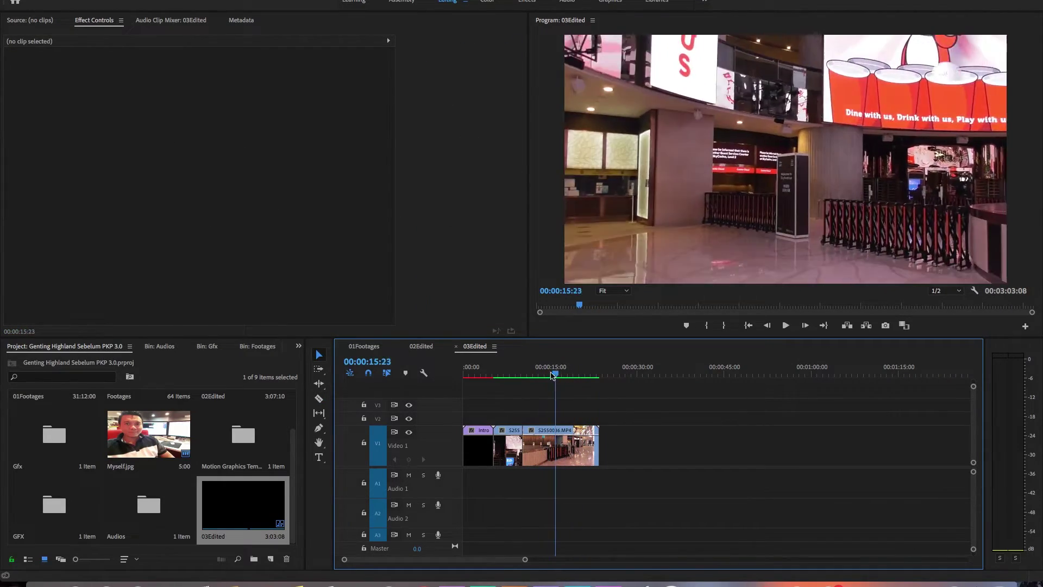
{"action": "left_click_drag", "start_coordinate": [560, 446], "coordinate": [614, 445]}
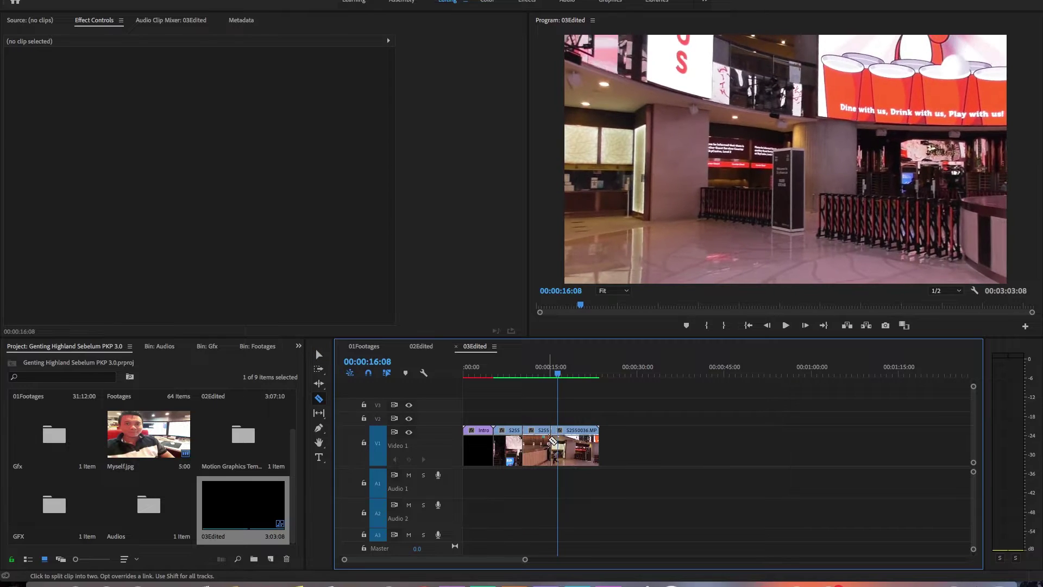
{"action": "key", "text": "ctrl+z"}
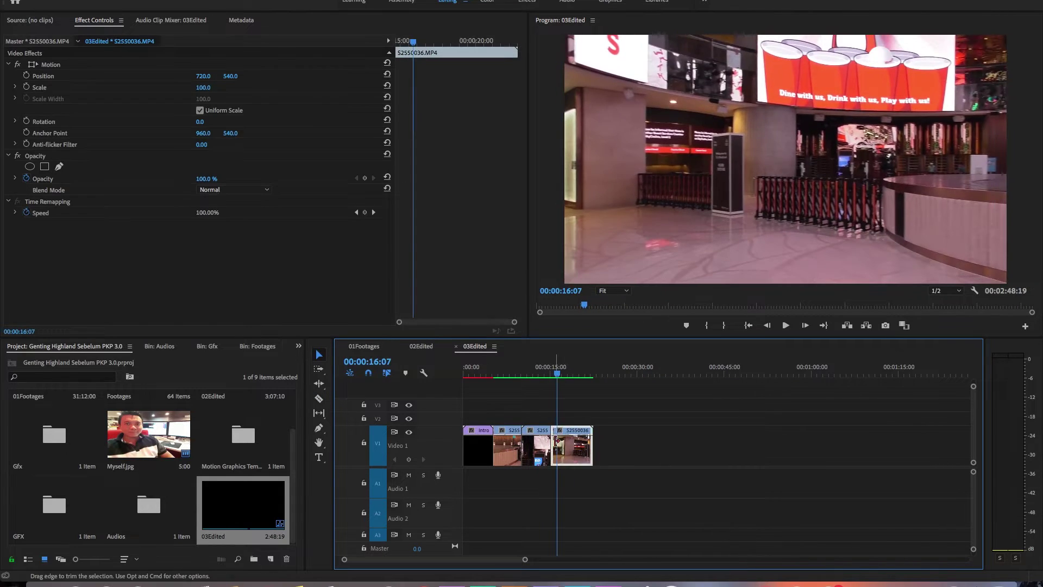
{"action": "left_click_drag", "start_coordinate": [558, 375], "coordinate": [573, 377]}
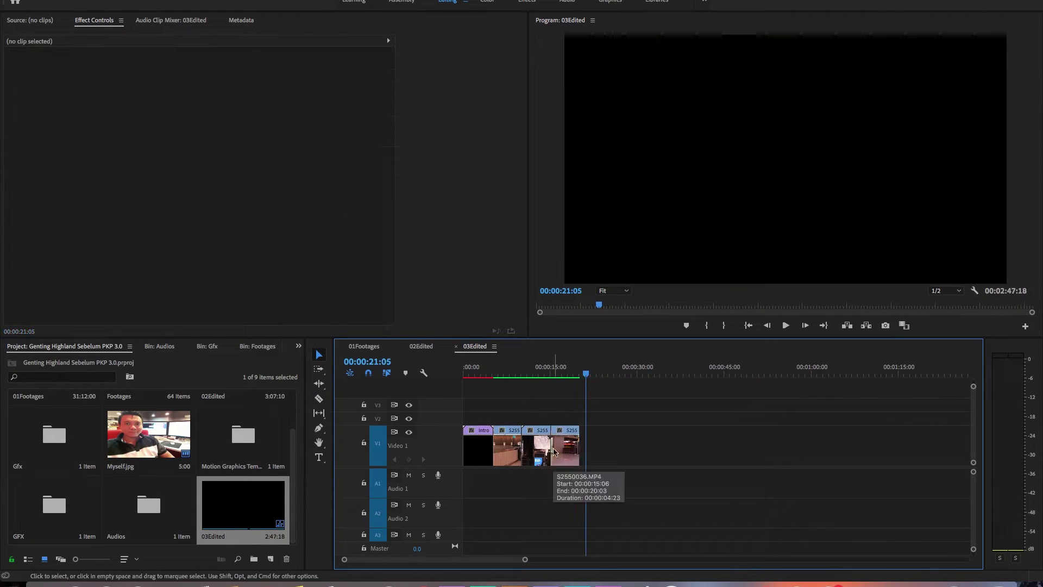
Place S2550037 after the previous clips in 03Edited, delete its audio, and preview it.
{"action": "left_click", "coordinate": [364, 346]}
{"action": "key", "text": "space"}
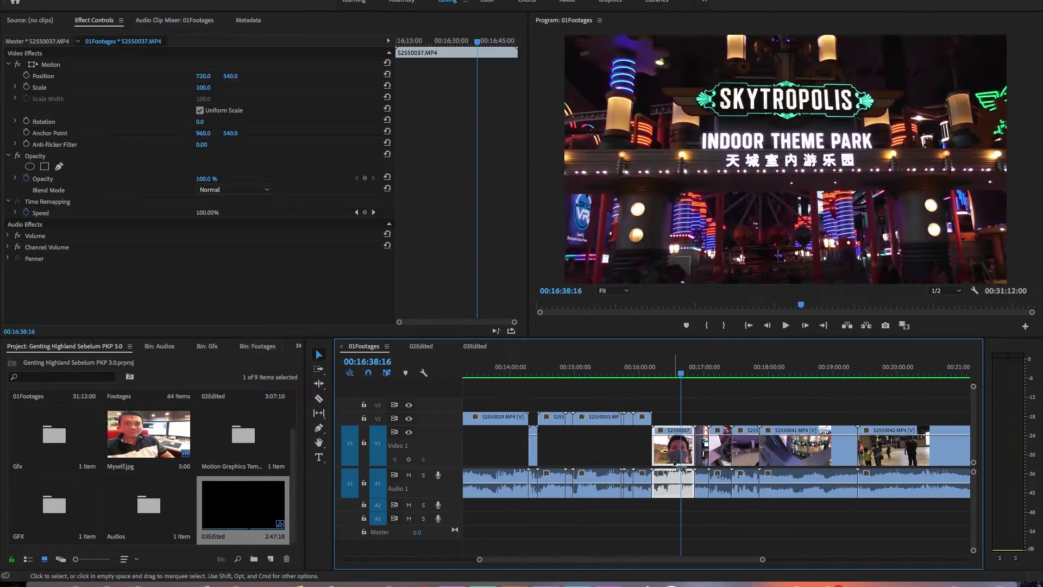
{"action": "left_click", "coordinate": [474, 346]}
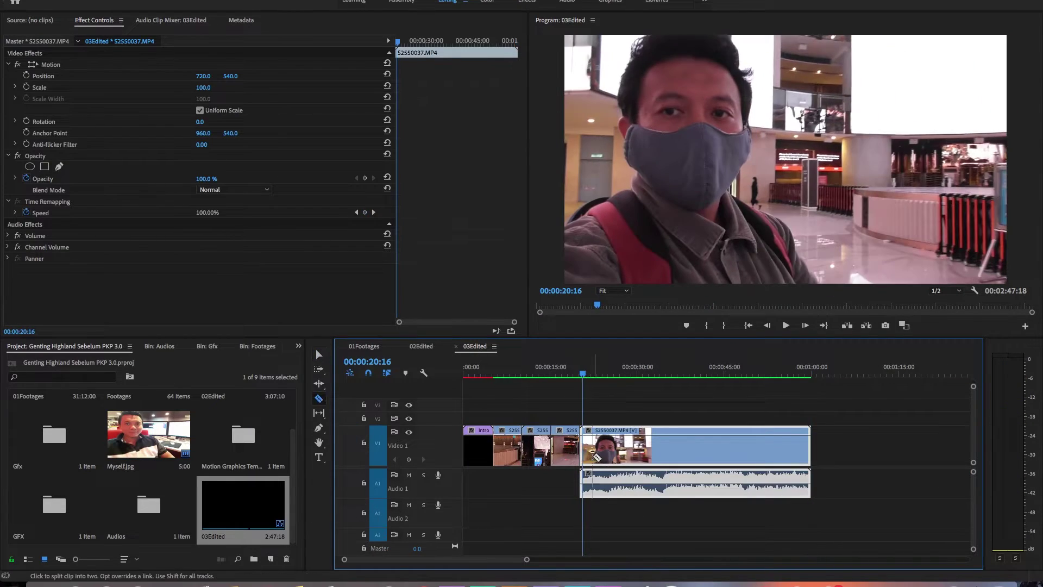
{"action": "left_click_drag", "start_coordinate": [691, 472], "coordinate": [694, 472]}
{"action": "key", "text": "Delete"}
{"action": "key", "text": "Up"}
{"action": "key", "text": "equal"}
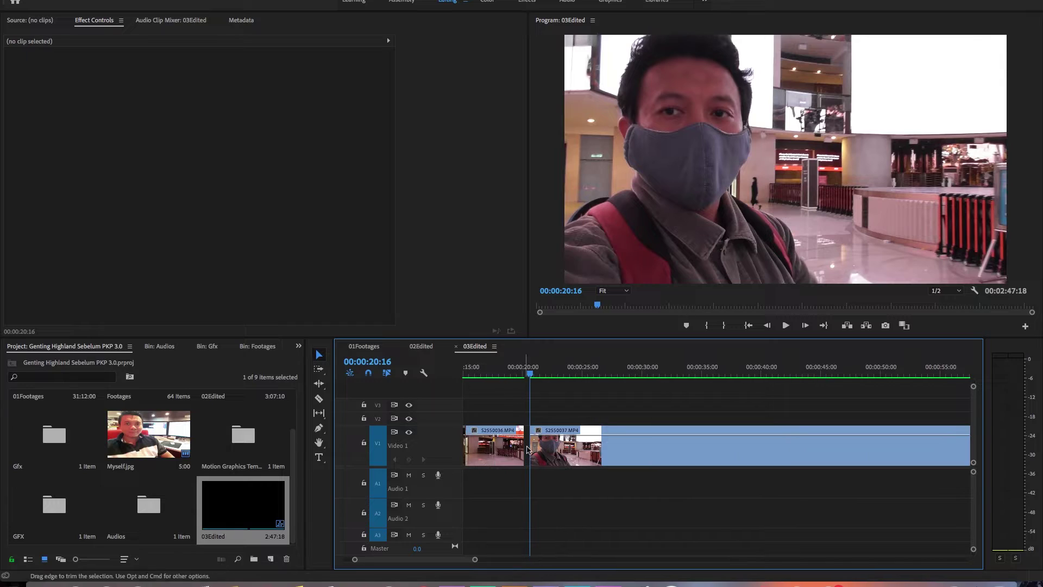
{"action": "key", "text": "minus"}
{"action": "key", "text": "space"}
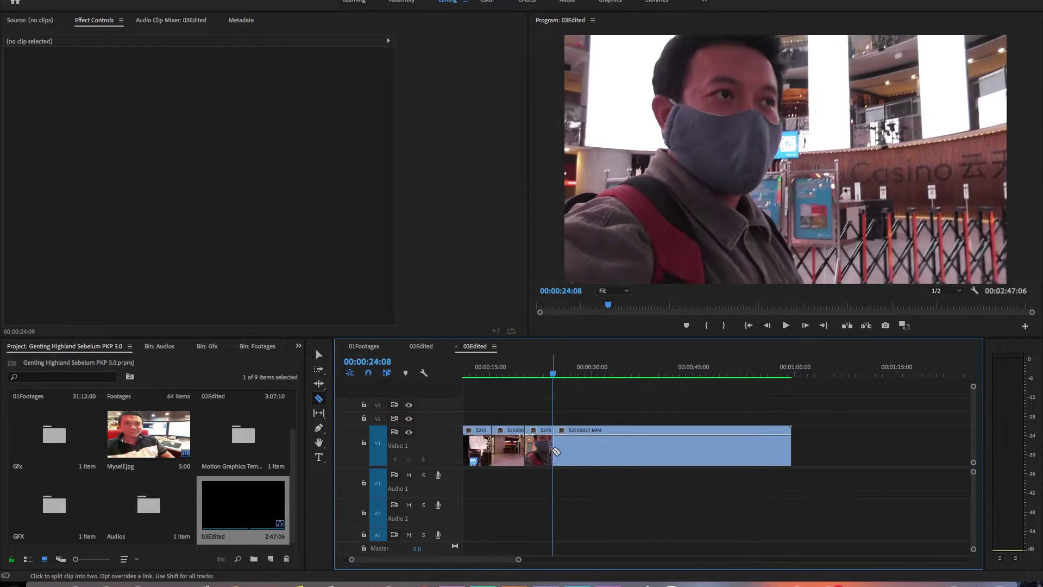
Trim the start of S2550037, then razor-cut and delete the unwanted piece.
{"action": "key", "text": "v"}
{"action": "left_click_drag", "start_coordinate": [555, 451], "coordinate": [602, 447]}
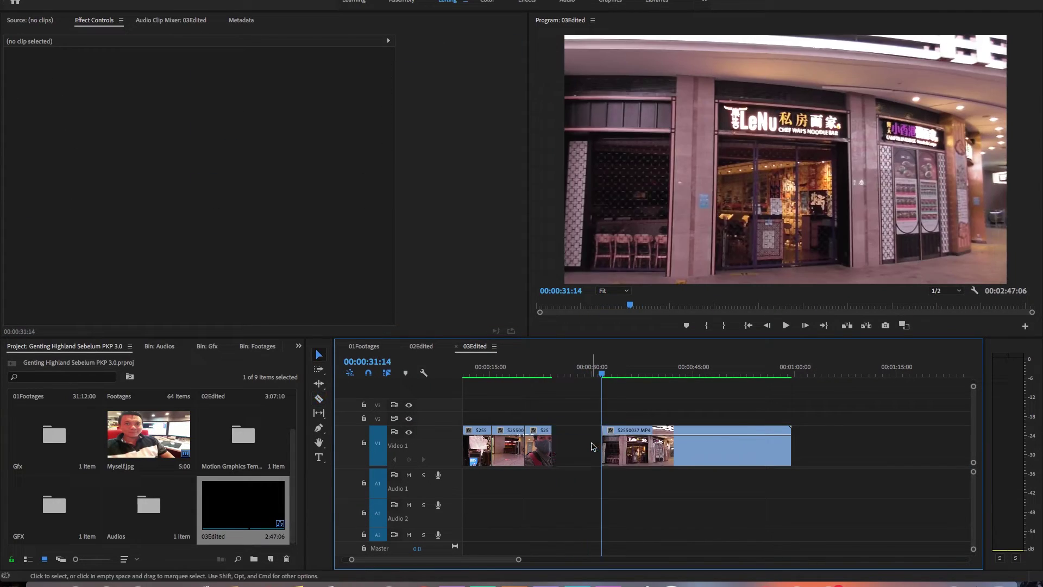
{"action": "key", "text": "ctrl+z"}
{"action": "left_click_drag", "start_coordinate": [584, 373], "coordinate": [602, 373]}
{"action": "key", "text": "ctrl+shift+z"}
{"action": "key", "text": "c"}
{"action": "left_click", "coordinate": [605, 443]}
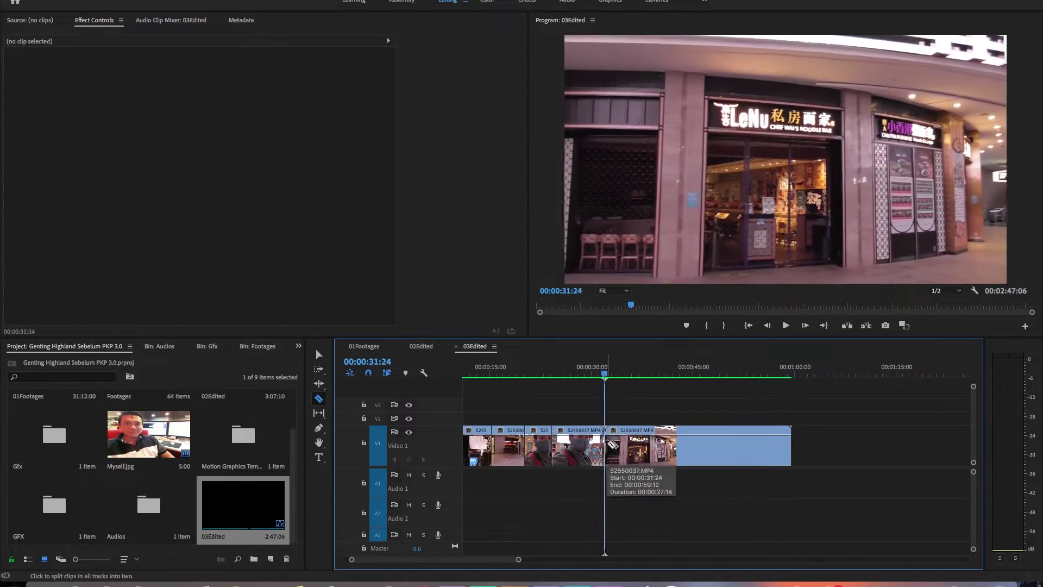
{"action": "key", "text": "v"}
{"action": "left_click", "coordinate": [576, 445]}
{"action": "key", "text": "Delete"}
Remove another unwanted segment of S2550037 and split the clip at the playhead.
{"action": "left_click", "coordinate": [581, 446]}
{"action": "key", "text": "Delete"}
{"action": "left_click_drag", "start_coordinate": [581, 381], "coordinate": [609, 382]}
{"action": "key", "text": "ctrl+z"}
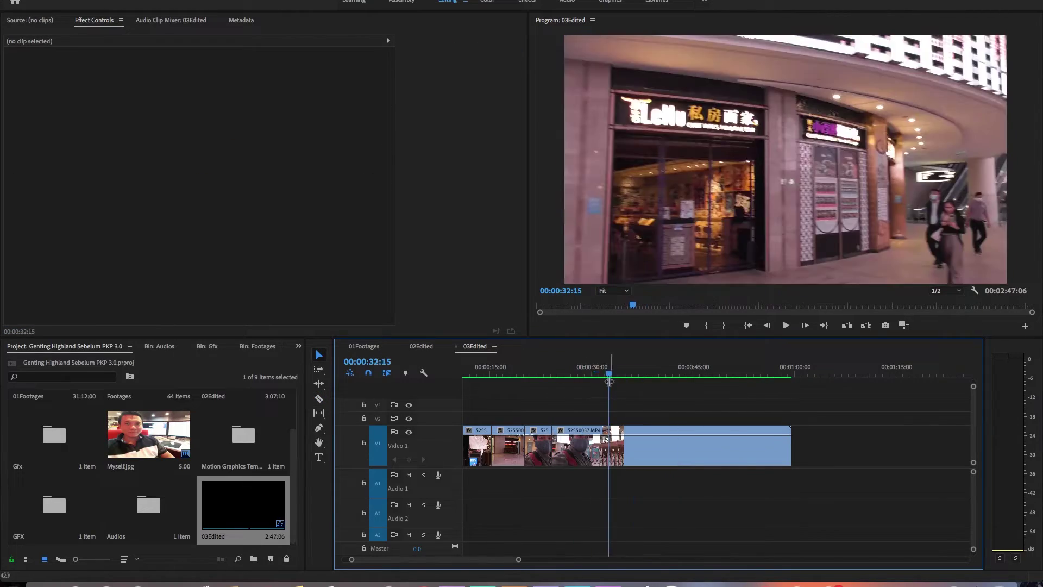
{"action": "left_click", "coordinate": [597, 376]}
{"action": "key", "text": "Delete"}
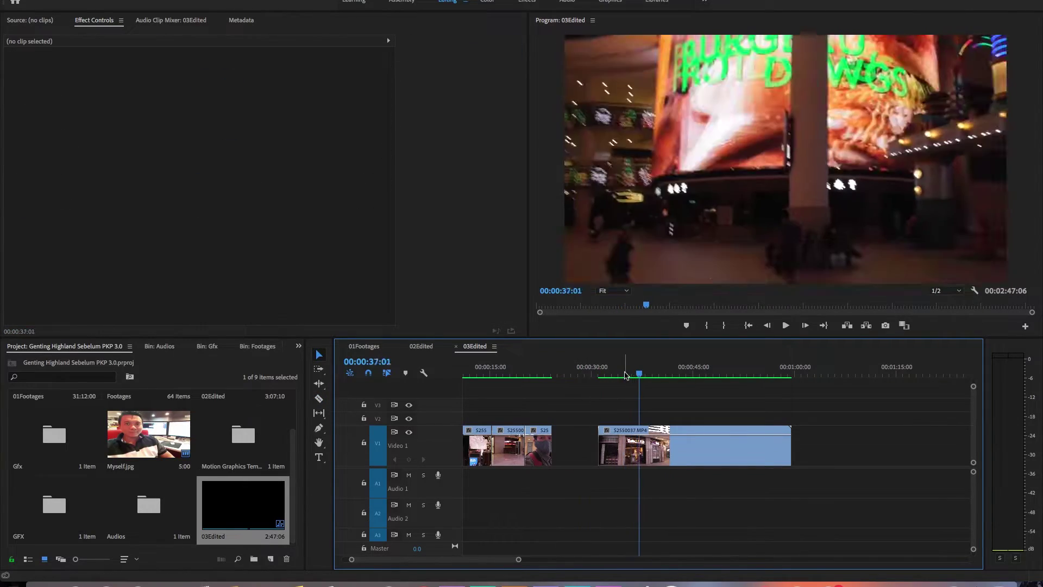
{"action": "key", "text": "ctrl+k"}
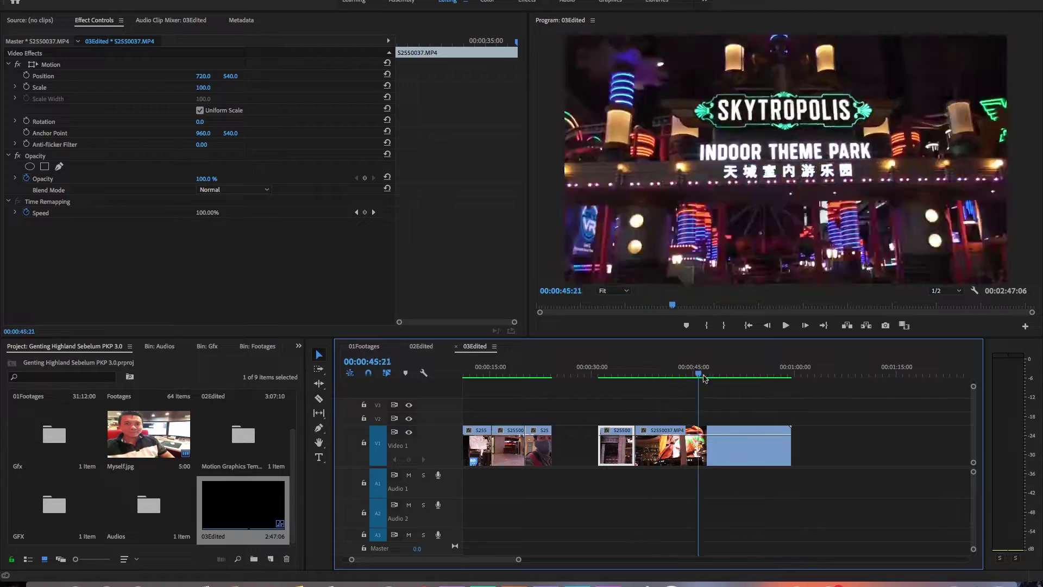
Cut S2550037 at 00:00:45:15, delete the excess, ripple-delete the gap, and save the project.
{"action": "left_click_drag", "start_coordinate": [735, 375], "coordinate": [663, 375]}
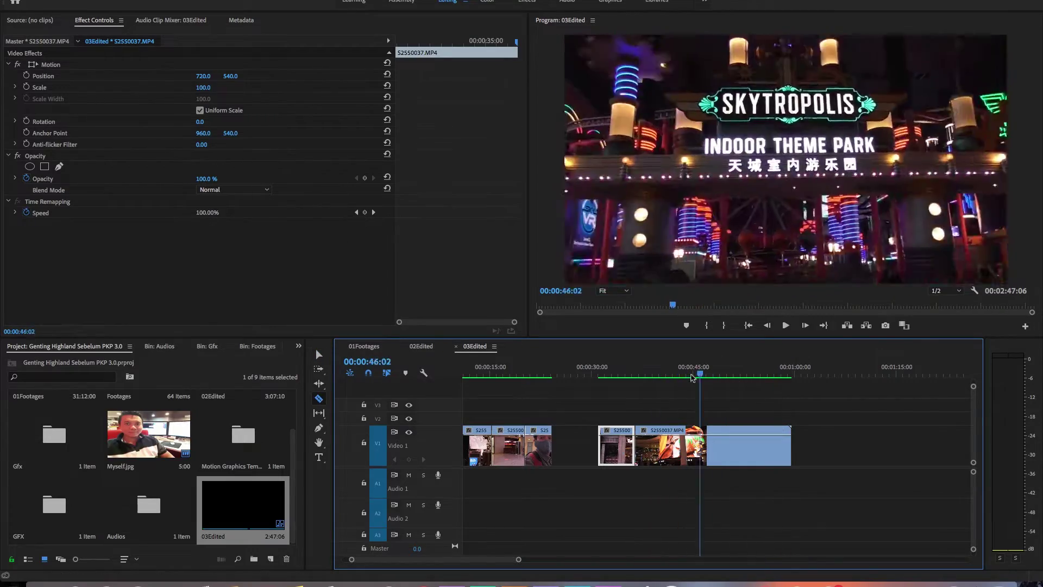
{"action": "left_click", "coordinate": [667, 449], "text": "shift"}
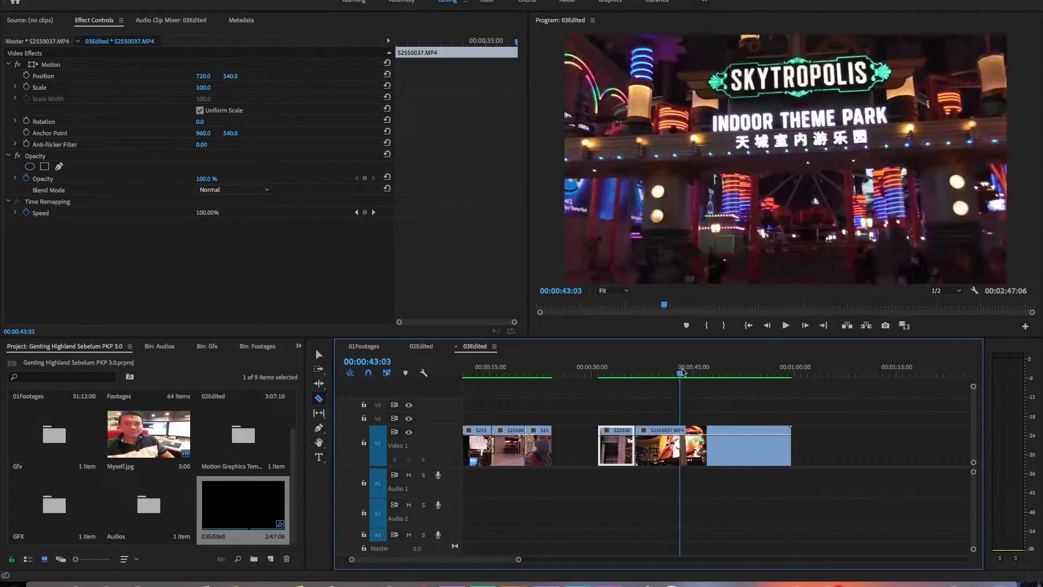
{"action": "left_click", "coordinate": [697, 444]}
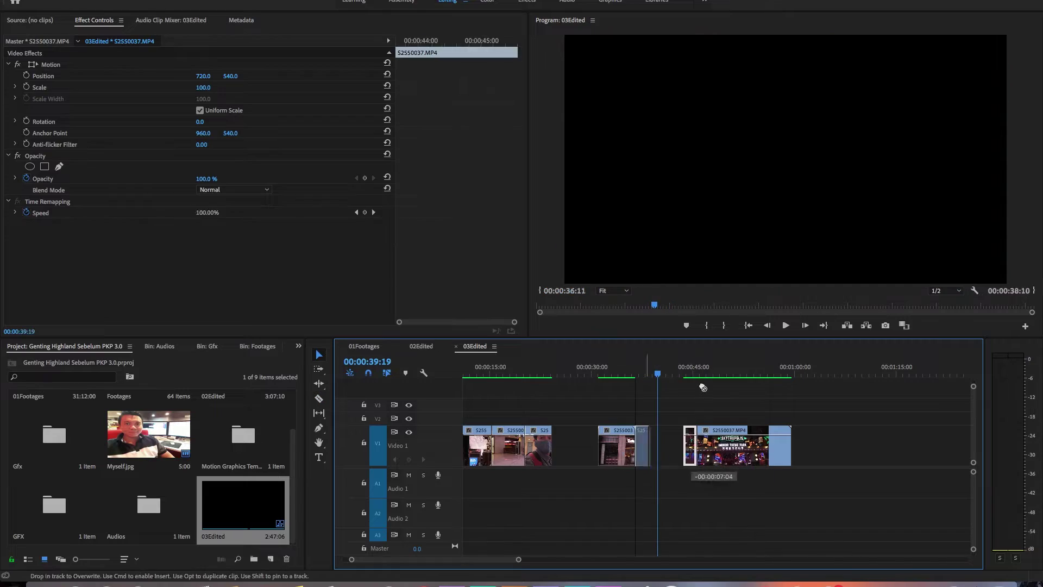
{"action": "key", "text": "v"}
{"action": "key", "text": "Delete"}
{"action": "left_click", "coordinate": [584, 449]}
{"action": "key", "text": "Delete"}
{"action": "key", "text": "ctrl+s"}
Bring S2550038 into 03Edited, preview it and shorten its end.
{"action": "left_click", "coordinate": [364, 346]}
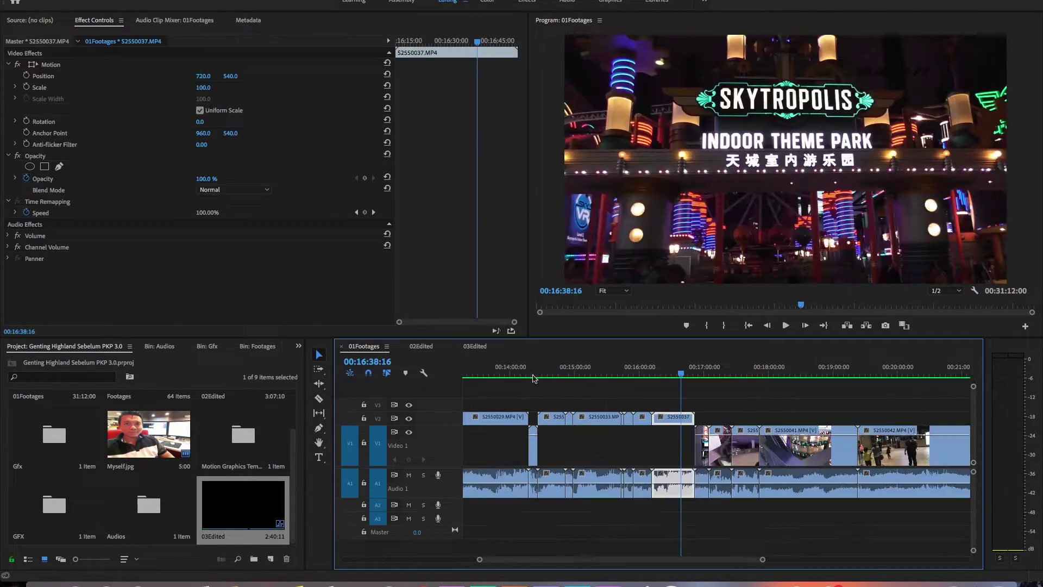
{"action": "left_click", "coordinate": [475, 346]}
{"action": "key", "text": "space"}
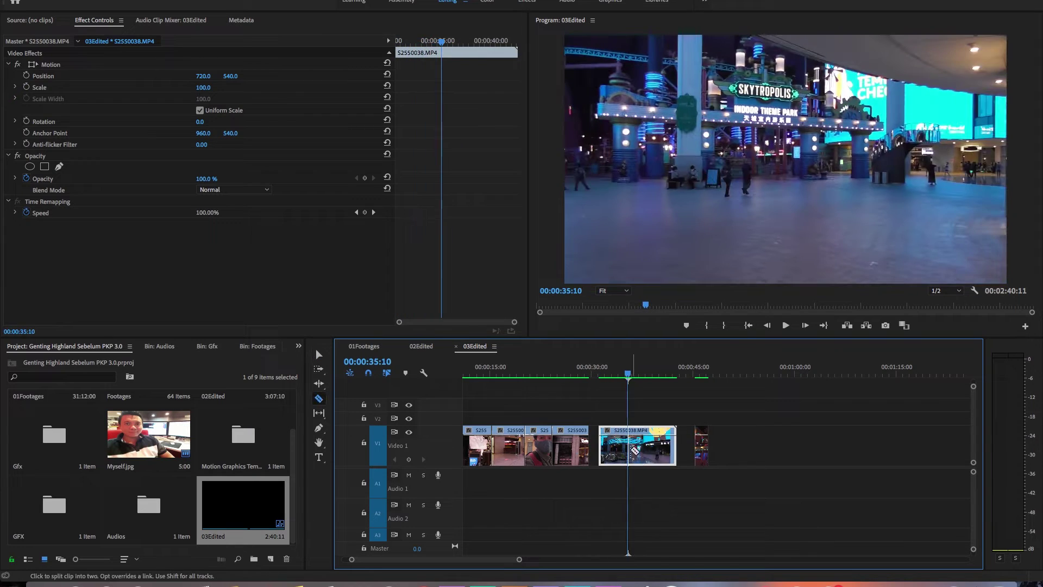
{"action": "left_click_drag", "start_coordinate": [677, 445], "coordinate": [632, 438]}
{"action": "key", "text": "Left"}
{"action": "key", "text": "Left"}
{"action": "key", "text": "Left"}
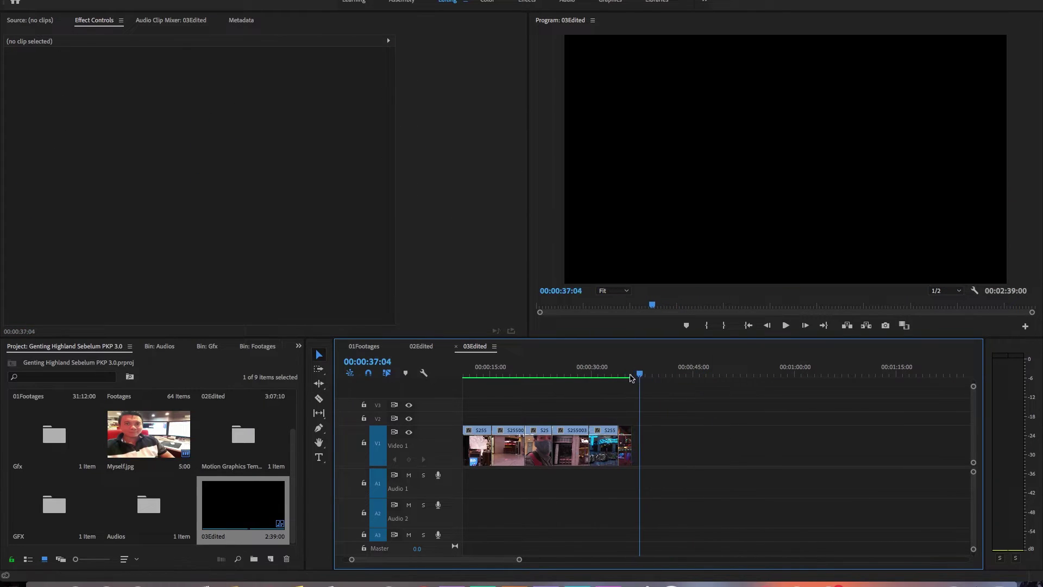
Add S2550039 to 03Edited and trim its start later.
{"action": "left_click", "coordinate": [364, 346]}
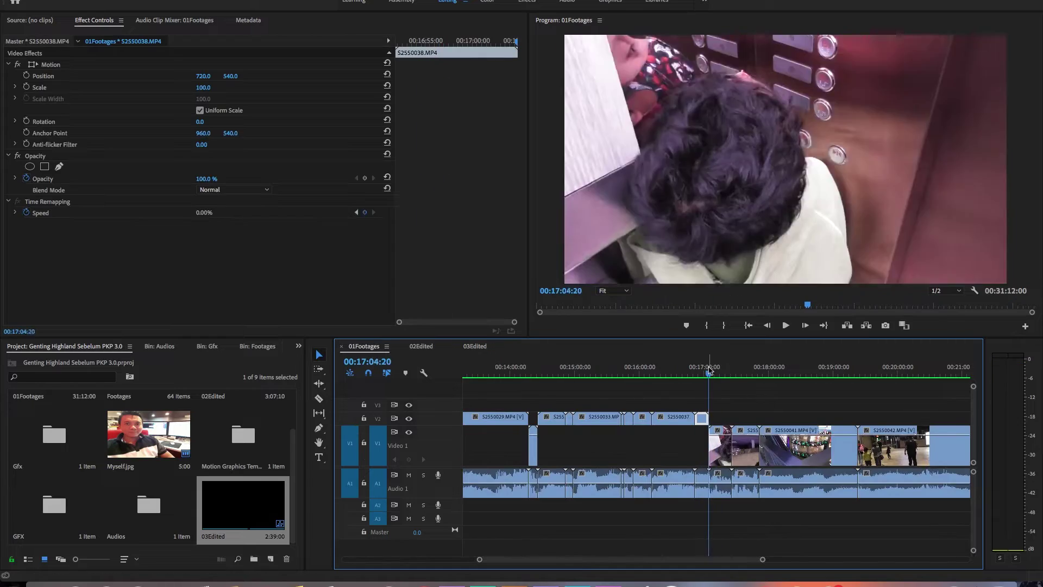
{"action": "left_click", "coordinate": [475, 346]}
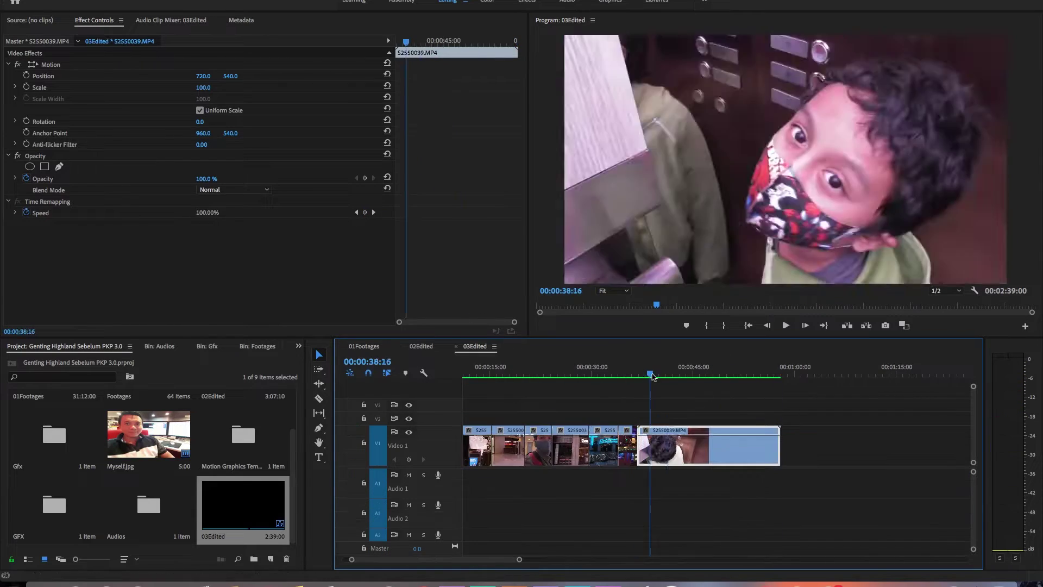
{"action": "left_click", "coordinate": [645, 443]}
{"action": "left_click_drag", "start_coordinate": [645, 443], "coordinate": [664, 443]}
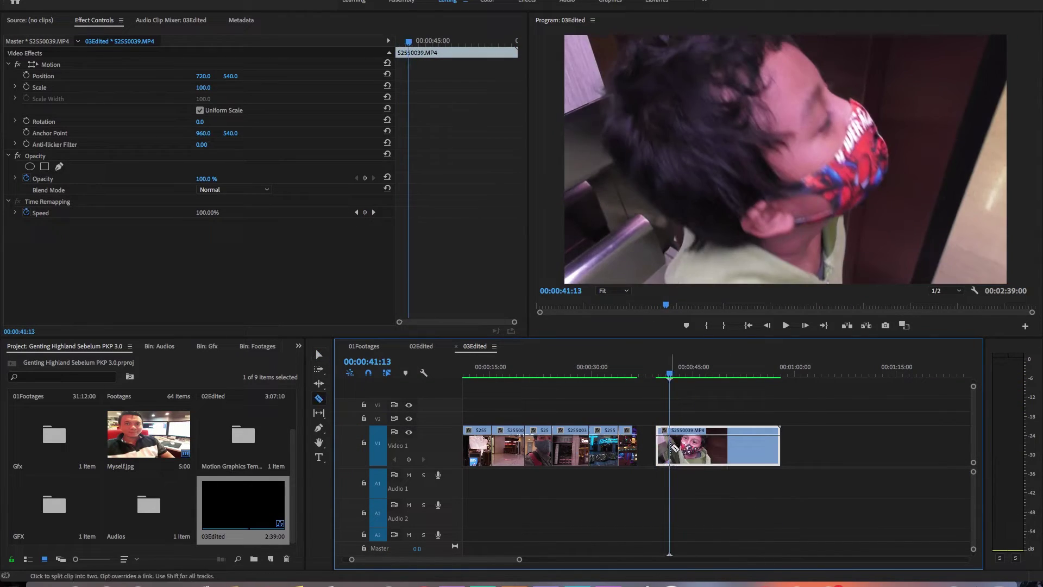
{"action": "key", "text": "c"}
{"action": "left_click", "coordinate": [749, 381]}
{"action": "key", "text": "v"}
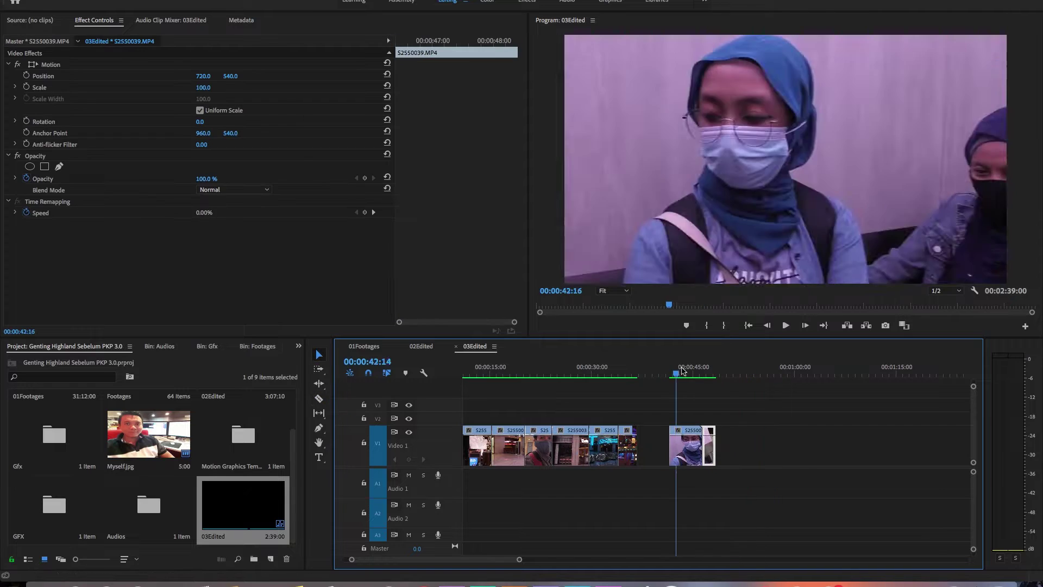
Delete S2550039's unwanted start and pull the remainder left to close the gap.
{"action": "left_click", "coordinate": [730, 381]}
{"action": "mouse_move", "coordinate": [728, 375]}
{"action": "left_mouse_down"}
{"action": "mouse_move", "coordinate": [743, 379]}
{"action": "mouse_move", "coordinate": [726, 378]}
{"action": "left_mouse_up"}
{"action": "left_click", "coordinate": [718, 450]}
{"action": "key", "text": "Delete"}
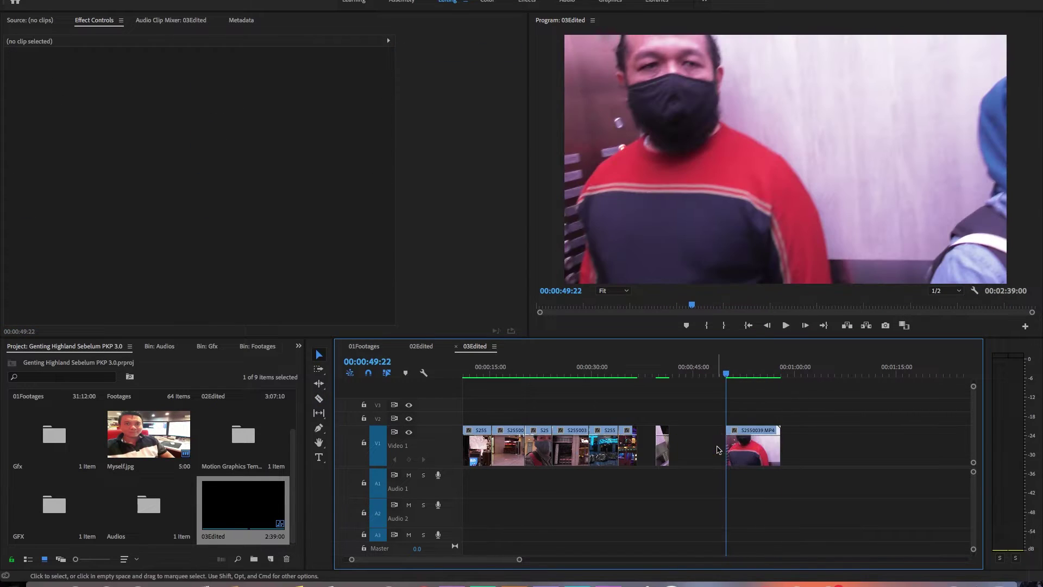
{"action": "left_click_drag", "start_coordinate": [775, 457], "coordinate": [652, 451]}
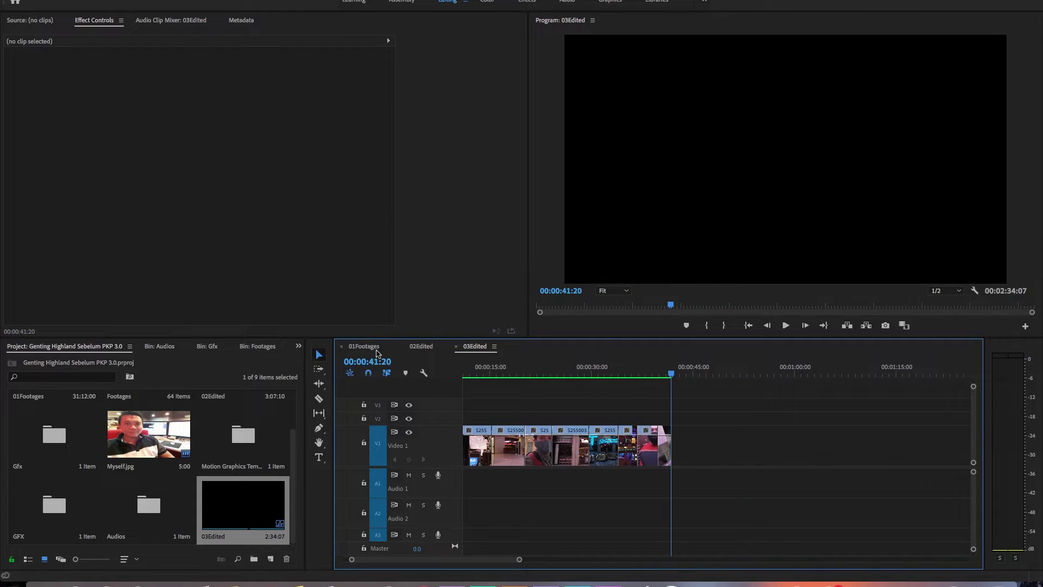
{"action": "left_click", "coordinate": [682, 380]}
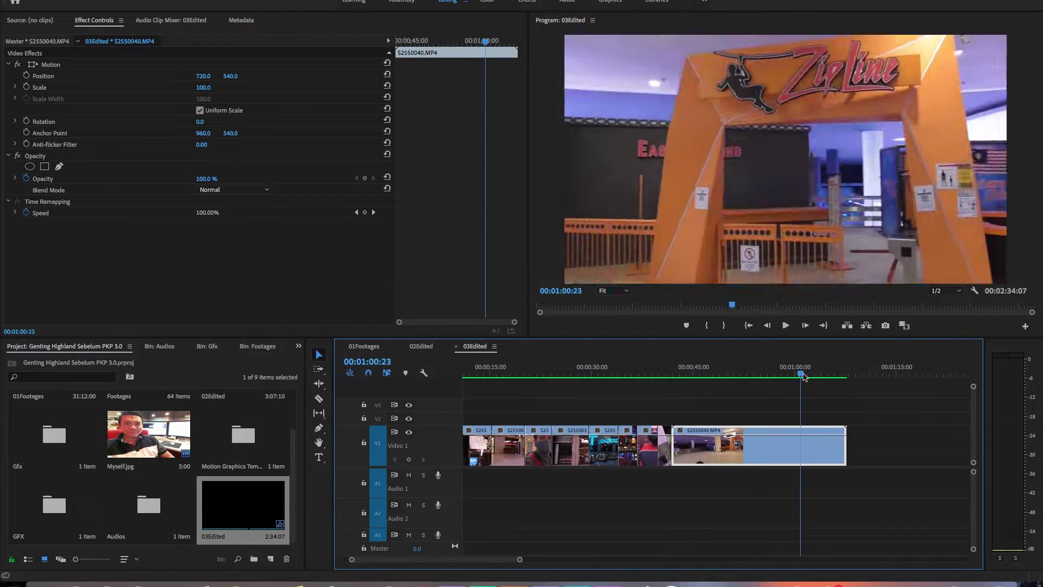
Play the sequence from 43:20 and find where S2550041's good part starts.
{"action": "scroll", "coordinate": [498, 498], "scroll_direction": "down", "scroll_amount": 3}
{"action": "scroll", "coordinate": [549, 507], "scroll_direction": "up", "scroll_amount": 2}
{"action": "left_click_drag", "start_coordinate": [612, 375], "coordinate": [717, 375]}
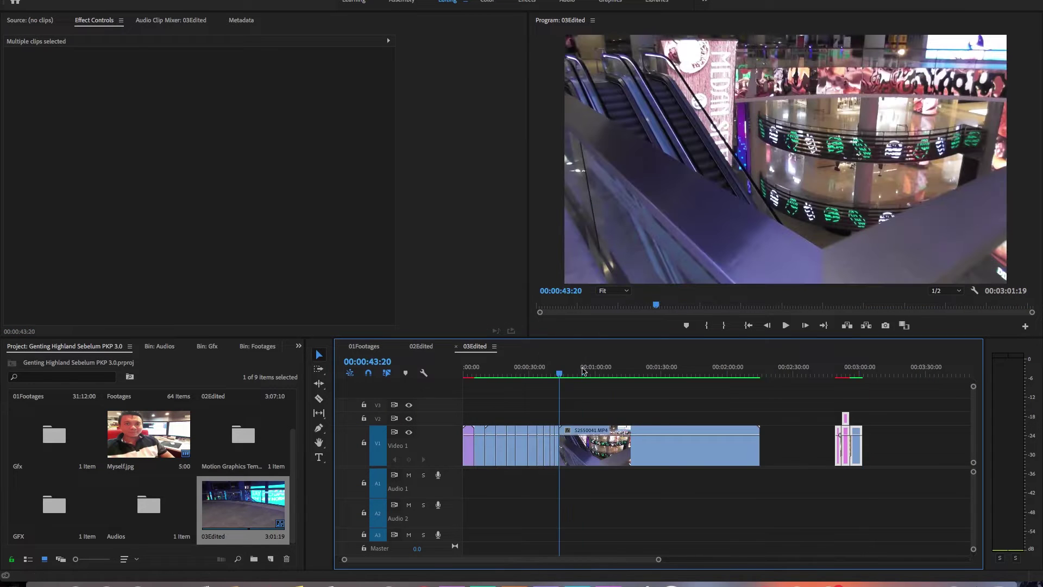
{"action": "key", "text": "minus"}
{"action": "key", "text": "minus"}
{"action": "key", "text": "minus"}
{"action": "key", "text": "space"}
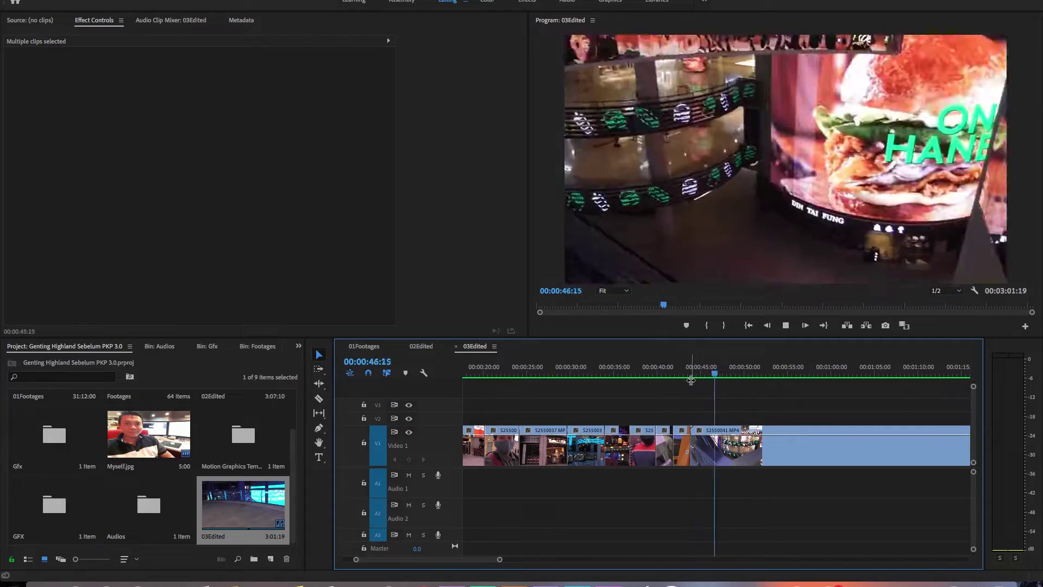
{"action": "left_click", "coordinate": [729, 449]}
{"action": "key", "text": "v"}
{"action": "left_click_drag", "start_coordinate": [727, 446], "coordinate": [706, 446]}
Trim S2550041's start to 1:08:04 and close the gap before it.
{"action": "left_click_drag", "start_coordinate": [869, 374], "coordinate": [950, 392]}
{"action": "key", "text": "minus"}
{"action": "mouse_move", "coordinate": [614, 451]}
{"action": "left_mouse_down"}
{"action": "mouse_move", "coordinate": [686, 454]}
{"action": "mouse_move", "coordinate": [625, 456]}
{"action": "left_mouse_up"}
{"action": "key", "text": "Up"}
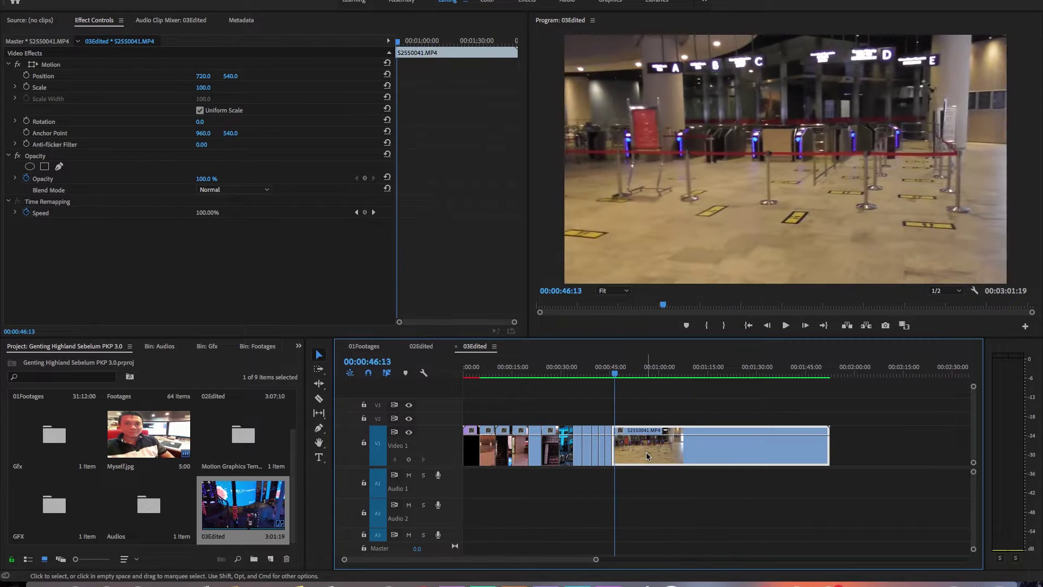
{"action": "key", "text": "equal"}
{"action": "key", "text": "space"}
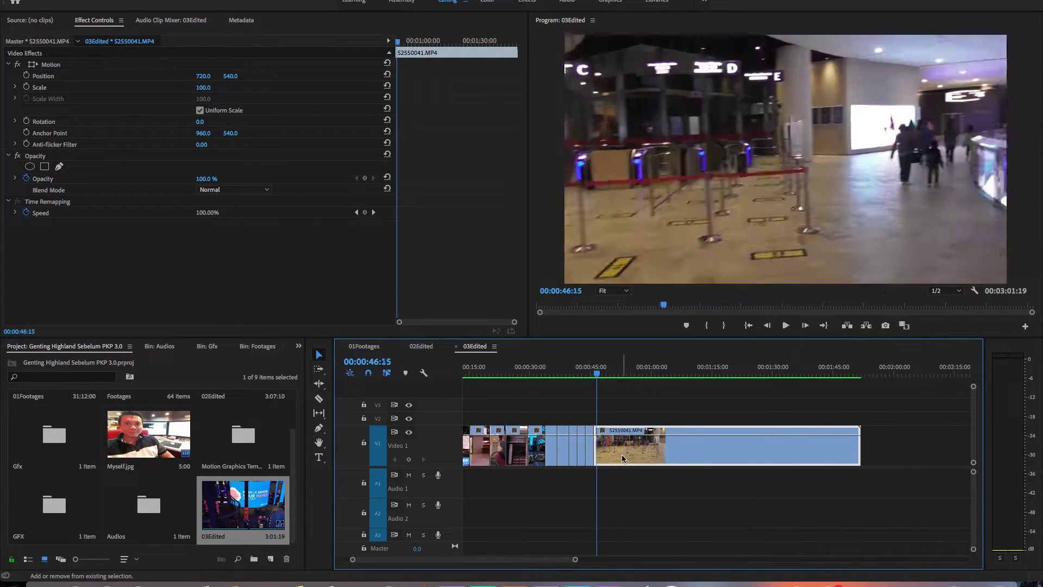
Split S2550041 at 48:20 and 1:08:04 and remove the middle section.
{"action": "key", "text": "c"}
{"action": "left_click", "coordinate": [606, 451]}
{"action": "left_click", "coordinate": [685, 449]}
{"action": "key", "text": "w"}
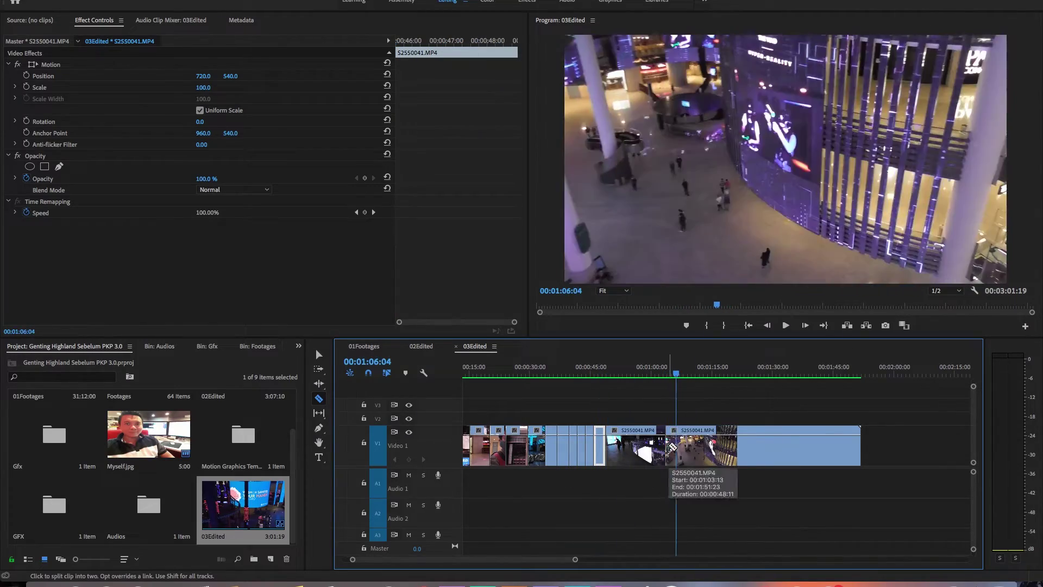
{"action": "key", "text": "v"}
{"action": "key", "text": "Delete"}
Trim S2550041 at 1:16:12 and move it left against the earlier clips.
{"action": "left_click", "coordinate": [715, 375]}
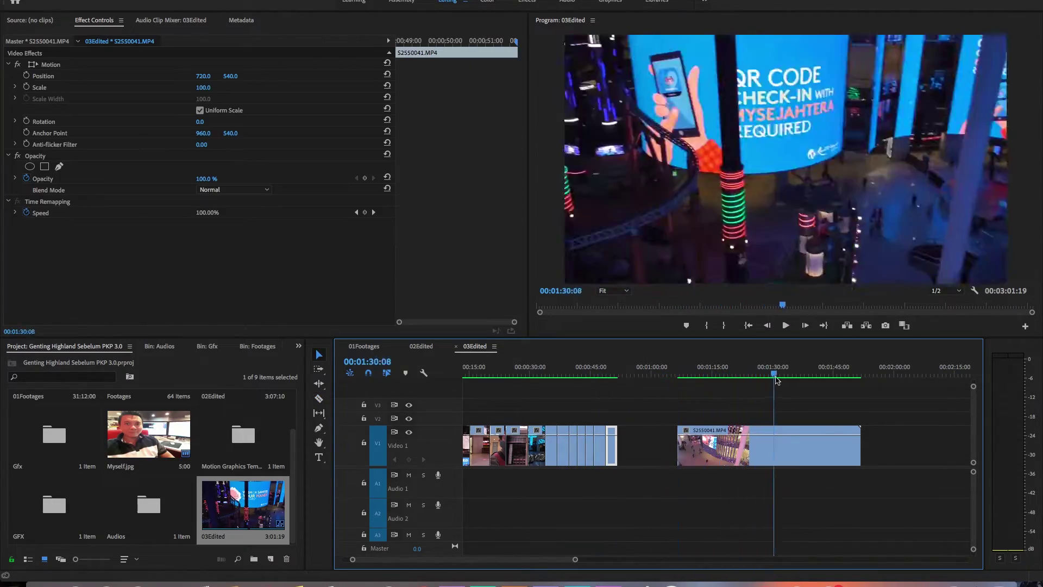
{"action": "key", "text": "alt+q"}
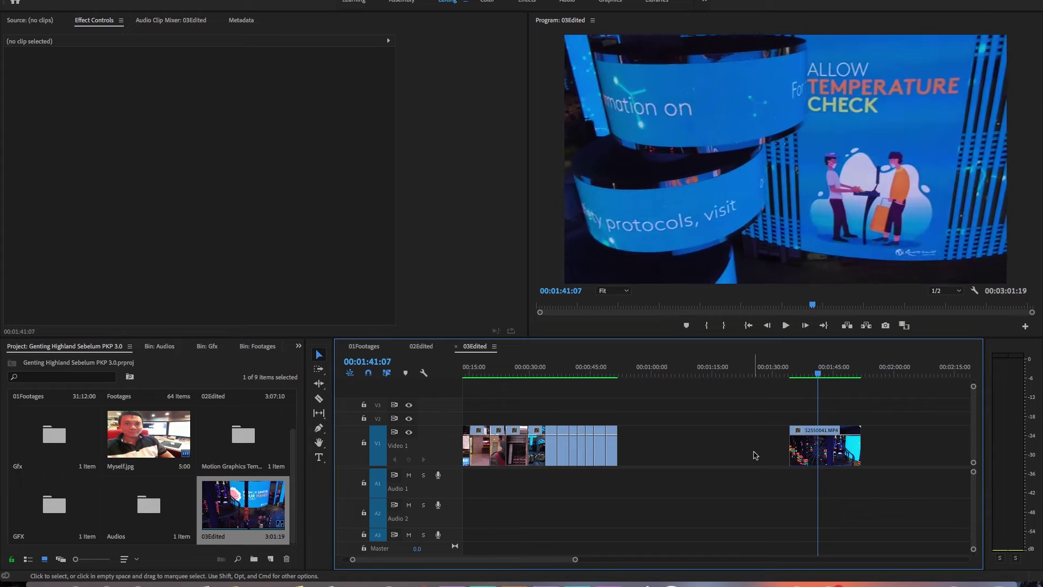
{"action": "key", "text": "alt+w"}
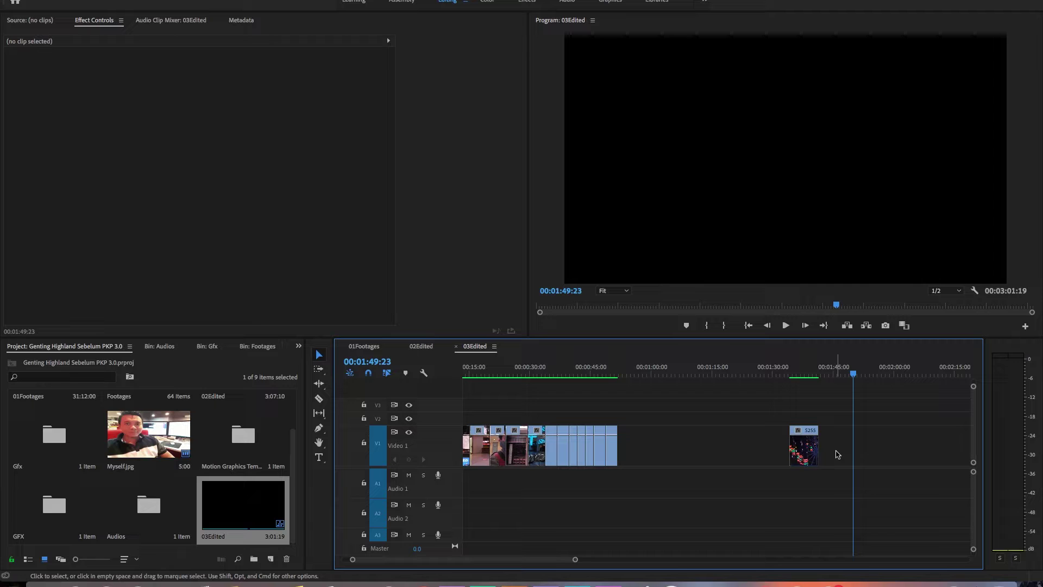
{"action": "left_click_drag", "start_coordinate": [809, 459], "coordinate": [638, 459]}
{"action": "key", "text": "shift+3"}
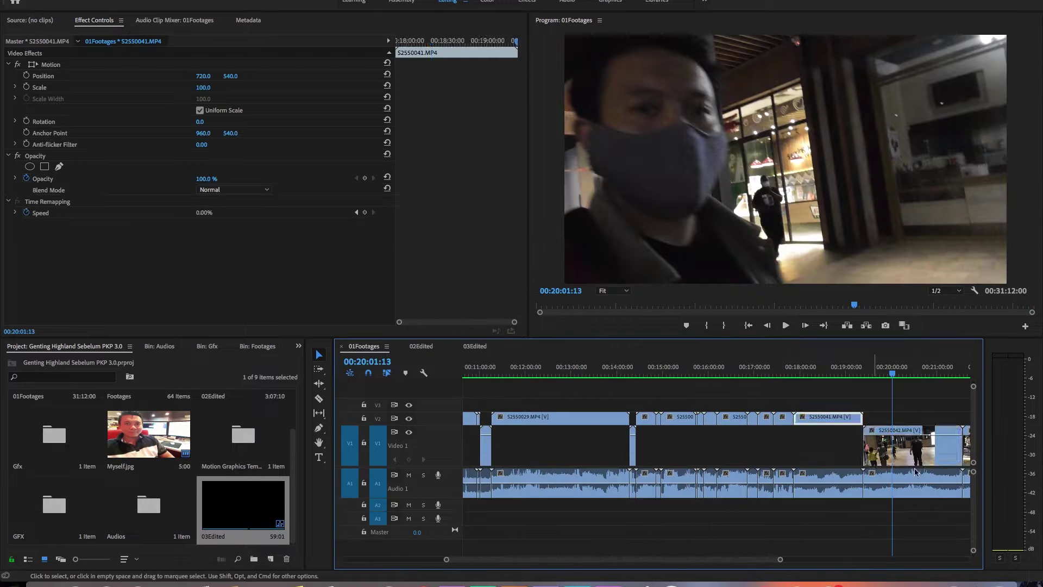
Copy clip S2550042 from 01Footages and paste it at the end of 03Edited.
{"action": "left_click", "coordinate": [916, 472]}
{"action": "key", "text": "ctrl+c"}
{"action": "key", "text": "shift+3"}
{"action": "key", "text": "ctrl+v"}
Split S2550042 at 01:02:06 in the sequence.
{"action": "left_click_drag", "start_coordinate": [659, 374], "coordinate": [655, 374]}
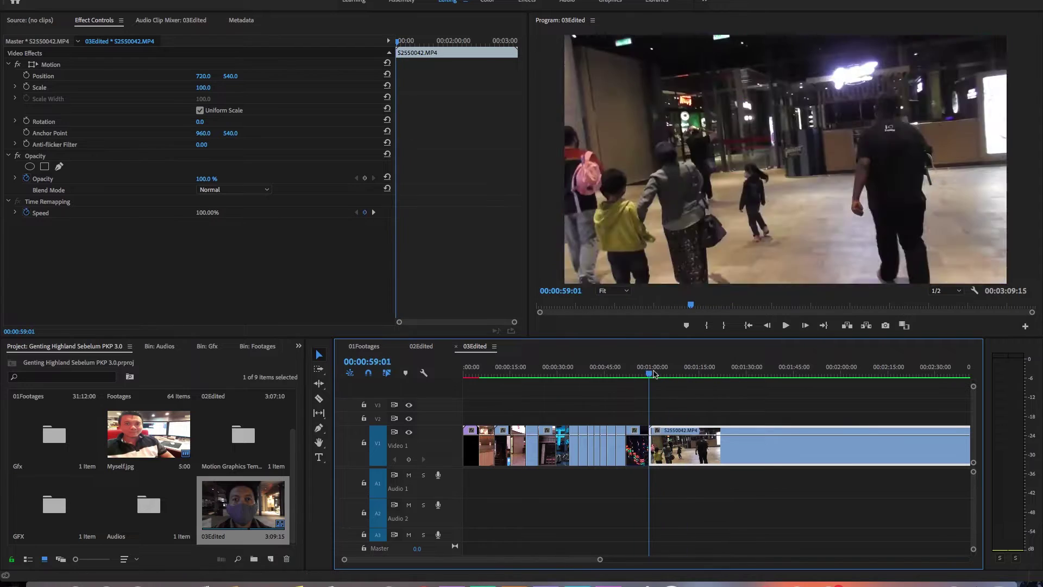
{"action": "left_click", "coordinate": [656, 374]}
{"action": "left_click_drag", "start_coordinate": [655, 374], "coordinate": [659, 374]}
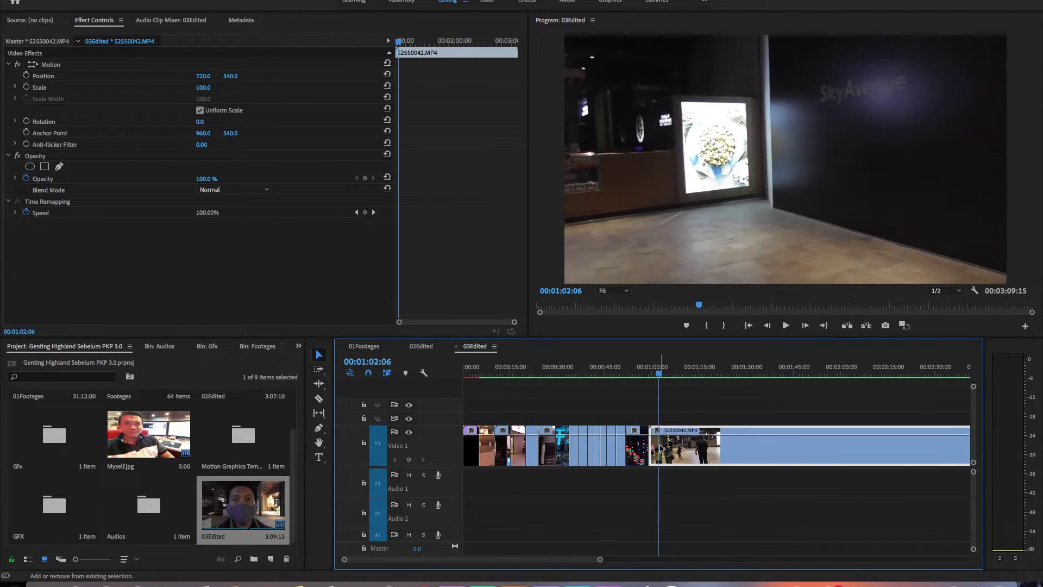
{"action": "key", "text": "ctrl+k"}
Split S2550042 again near 01:05:15, ripple-delete the short unwanted segment, and review playback.
{"action": "left_click", "coordinate": [668, 371]}
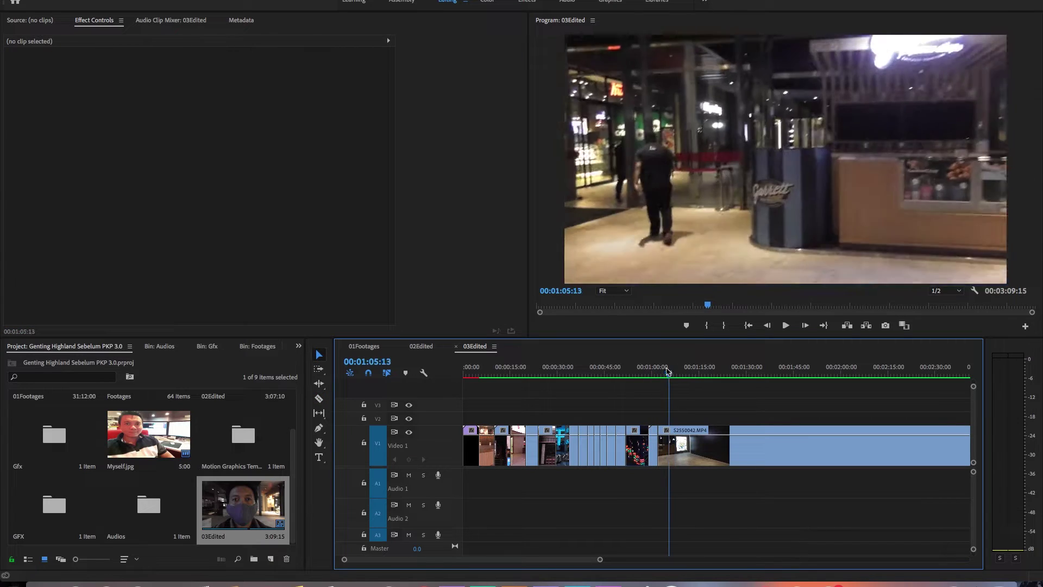
{"action": "left_click", "coordinate": [680, 454]}
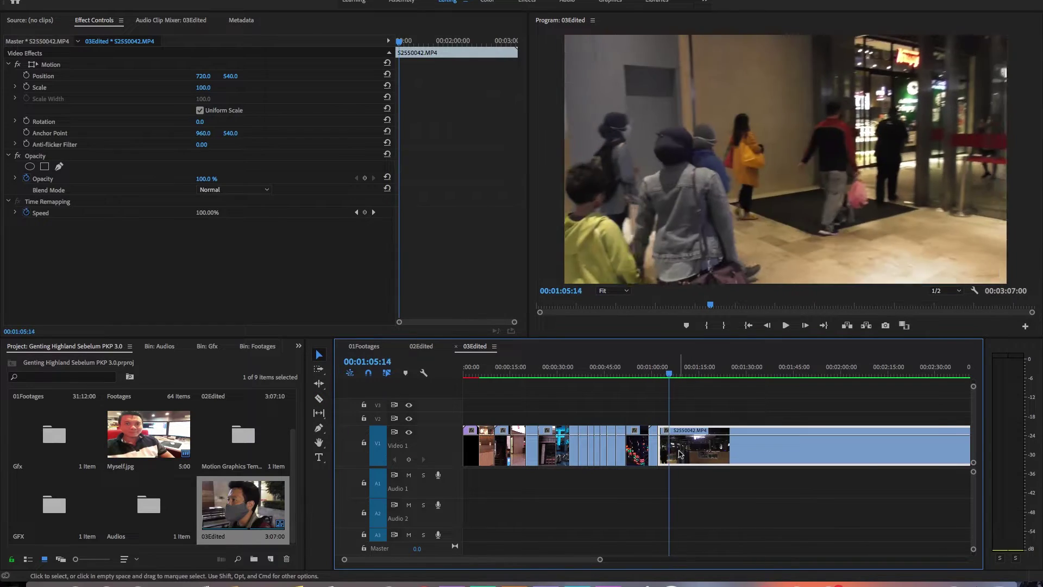
{"action": "left_click", "coordinate": [701, 450]}
{"action": "key", "text": "shift+Delete"}
{"action": "key", "text": "space"}
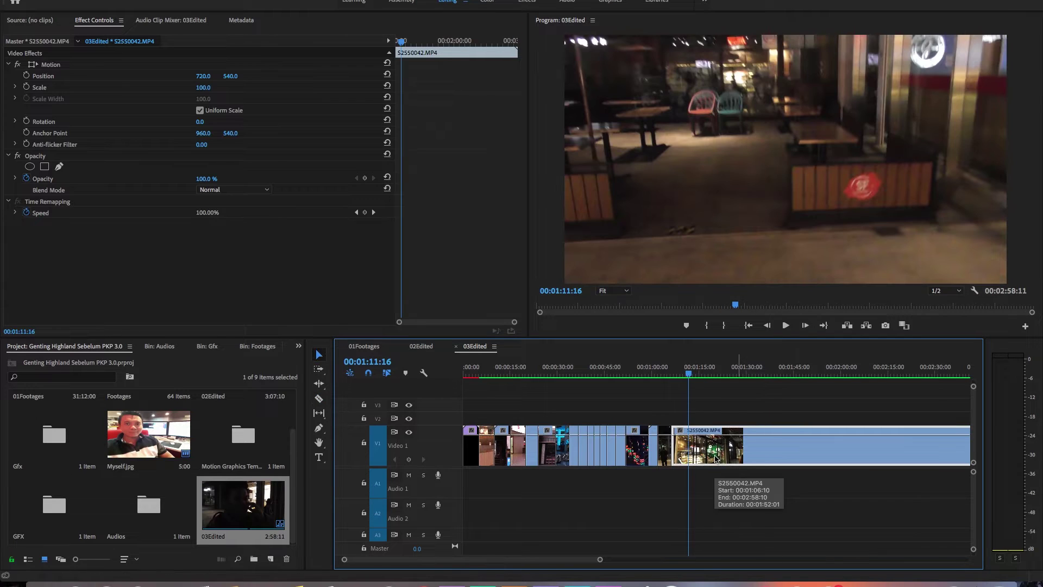
{"action": "key", "text": "v"}
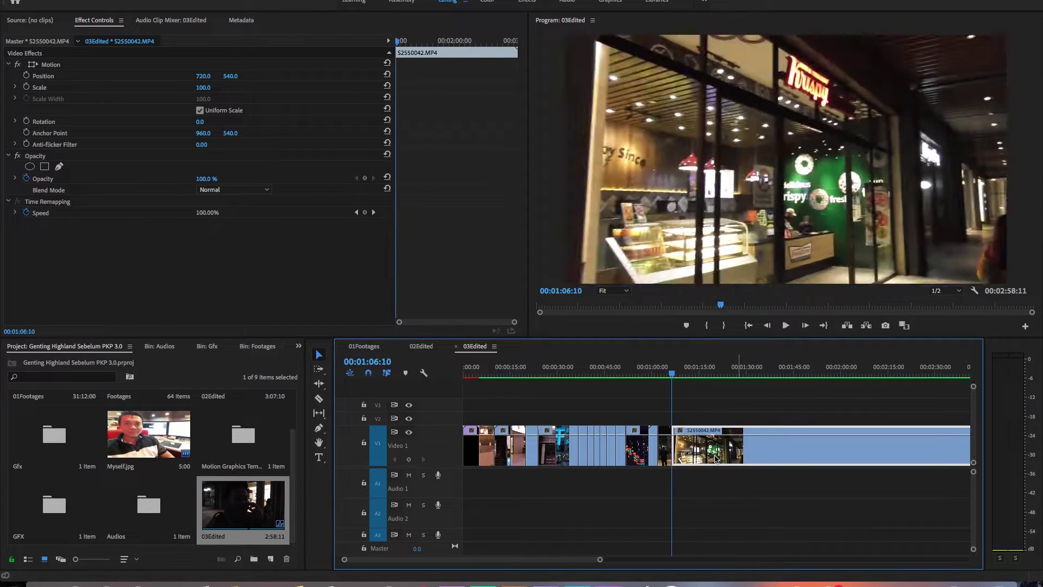
{"action": "key", "text": "space"}
{"action": "key", "text": "space"}
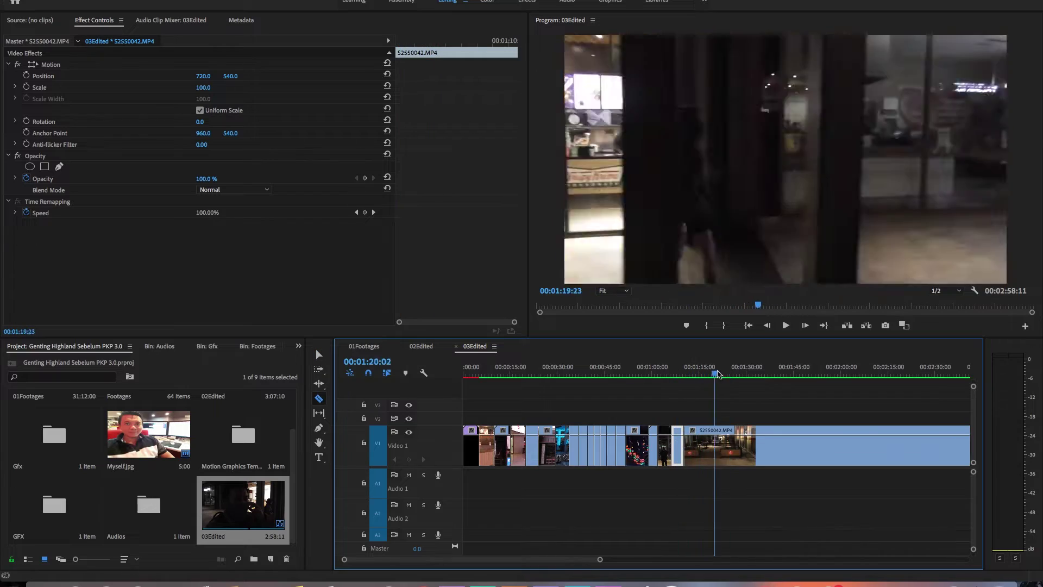
Compare 01Footages against 03Edited and move the playhead back to 01:09:14 with clips deselected.
{"action": "left_click", "coordinate": [364, 346]}
{"action": "key", "text": "c"}
{"action": "left_click", "coordinate": [475, 347]}
{"action": "key", "text": "v"}
{"action": "left_click", "coordinate": [687, 372]}
{"action": "left_click", "coordinate": [364, 346]}
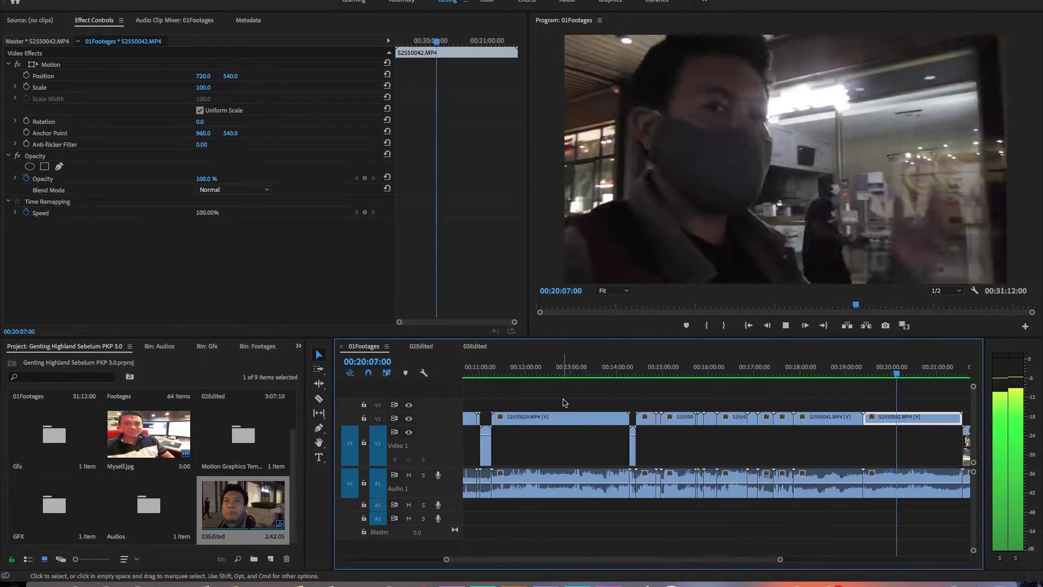
{"action": "left_click", "coordinate": [476, 347]}
{"action": "key", "text": "space"}
{"action": "left_click", "coordinate": [688, 372]}
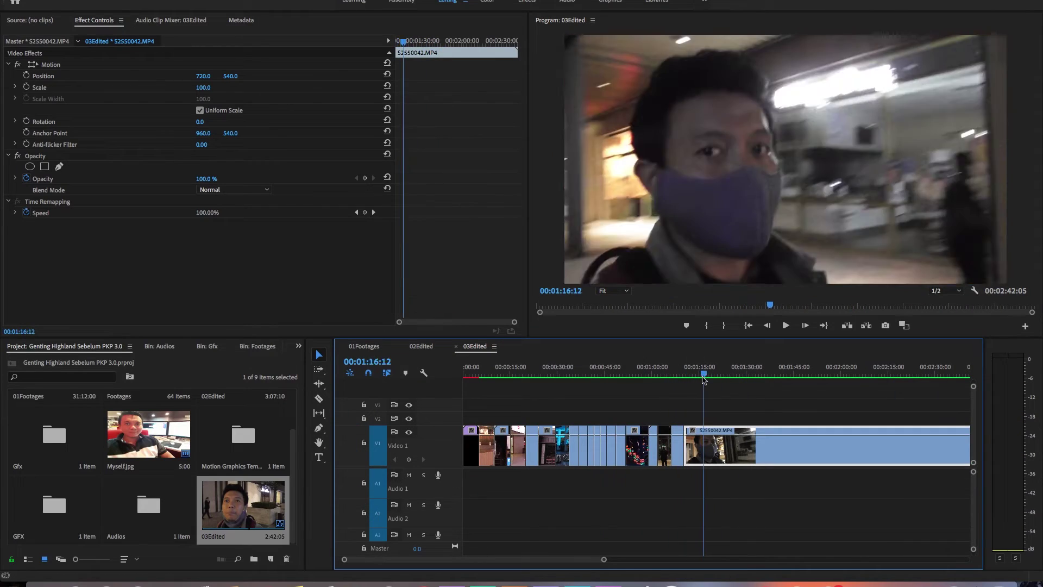
{"action": "left_click", "coordinate": [684, 374]}
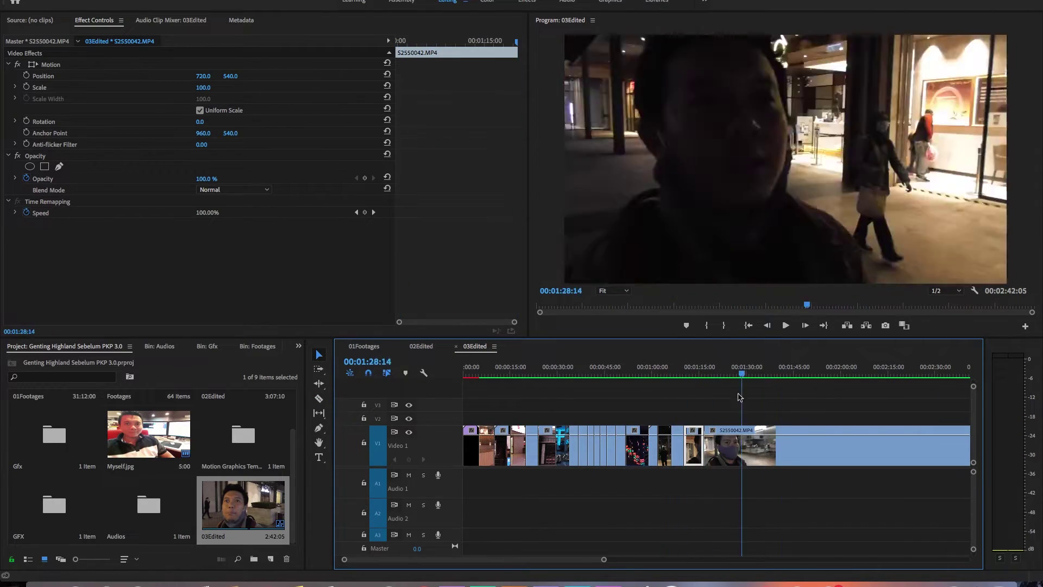
{"action": "left_click", "coordinate": [717, 396]}
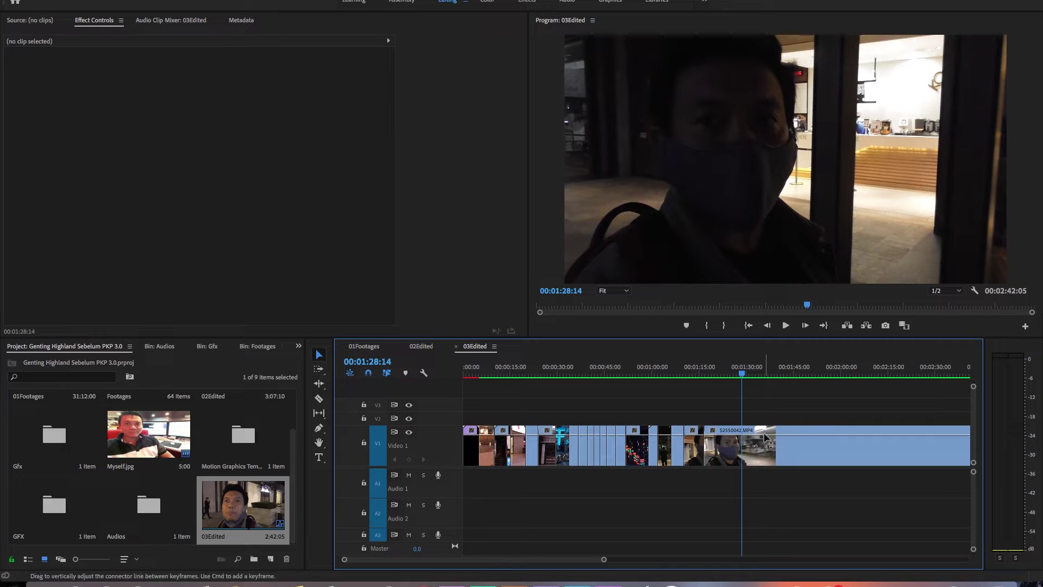
Reveal S2550042 in 01Footages, then position the 03Edited playhead around 02:24:17.
{"action": "double_click", "coordinate": [766, 437]}
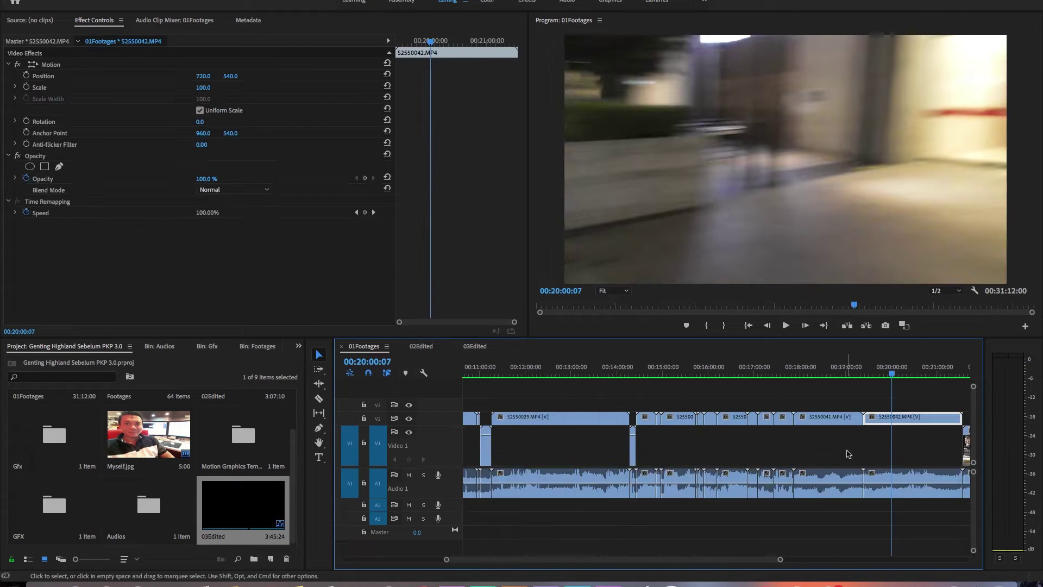
{"action": "left_click", "coordinate": [474, 346]}
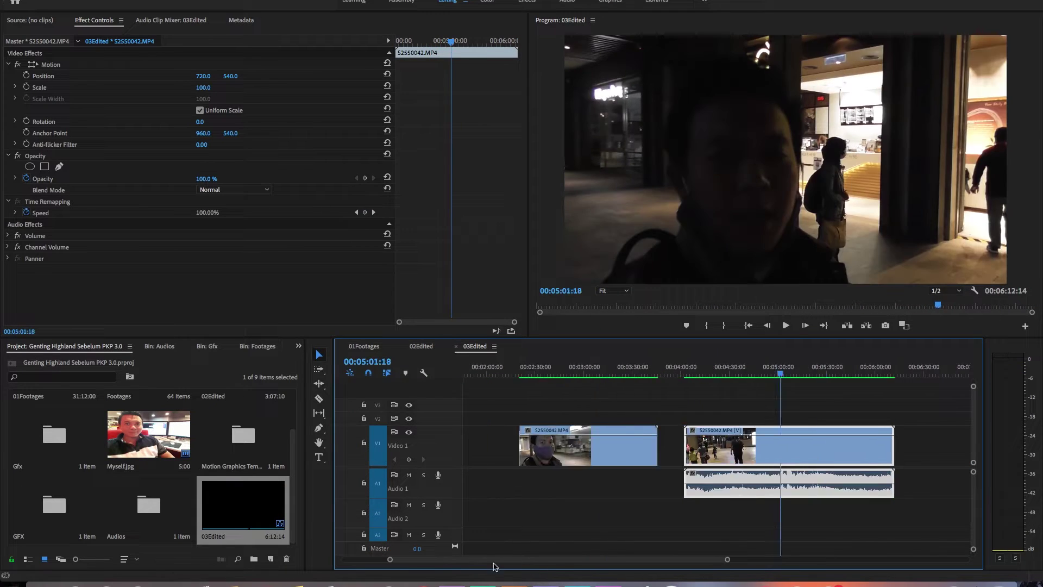
{"action": "left_click_drag", "start_coordinate": [495, 559], "coordinate": [484, 560]}
{"action": "left_click", "coordinate": [569, 375]}
{"action": "left_click_drag", "start_coordinate": [568, 380], "coordinate": [564, 381]}
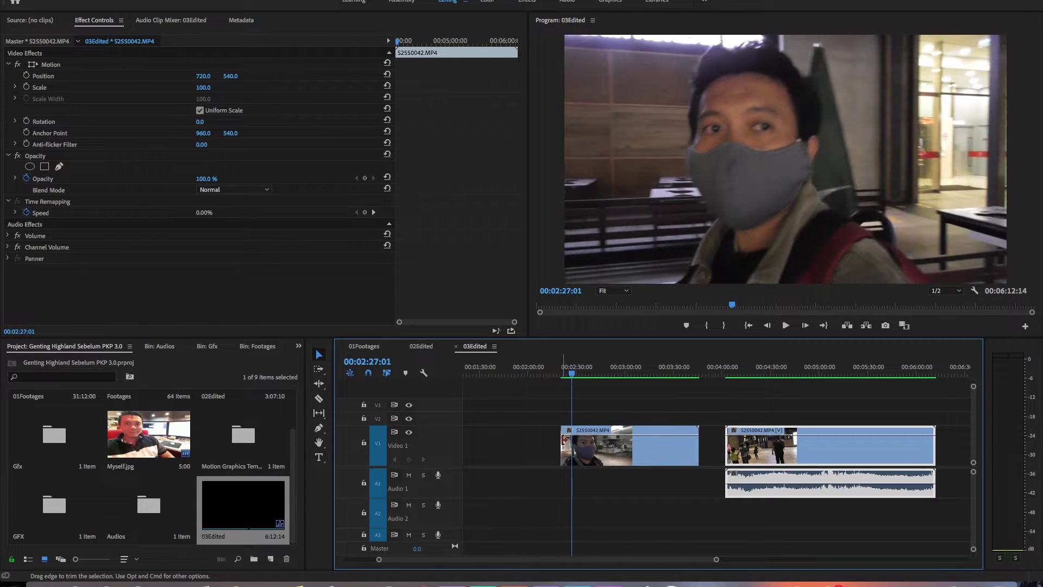
{"action": "scroll", "coordinate": [570, 434], "scroll_direction": "left", "scroll_amount": 5}
{"action": "left_click", "coordinate": [700, 373]}
{"action": "left_click_drag", "start_coordinate": [700, 372], "coordinate": [759, 375]}
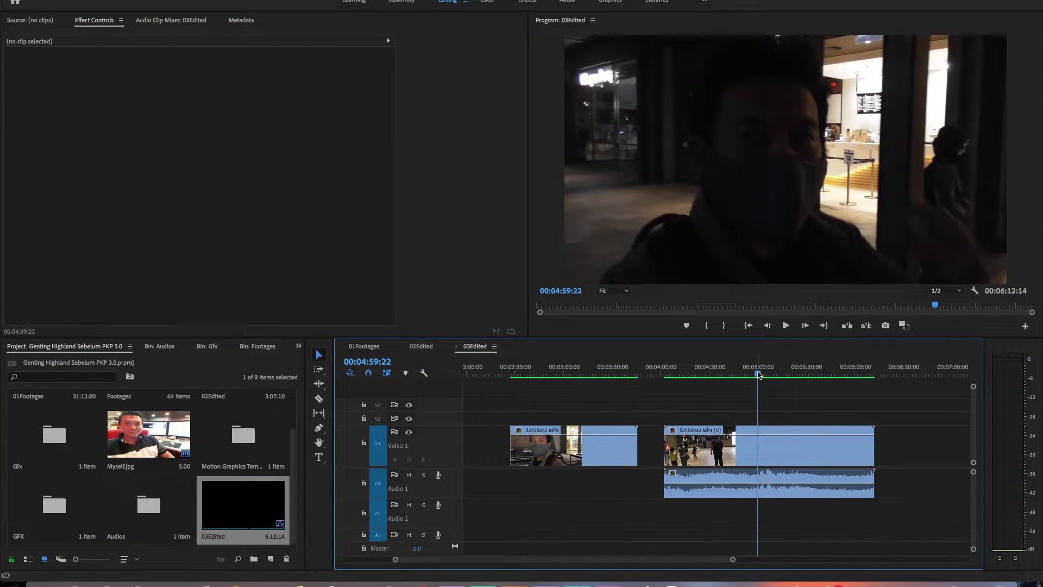
Razor the clip at about 05:12, delete the section after it, and close the gap.
{"action": "key", "text": "space"}
{"action": "key", "text": "c"}
{"action": "left_click", "coordinate": [758, 452]}
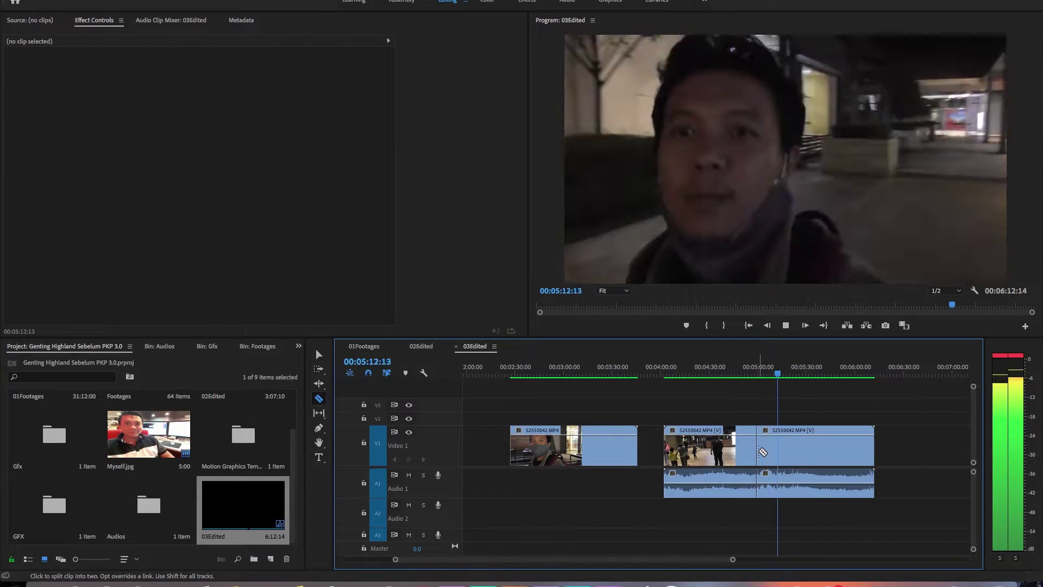
{"action": "key", "text": "v"}
{"action": "left_click", "coordinate": [763, 453]}
{"action": "key", "text": "Delete"}
{"action": "key", "text": "Up"}
{"action": "key", "text": "Up"}
{"action": "key", "text": "Up"}
{"action": "left_click_drag", "start_coordinate": [761, 471], "coordinate": [649, 470]}
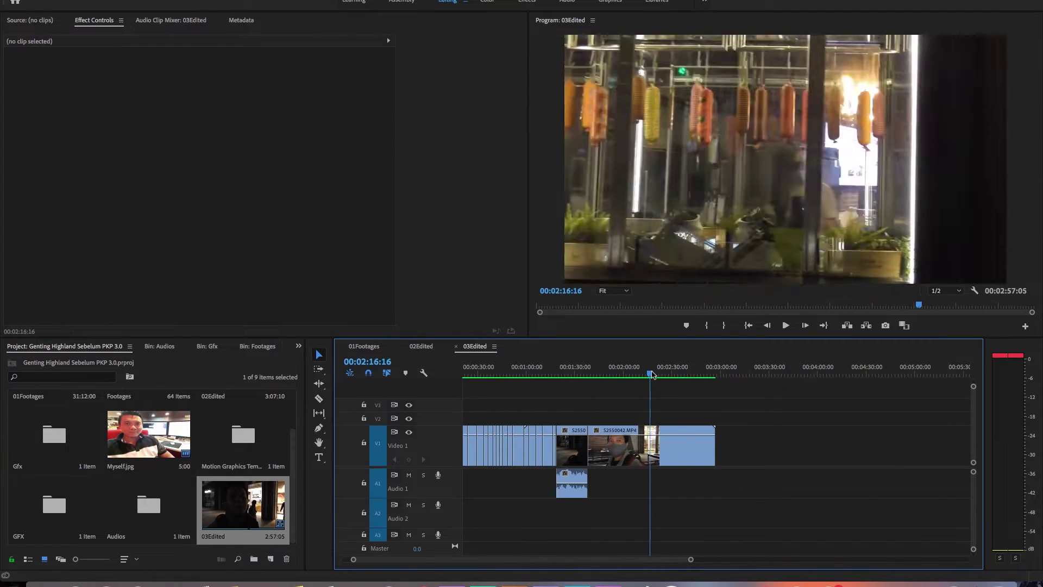
Delete the unwanted segment and the short clip near 02:20:06, zooming the timeline in.
{"action": "left_click", "coordinate": [637, 447]}
{"action": "key", "text": "Delete"}
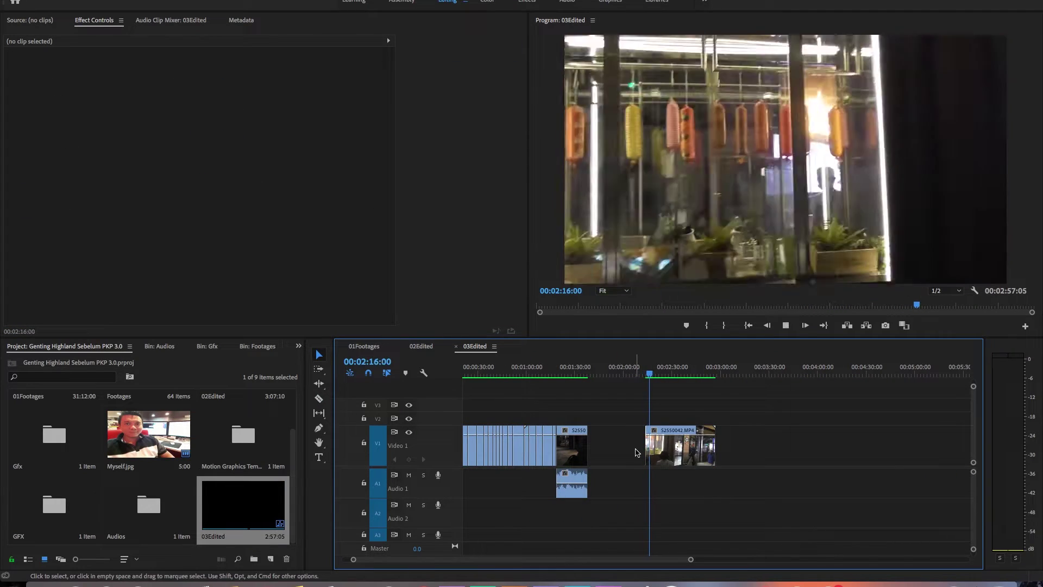
{"action": "key", "text": "space"}
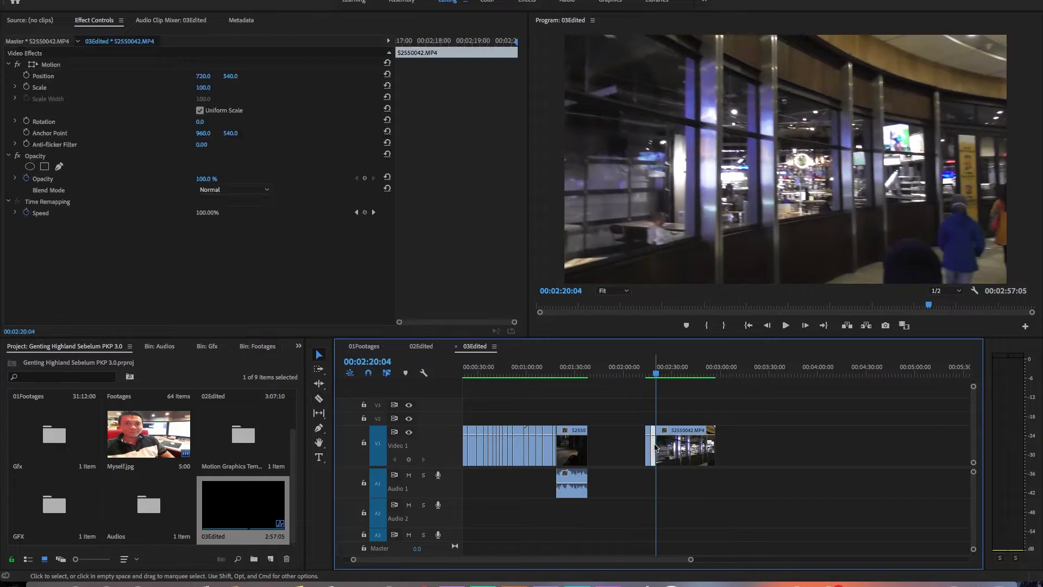
{"action": "left_click", "coordinate": [657, 376]}
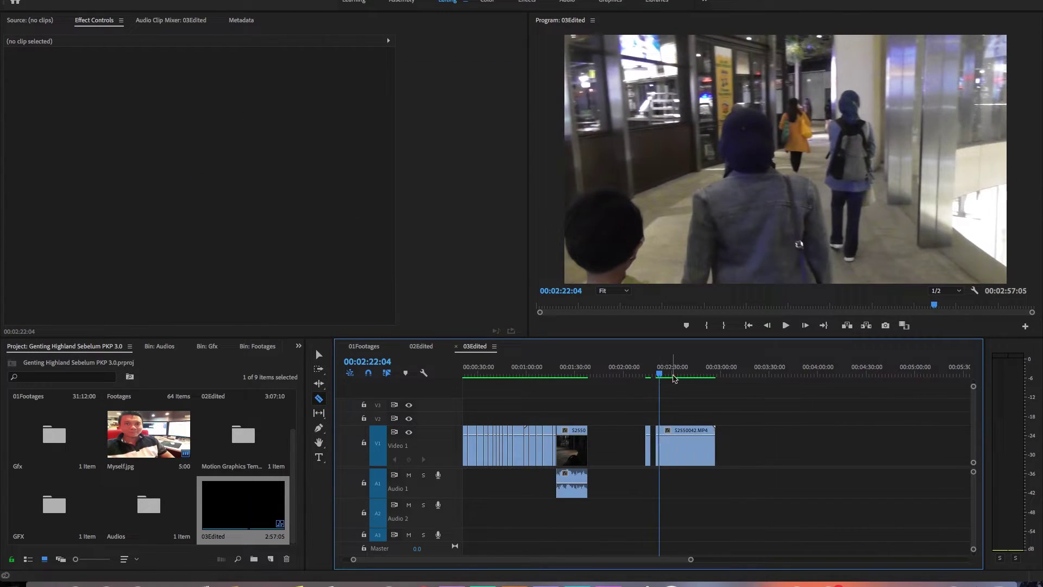
{"action": "key", "text": "="}
{"action": "left_click", "coordinate": [717, 449]}
{"action": "key", "text": "Delete"}
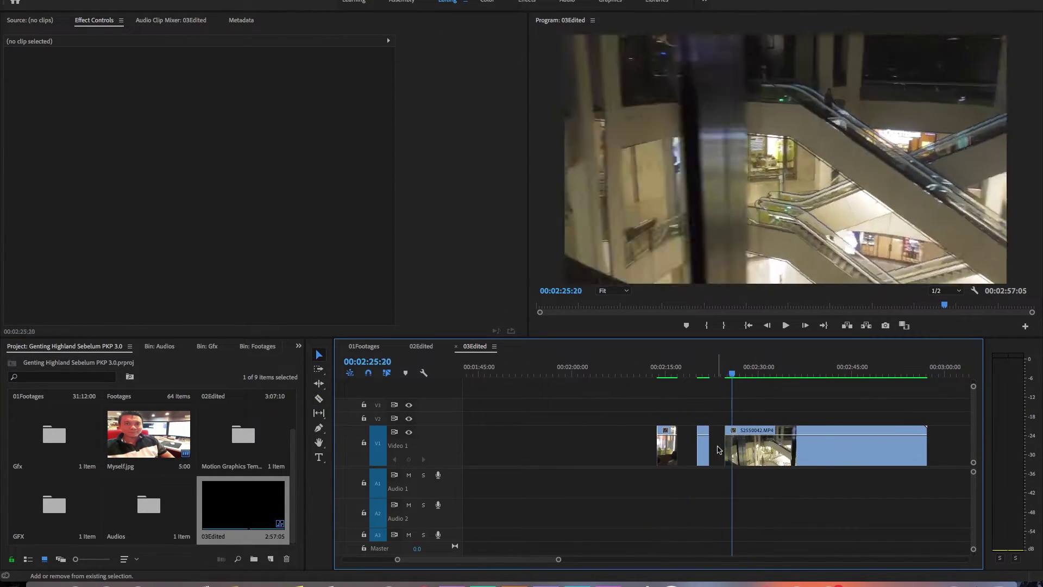
Trim S2550042's start to the chosen frame, then cut and delete its unwanted pieces.
{"action": "left_click_drag", "start_coordinate": [713, 372], "coordinate": [771, 372]}
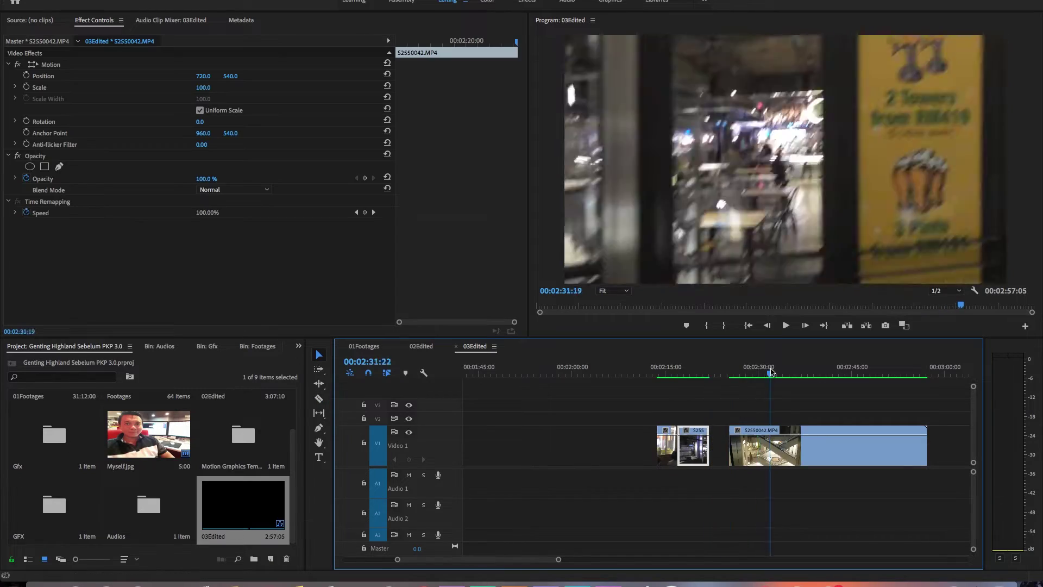
{"action": "left_click_drag", "start_coordinate": [729, 445], "coordinate": [759, 445]}
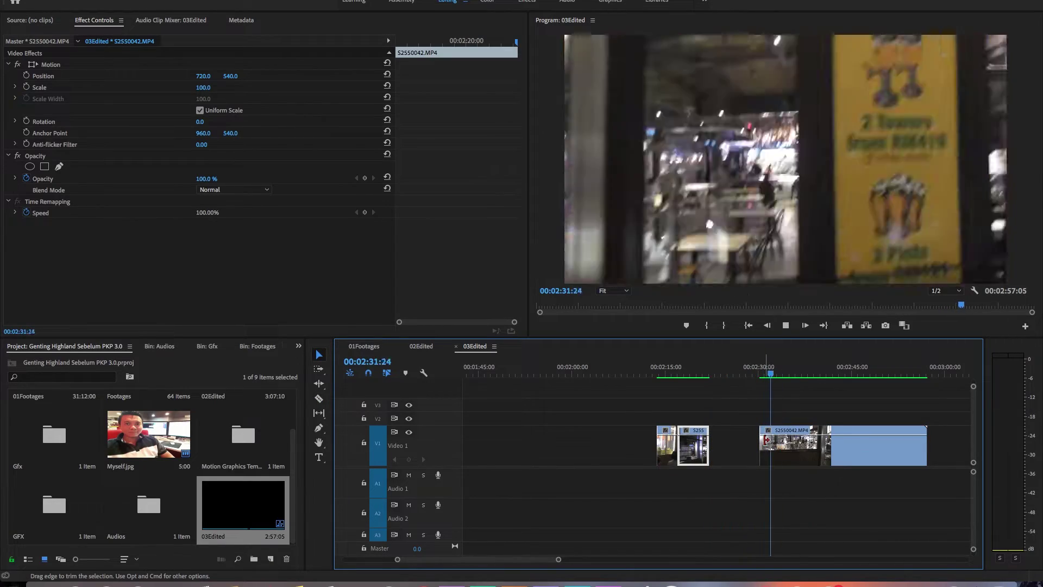
{"action": "key", "text": "ctrl+k"}
{"action": "key", "text": "ctrl+k"}
{"action": "left_click", "coordinate": [824, 449]}
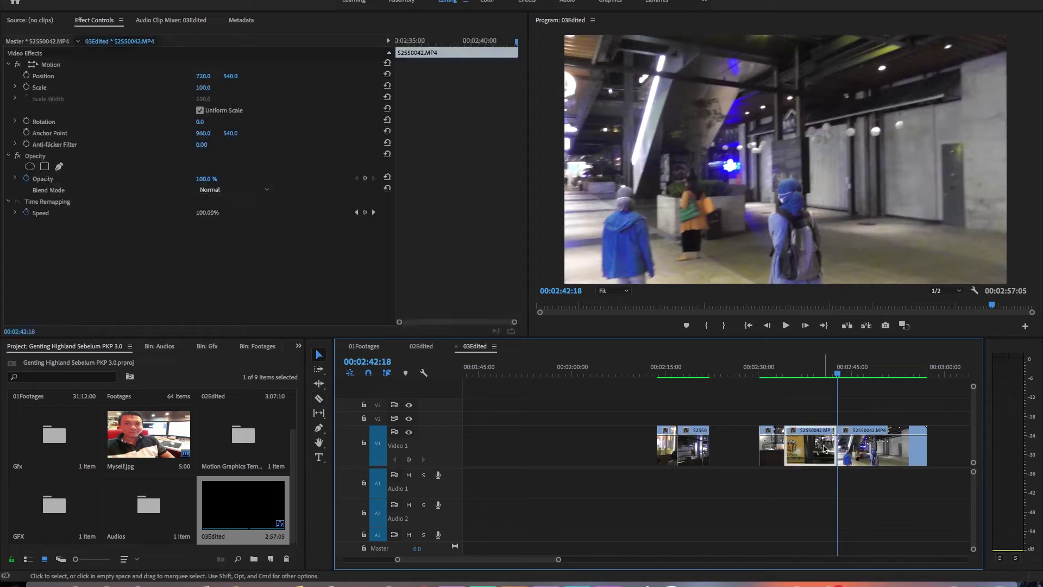
{"action": "key", "text": "Delete"}
{"action": "left_click_drag", "start_coordinate": [772, 446], "coordinate": [721, 446]}
Stop the playhead at about 02:47:04 and bring the 01Footages sequence back up.
{"action": "left_click", "coordinate": [840, 374]}
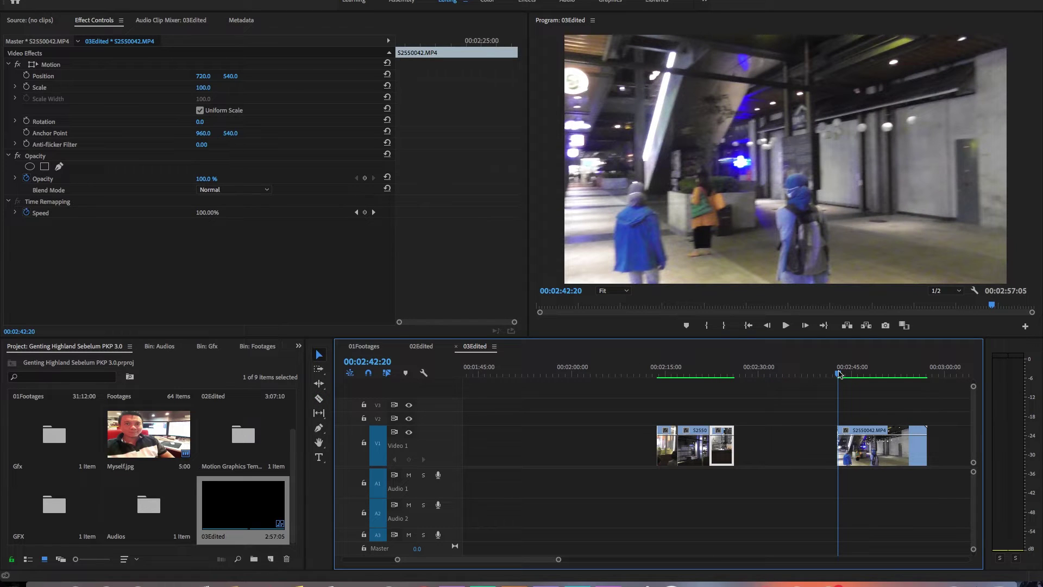
{"action": "left_click", "coordinate": [865, 373]}
{"action": "key", "text": "c"}
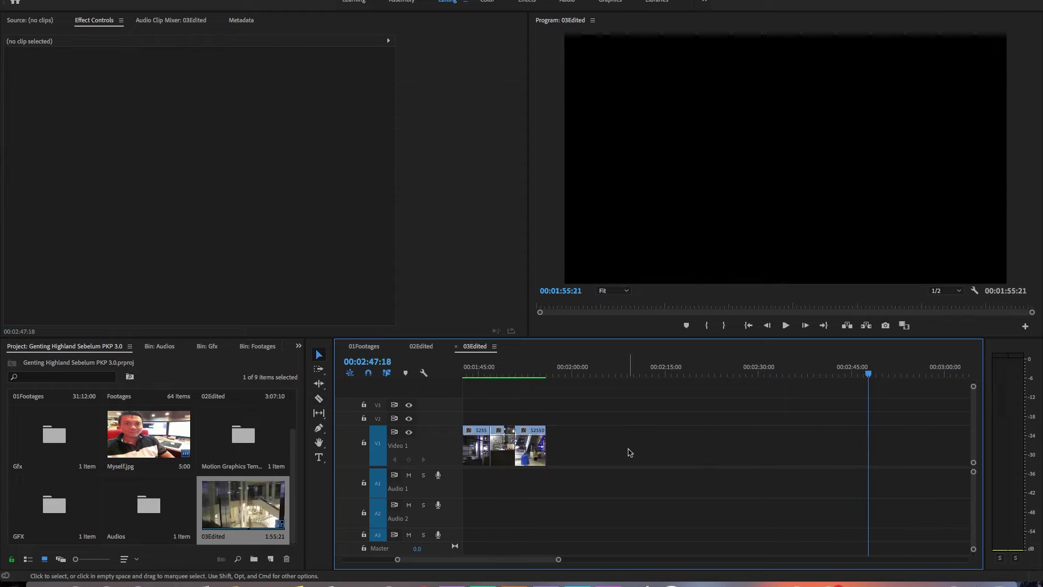
{"action": "left_click", "coordinate": [374, 350]}
Find the next unused footage around 00:22:05 and trim the start of S2550043.
{"action": "left_click_drag", "start_coordinate": [746, 367], "coordinate": [670, 369]}
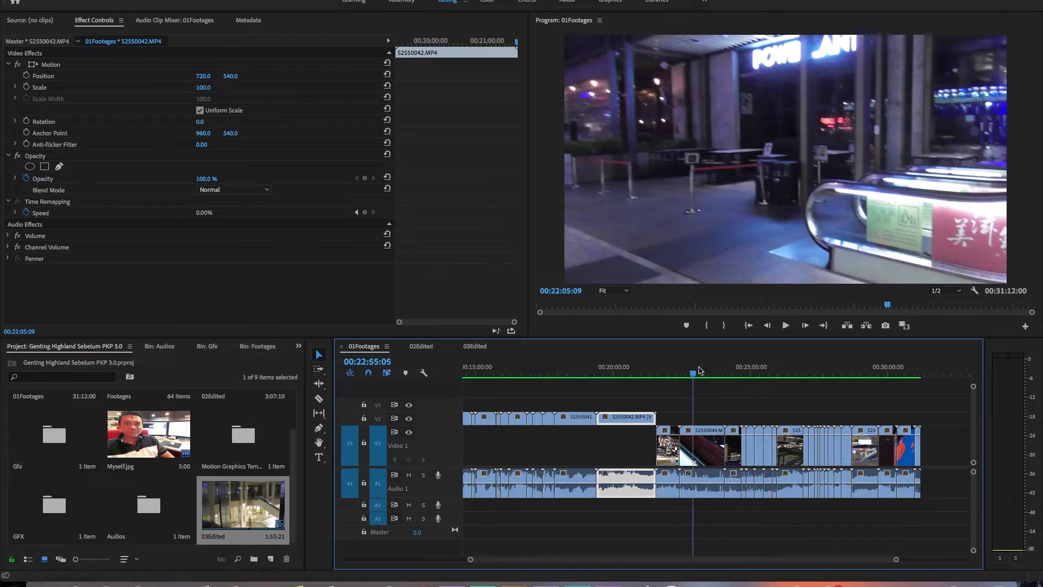
{"action": "left_click", "coordinate": [475, 346]}
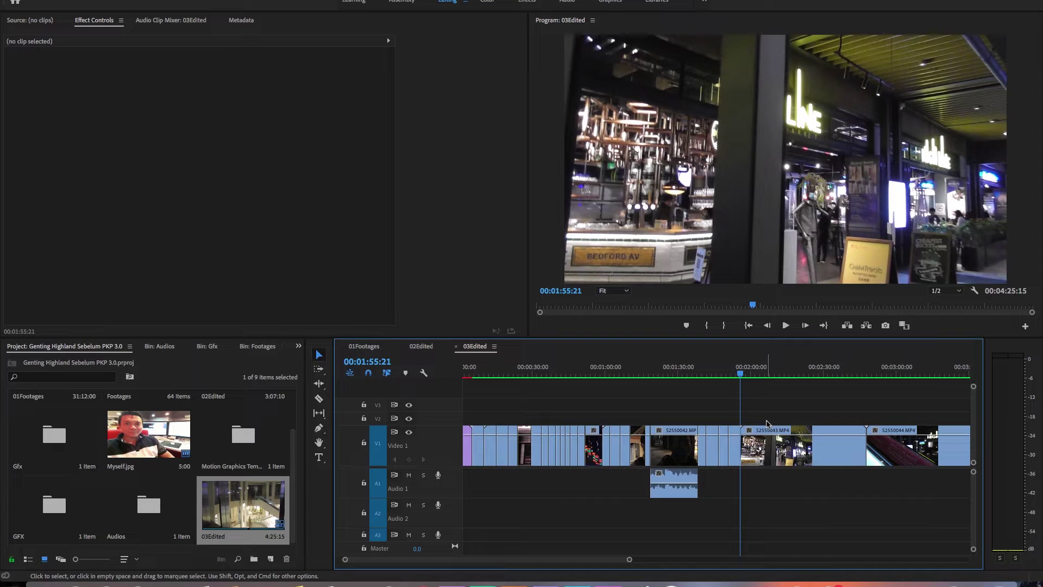
{"action": "scroll", "coordinate": [767, 423], "scroll_direction": "up", "scroll_amount": 2}
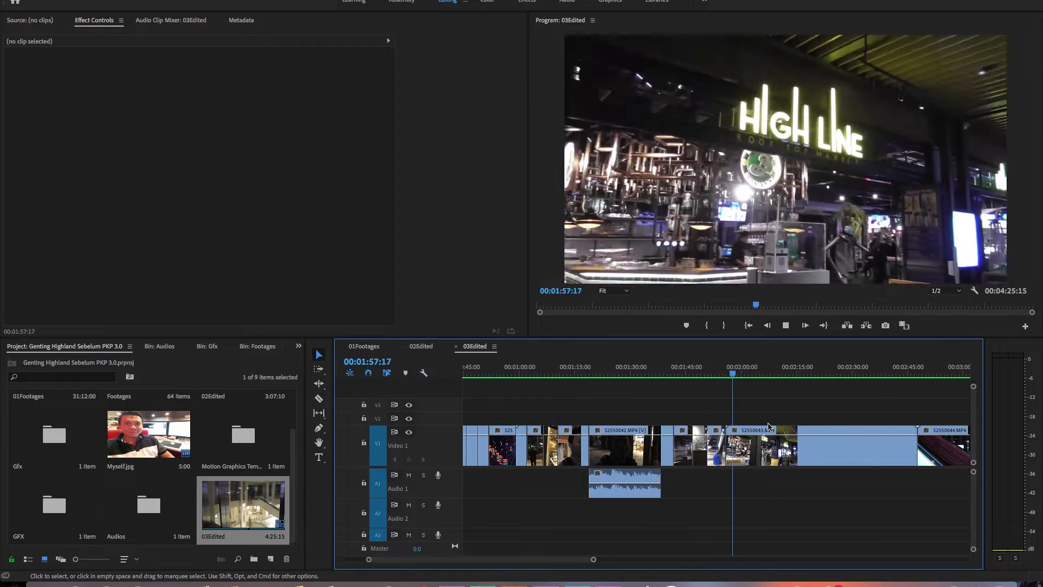
{"action": "left_click_drag", "start_coordinate": [728, 438], "coordinate": [742, 438]}
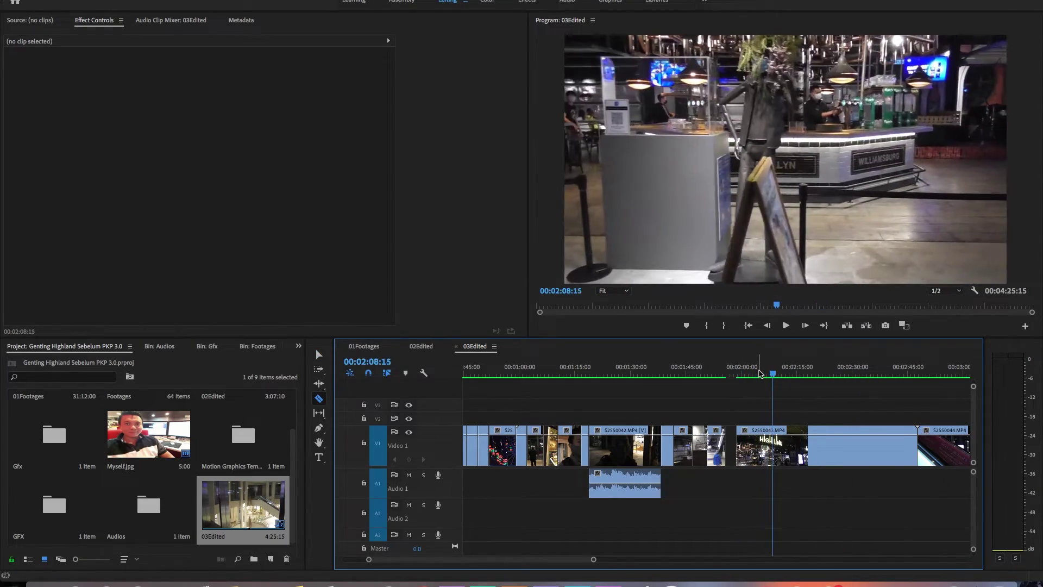
Split S2550043, delete its unwanted part, and slide S2550044 left to close the gap.
{"action": "left_click", "coordinate": [778, 443]}
{"action": "key", "text": "v"}
{"action": "left_click", "coordinate": [863, 375]}
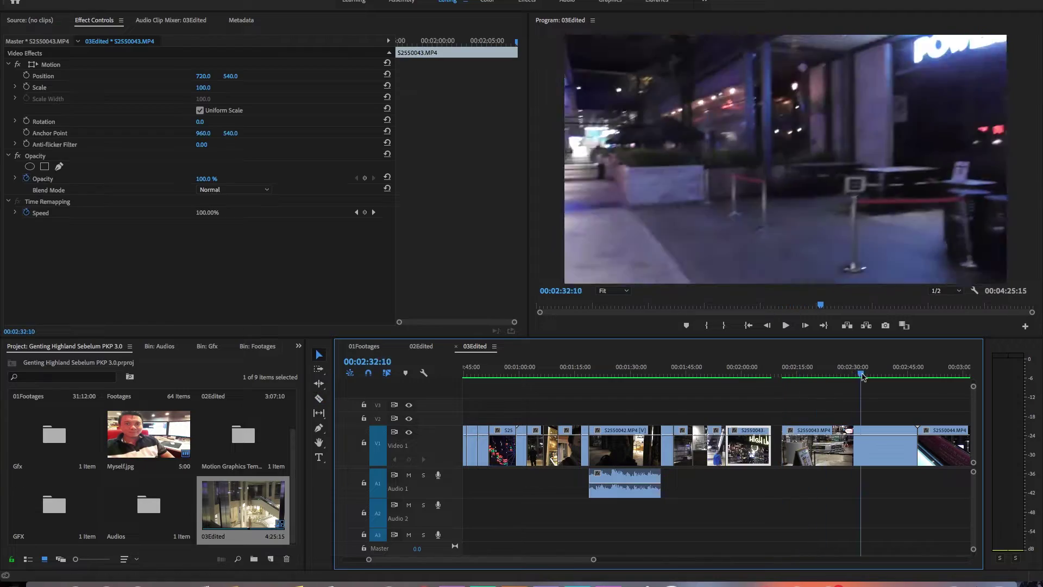
{"action": "key", "text": "Delete"}
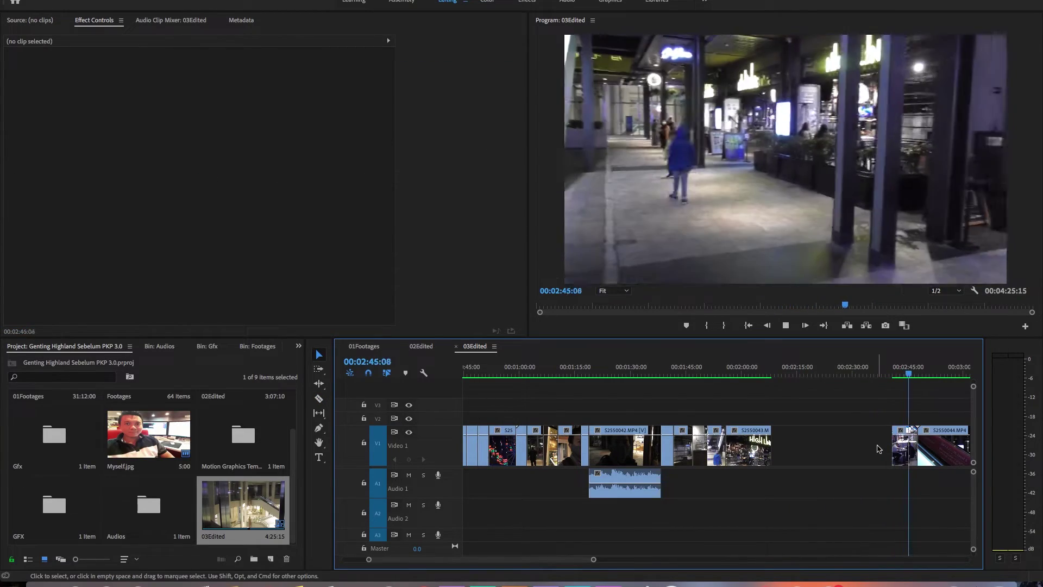
{"action": "left_click_drag", "start_coordinate": [909, 449], "coordinate": [809, 449]}
Preview the sequence end and ripple-remove an unwanted stretch of S2550044.
{"action": "left_click", "coordinate": [825, 375]}
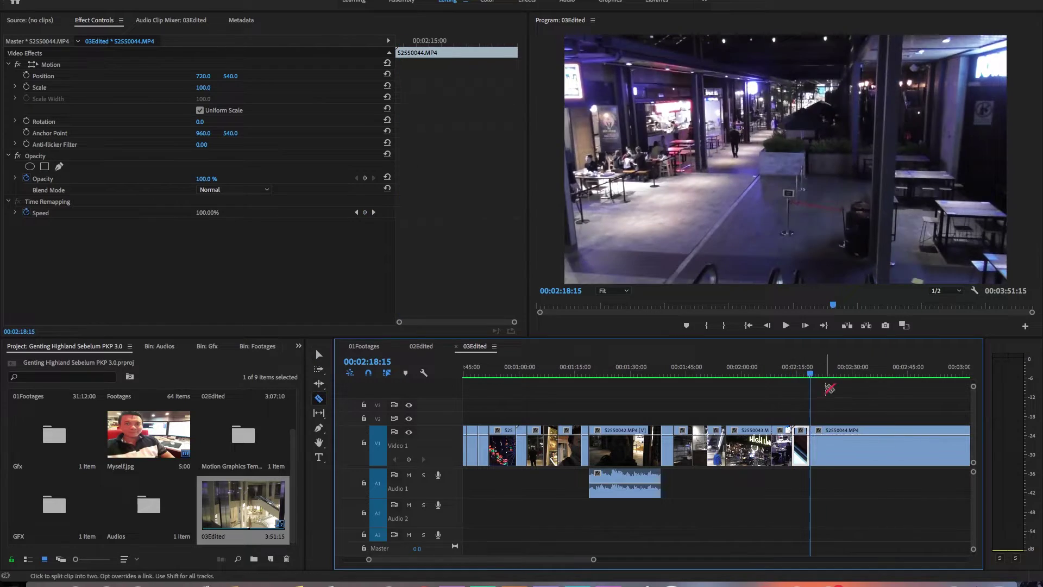
{"action": "left_click_drag", "start_coordinate": [830, 375], "coordinate": [690, 375]}
{"action": "key", "text": "c"}
{"action": "key", "text": "backslash"}
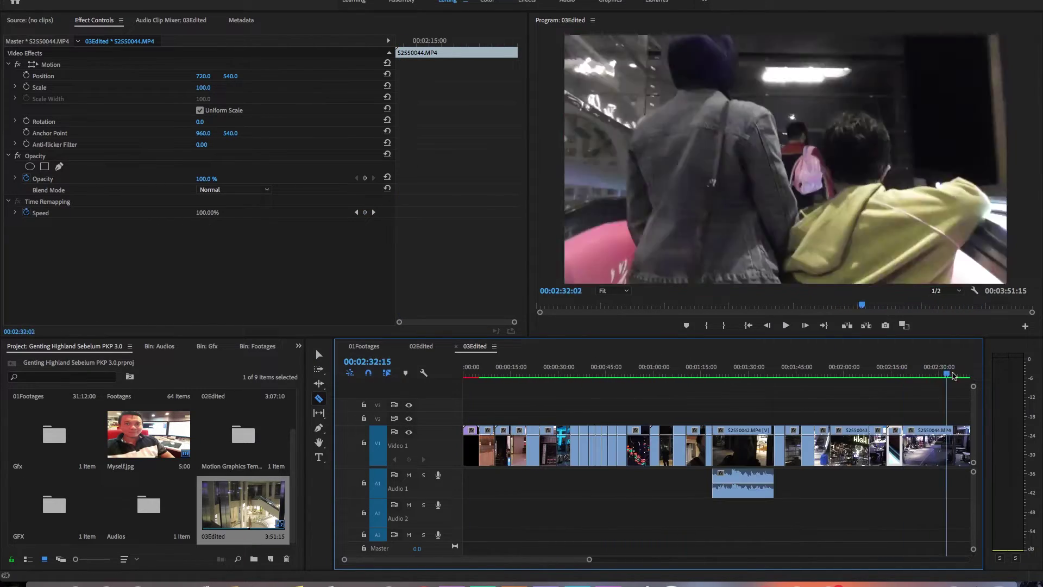
{"action": "key", "text": "Up"}
{"action": "key", "text": "v"}
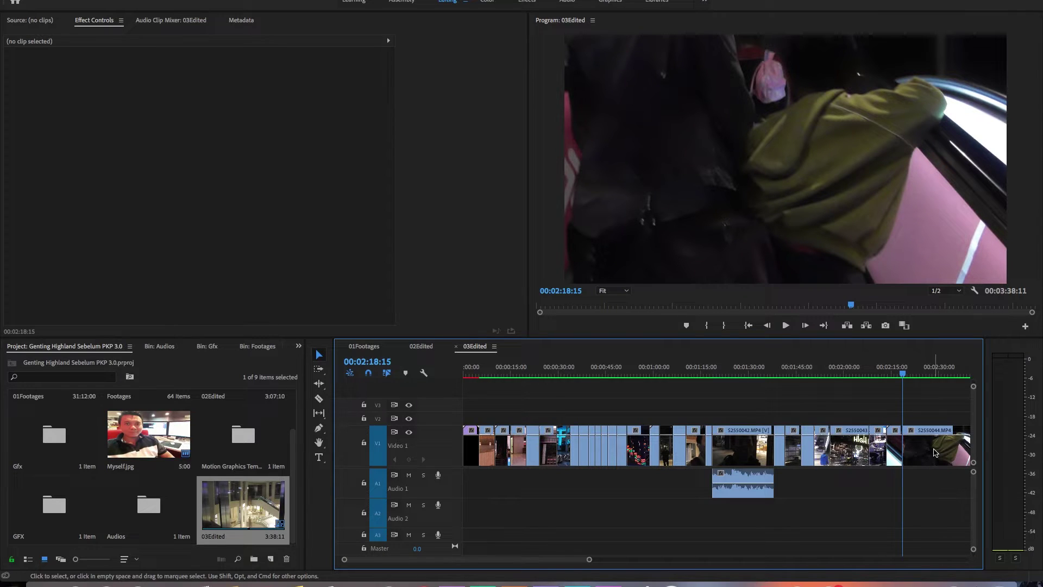
{"action": "key", "text": "q"}
{"action": "left_click", "coordinate": [921, 449]}
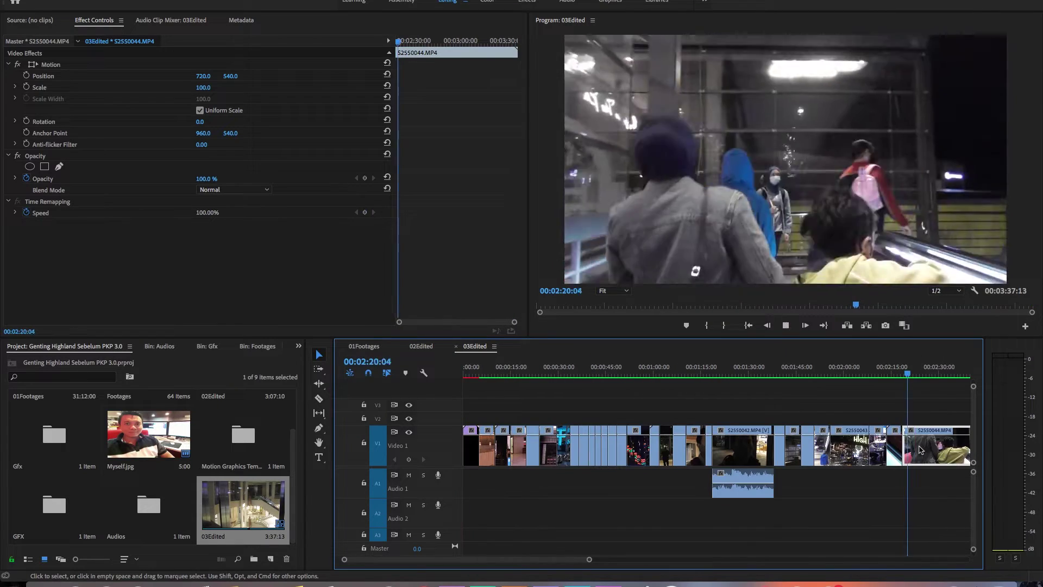
{"action": "key", "text": "Delete"}
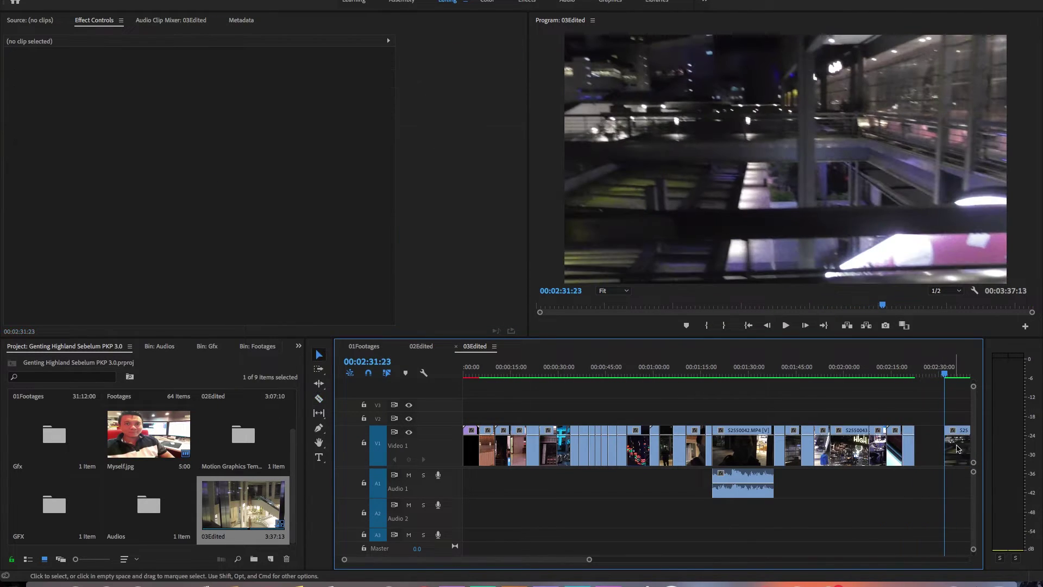
{"action": "left_click", "coordinate": [364, 346]}
Shorten the end of S2550045 by about 14 seconds and play back the result.
{"action": "left_click_drag", "start_coordinate": [793, 374], "coordinate": [722, 374]}
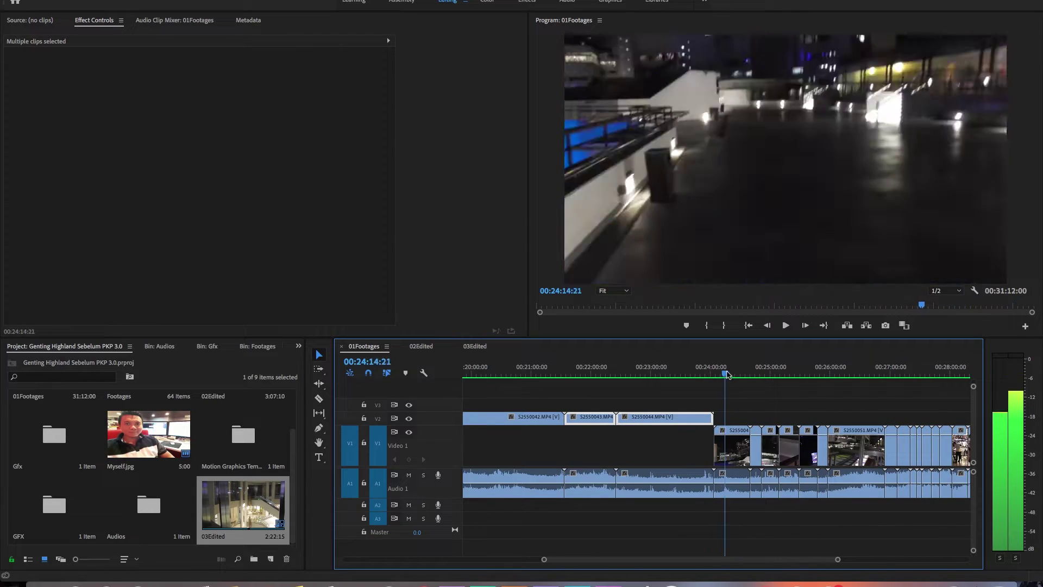
{"action": "left_click", "coordinate": [475, 346]}
{"action": "left_click", "coordinate": [637, 374]}
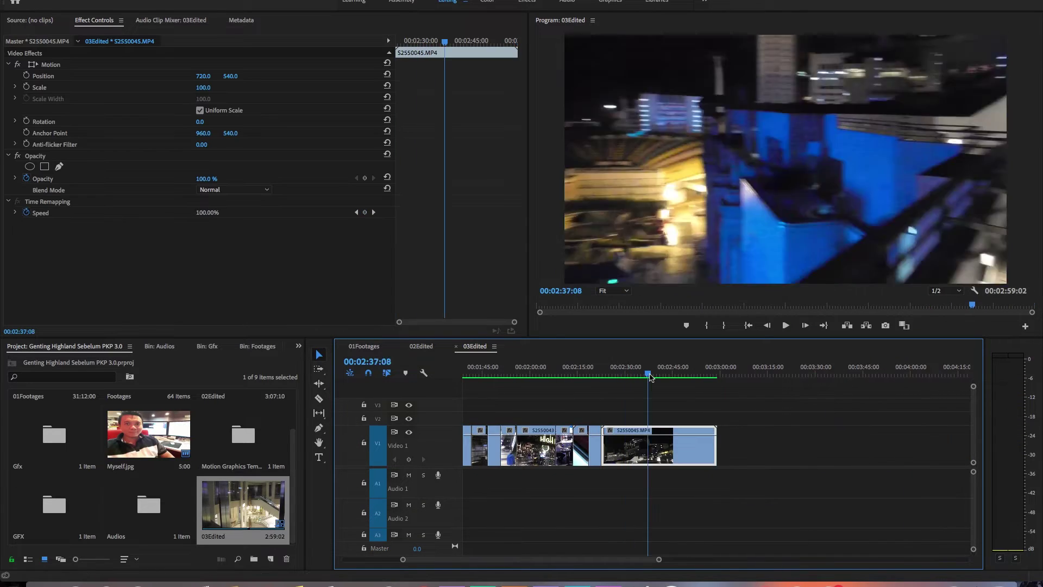
{"action": "left_click_drag", "start_coordinate": [716, 445], "coordinate": [672, 445]}
{"action": "key", "text": "space"}
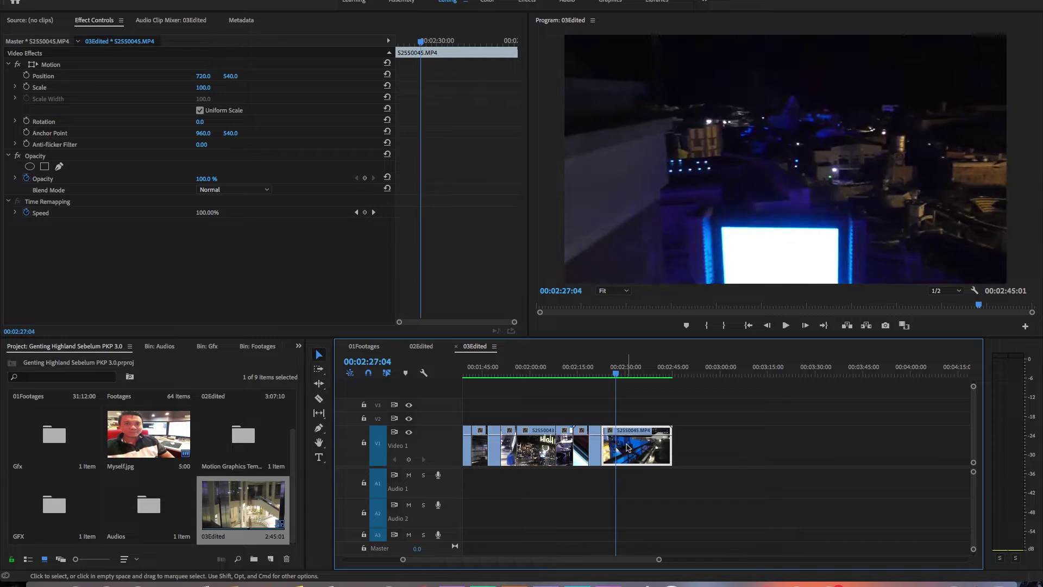
{"action": "key", "text": "space"}
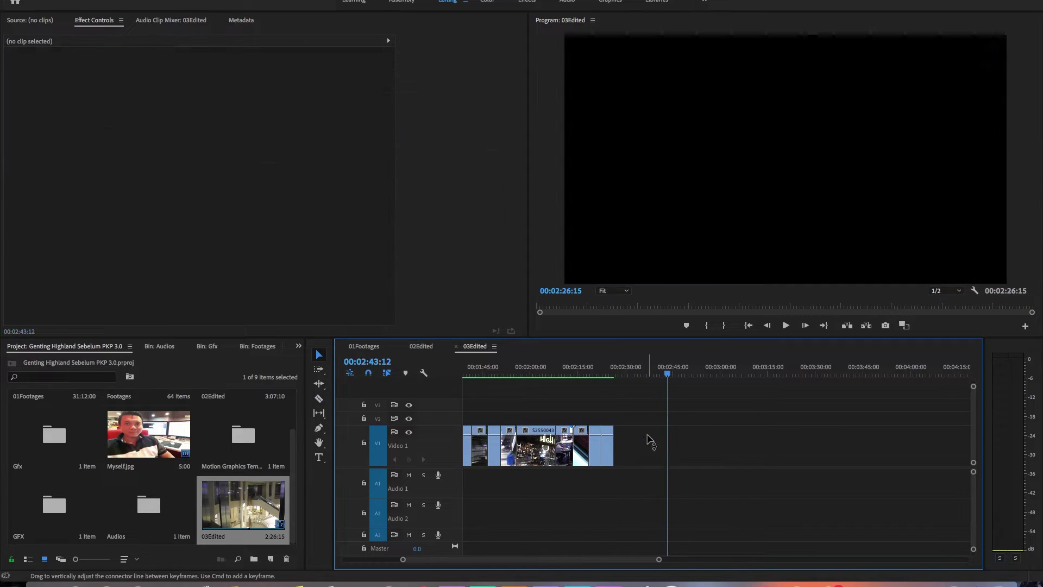
Locate footage near 00:25:05 and trim the end of S2550047 around 00:02:28:15.
{"action": "left_click", "coordinate": [364, 346]}
{"action": "left_click_drag", "start_coordinate": [760, 368], "coordinate": [777, 369]}
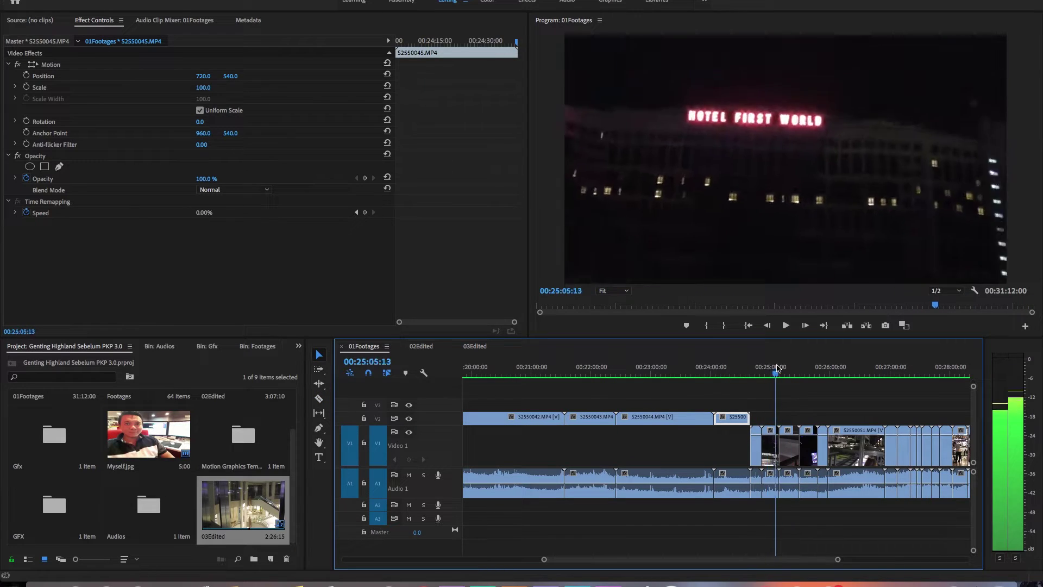
{"action": "left_click", "coordinate": [475, 346]}
{"action": "left_click", "coordinate": [623, 373]}
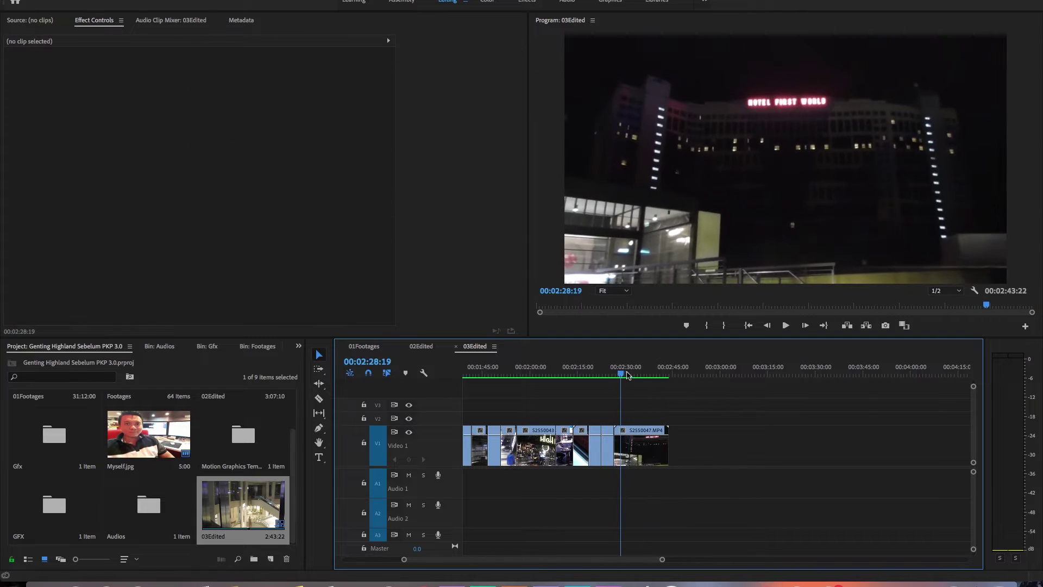
{"action": "left_click_drag", "start_coordinate": [627, 375], "coordinate": [643, 375]}
{"action": "key", "text": "c"}
{"action": "key", "text": "w"}
{"action": "key", "text": "v"}
{"action": "left_click", "coordinate": [633, 451]}
Apply a speed and duration change to S2550047 and check its clip options.
{"action": "right_click", "coordinate": [633, 451]}
{"action": "left_click", "coordinate": [650, 393]}
{"action": "key", "text": "Return"}
{"action": "right_click", "coordinate": [619, 451]}
{"action": "key", "text": "Escape"}
{"action": "left_click", "coordinate": [628, 452]}
{"action": "right_click", "coordinate": [628, 452]}
{"action": "key", "text": "Escape"}
Settle on the clip edge at 00:02:30:00 and undo the last two edits at the sequence end.
{"action": "left_click", "coordinate": [364, 346]}
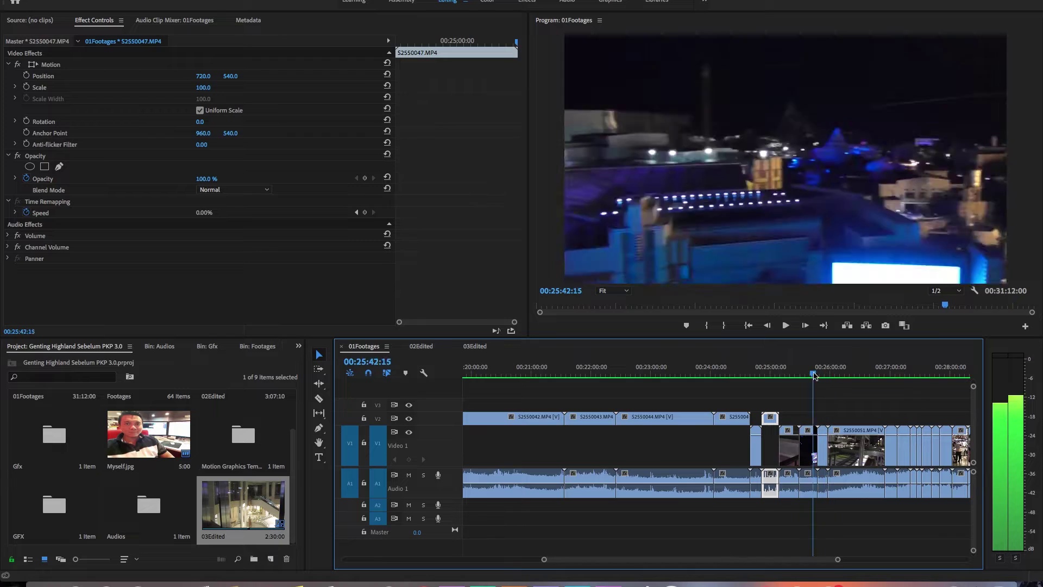
{"action": "left_click", "coordinate": [475, 346]}
{"action": "left_click", "coordinate": [608, 373]}
{"action": "mouse_move", "coordinate": [609, 375]}
{"action": "left_mouse_down"}
{"action": "mouse_move", "coordinate": [599, 370]}
{"action": "mouse_move", "coordinate": [664, 377]}
{"action": "left_mouse_up"}
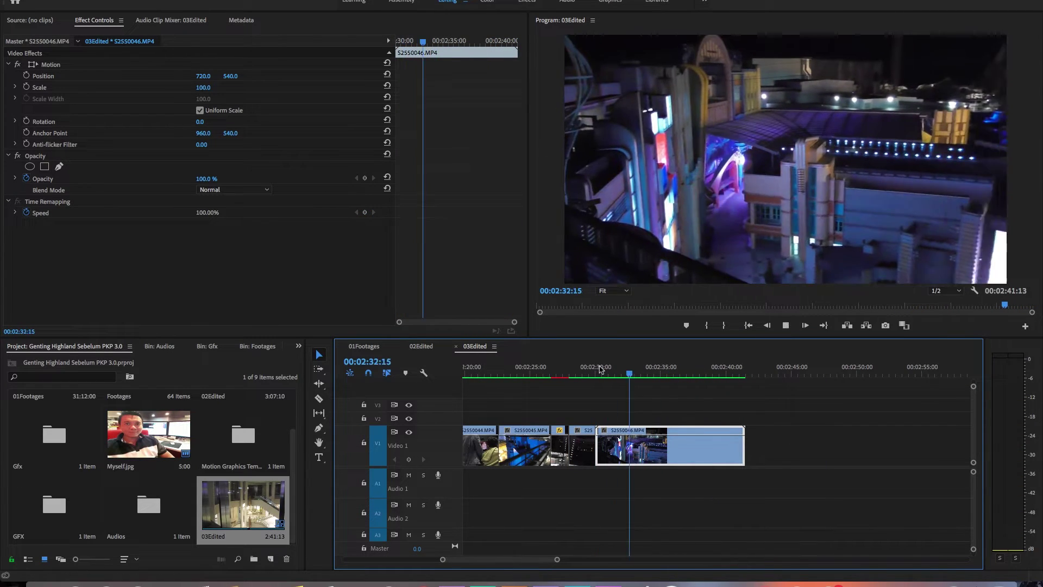
{"action": "key", "text": "super+z"}
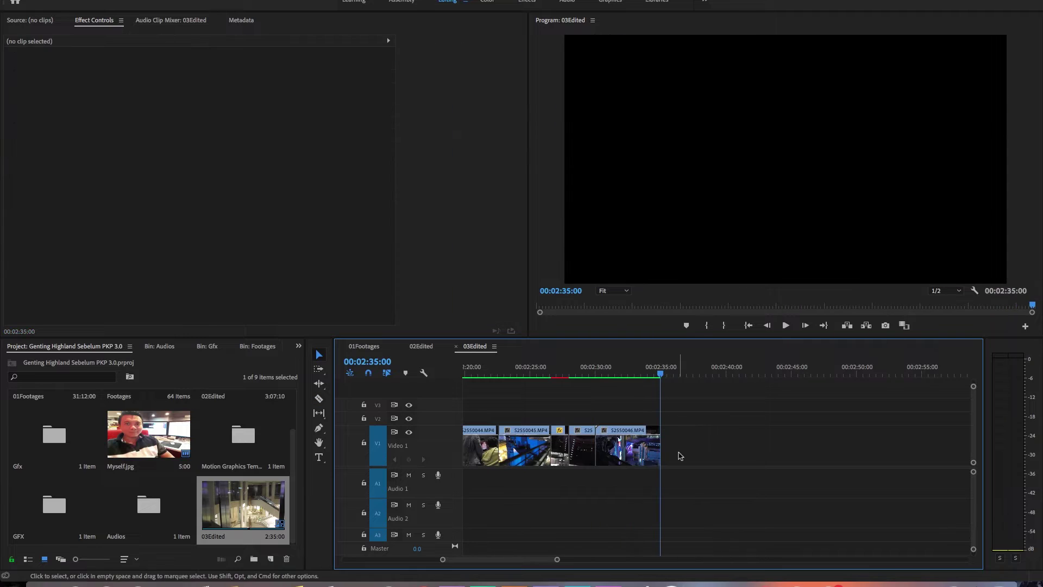
{"action": "key", "text": "super+z"}
Place S2550050 at the end of 03Edited and preview its start.
{"action": "left_click_drag", "start_coordinate": [822, 435], "coordinate": [649, 443]}
{"action": "left_click", "coordinate": [700, 370]}
{"action": "left_click_drag", "start_coordinate": [699, 370], "coordinate": [711, 376]}
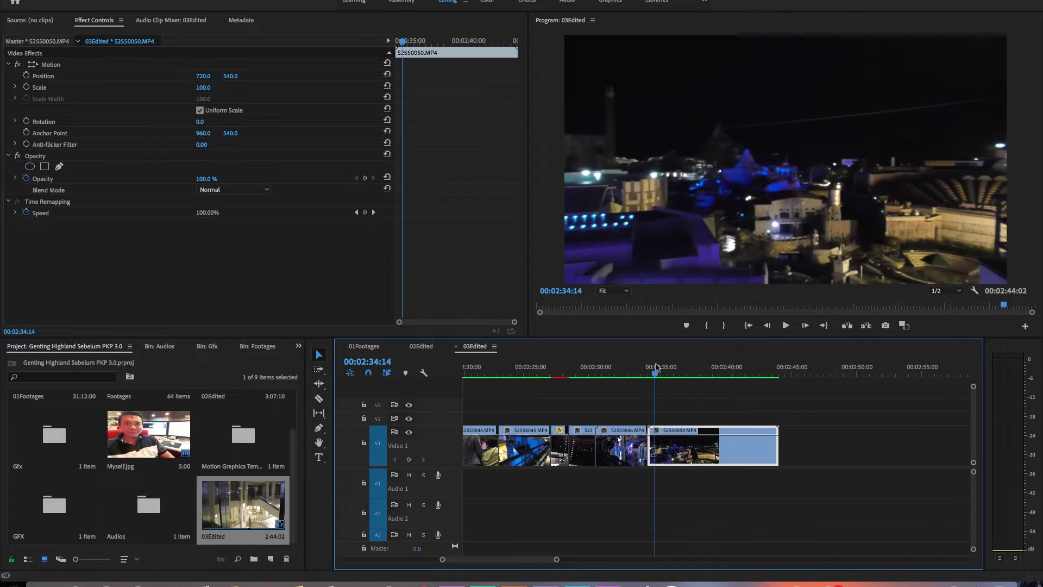
Append S2550051 from 01Footages to the end of 03Edited and shorten it.
{"action": "left_click", "coordinate": [364, 346]}
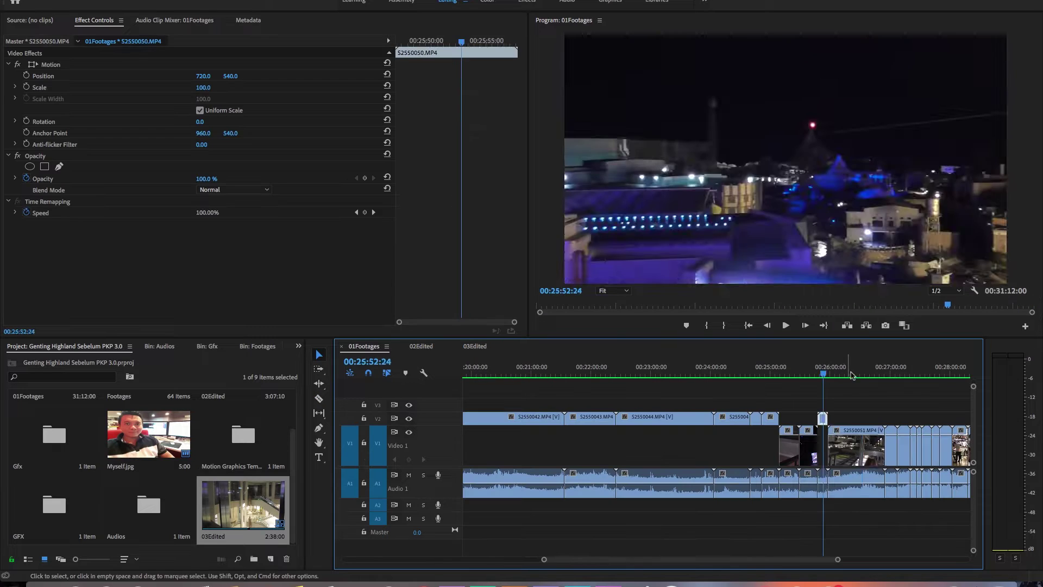
{"action": "left_click_drag", "start_coordinate": [766, 451], "coordinate": [474, 367]}
{"action": "key", "text": "Up"}
{"action": "scroll", "coordinate": [659, 391], "scroll_direction": "down", "scroll_amount": 3}
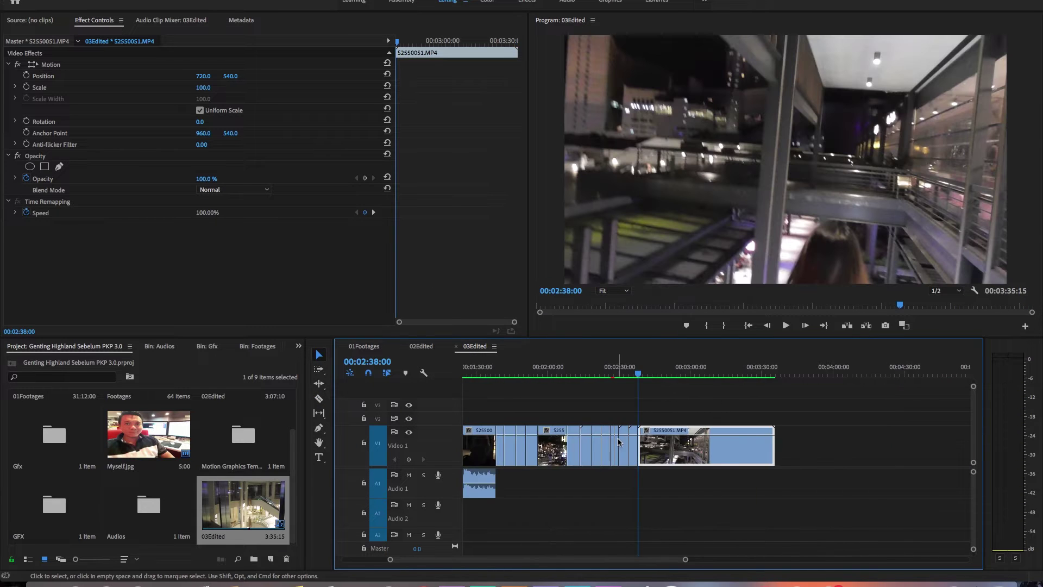
{"action": "key", "text": "ctrl+z"}
Razor S2550051 twice, around 00:02:39:03 and 00:02:42:05.
{"action": "left_click", "coordinate": [654, 374]}
{"action": "key", "text": "space"}
{"action": "key", "text": "space"}
{"action": "key", "text": "c"}
{"action": "left_click", "coordinate": [671, 449]}
{"action": "key", "text": "space"}
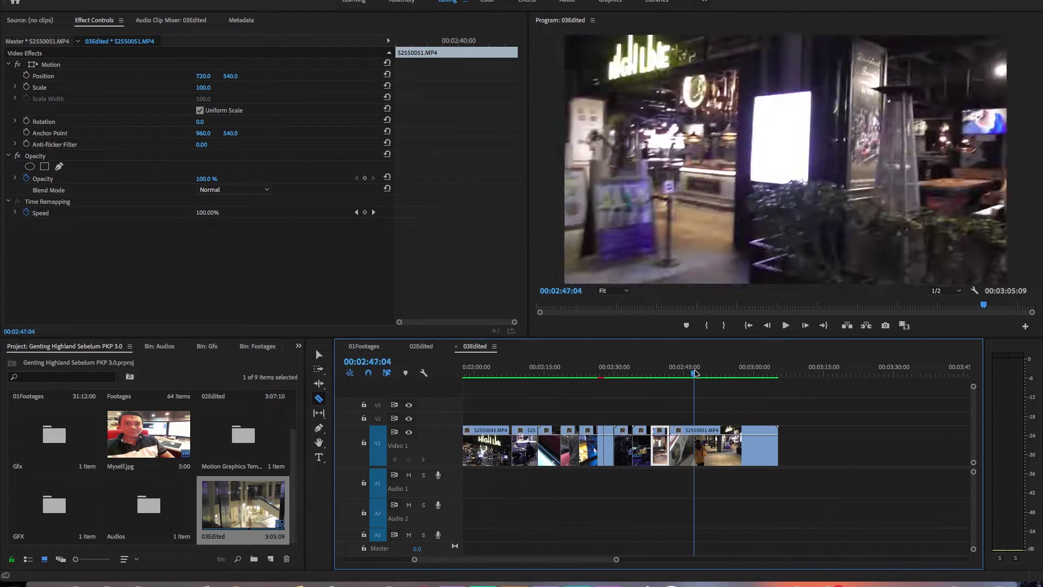
{"action": "key", "text": "space"}
{"action": "left_click", "coordinate": [686, 439]}
{"action": "key", "text": "v"}
Drag S2550051 so its start snaps to the playhead, leaving a short gap.
{"action": "left_click", "coordinate": [364, 346]}
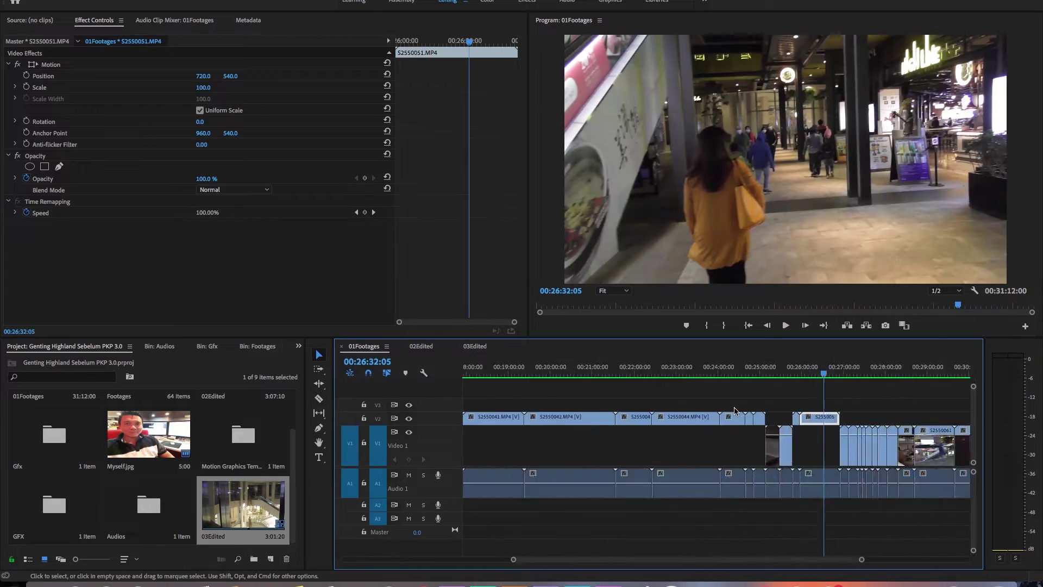
{"action": "left_click", "coordinate": [474, 346]}
{"action": "left_click", "coordinate": [681, 375]}
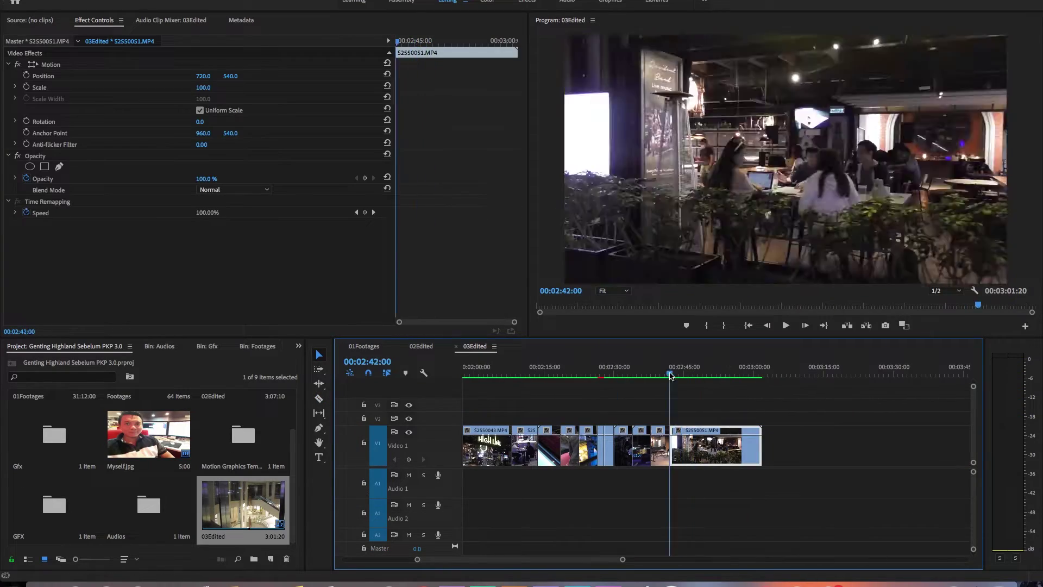
{"action": "left_click_drag", "start_coordinate": [679, 448], "coordinate": [700, 453]}
Zoom out on 03Edited and park the playhead at about 00:02:57.
{"action": "left_click", "coordinate": [364, 346]}
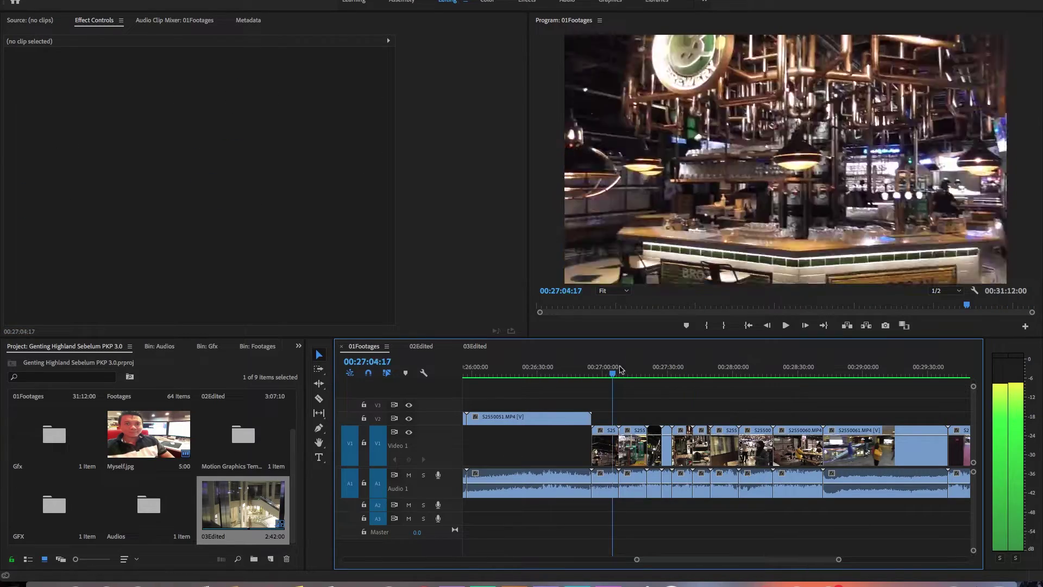
{"action": "left_click", "coordinate": [475, 346]}
{"action": "key", "text": "minus"}
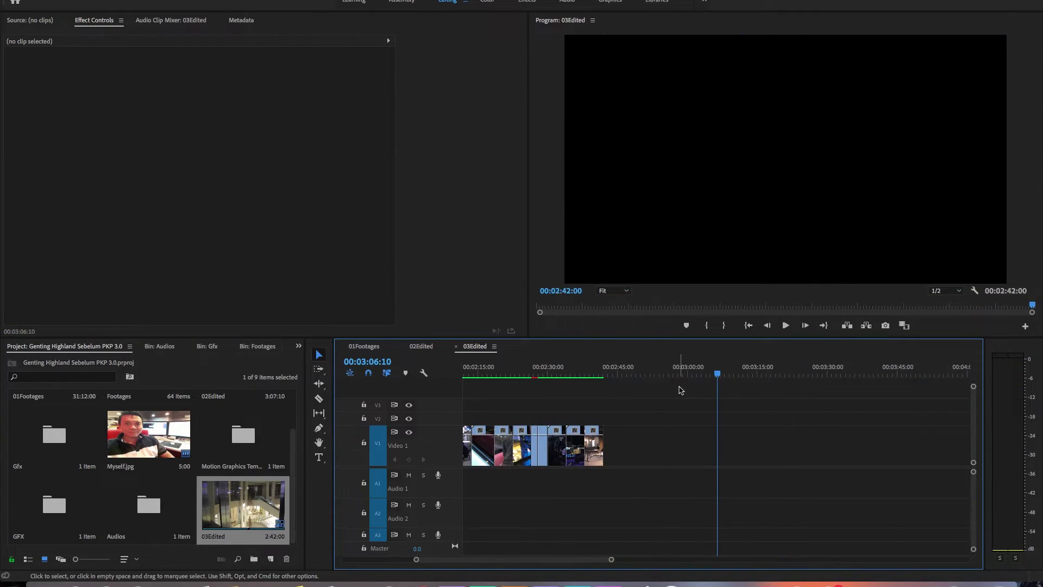
{"action": "left_click", "coordinate": [672, 374]}
{"action": "left_click", "coordinate": [678, 376]}
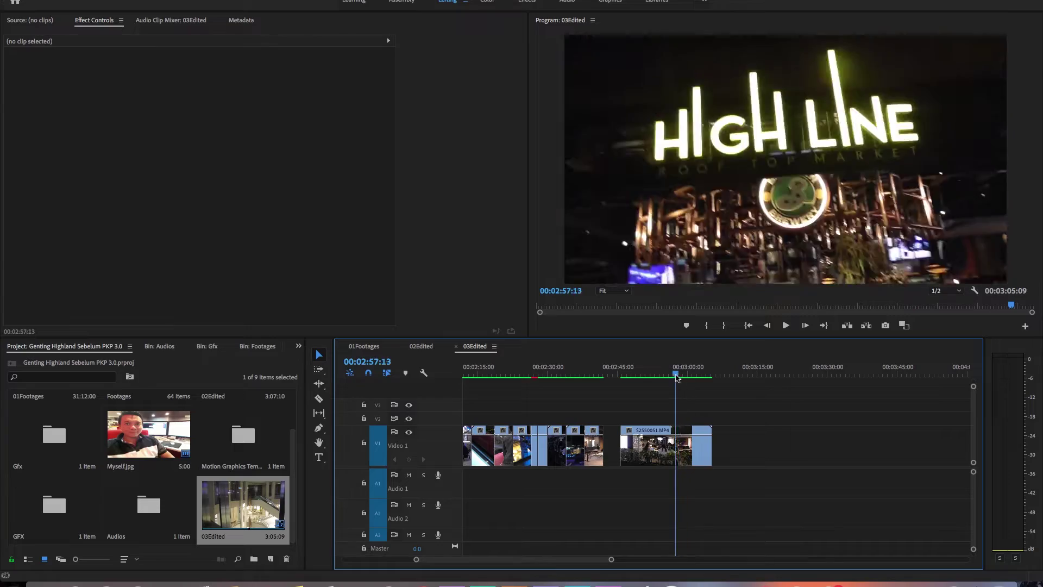
Paste the bar and restaurant footage into 03Edited and trim the first pasted clip to start at 00:02:48:24.
{"action": "key", "text": "super+v"}
{"action": "scroll", "coordinate": [447, 376], "scroll_direction": "left", "scroll_amount": 3}
{"action": "left_click", "coordinate": [518, 375]}
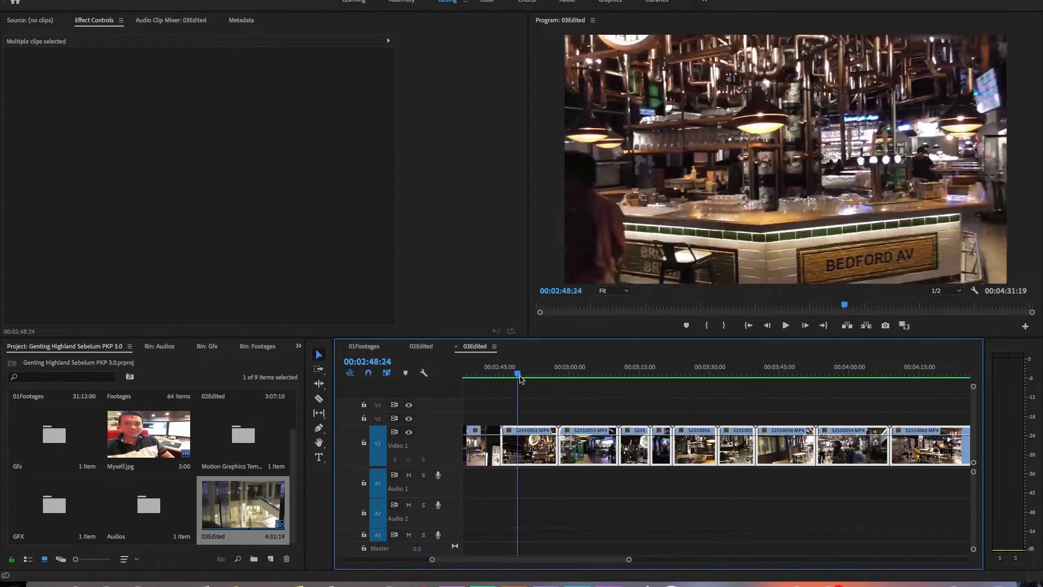
{"action": "key", "text": "q"}
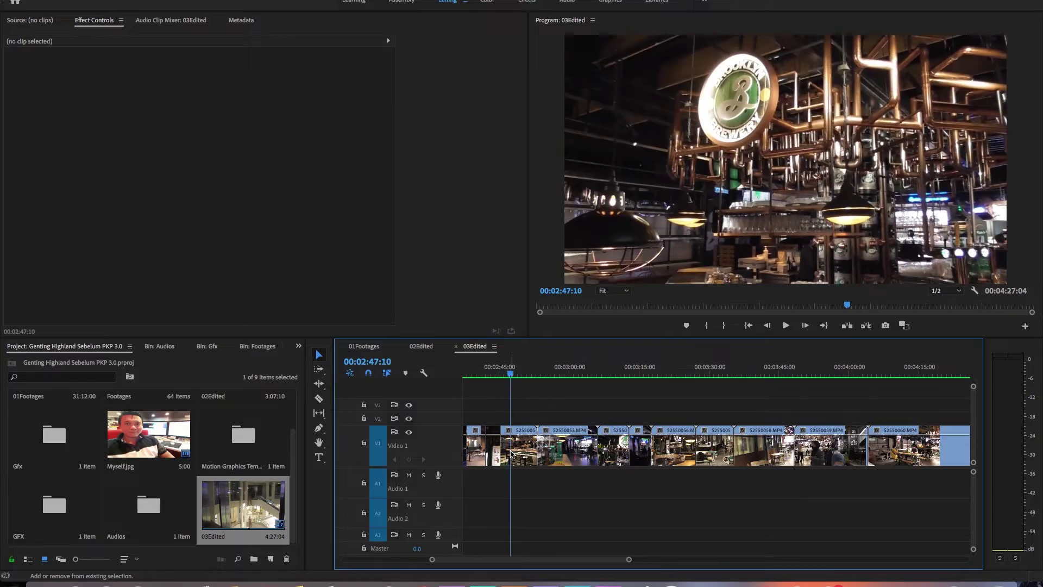
{"action": "left_click_drag", "start_coordinate": [511, 452], "coordinate": [524, 446]}
{"action": "key", "text": "Delete"}
Trim clip S2550053's end back to the playhead and delete the leftover gap.
{"action": "left_click", "coordinate": [549, 376]}
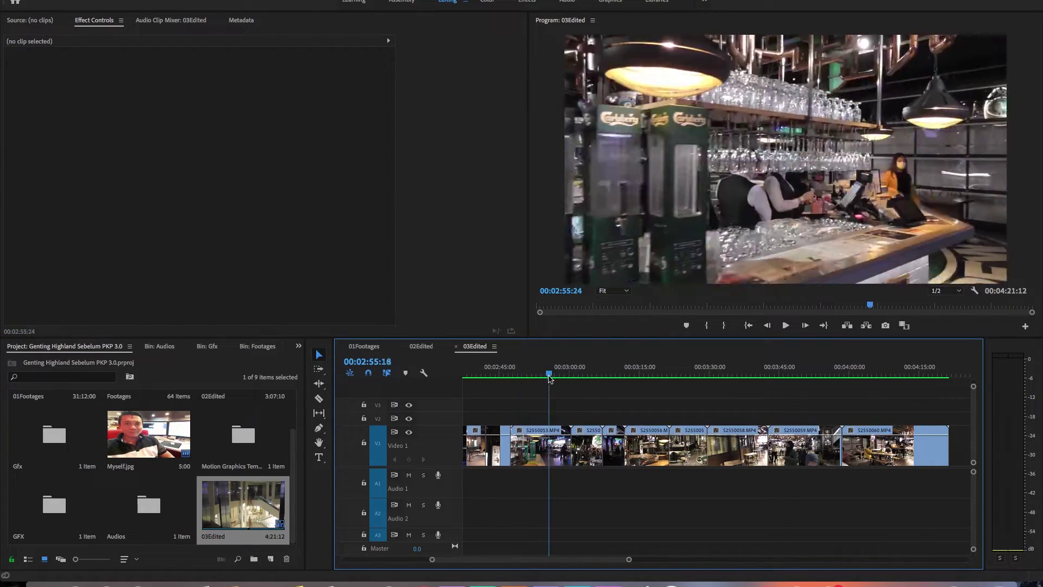
{"action": "key", "text": "alt+w"}
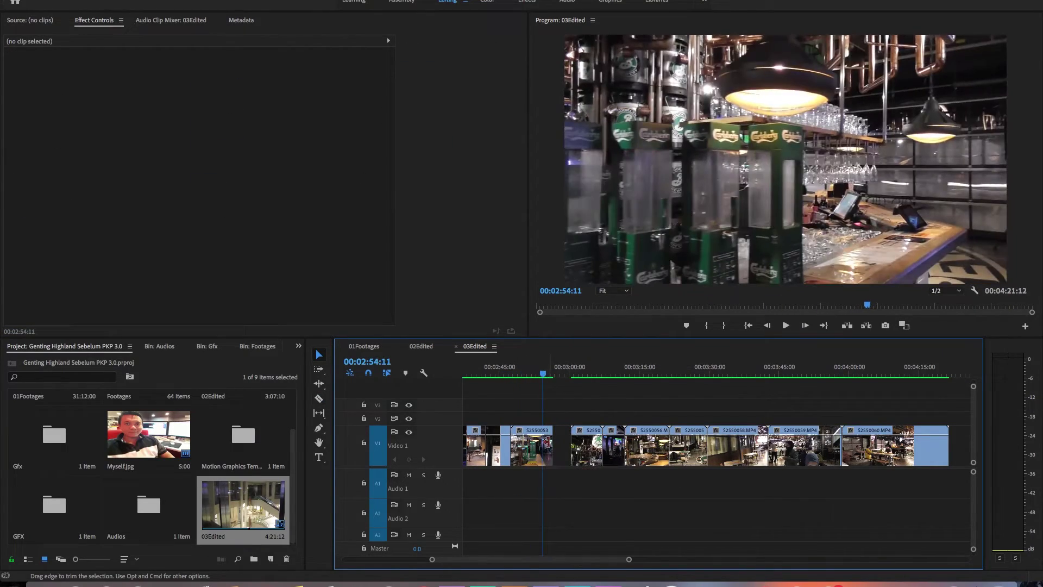
{"action": "key", "text": "v"}
{"action": "left_click", "coordinate": [535, 450]}
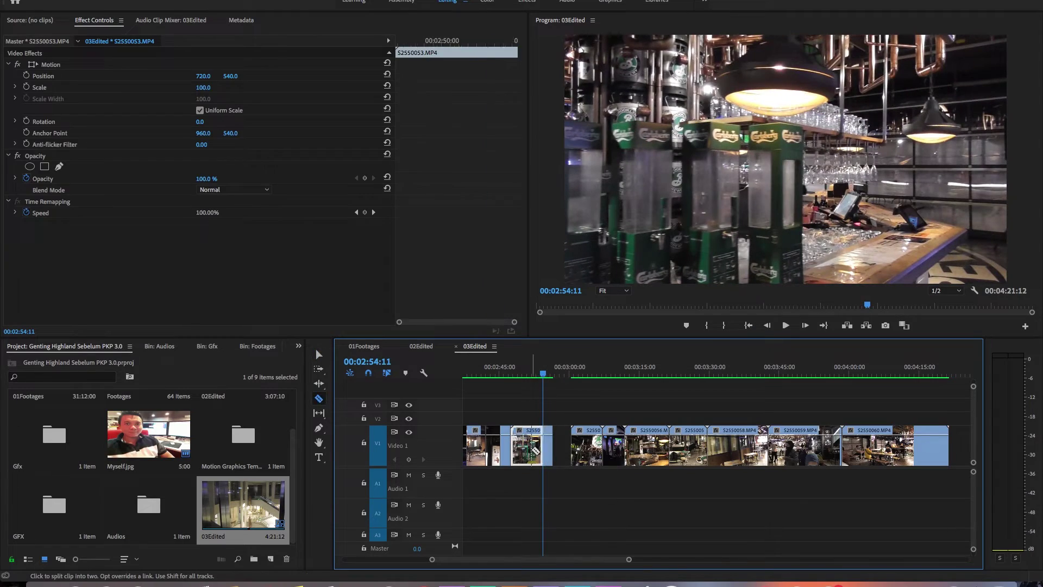
{"action": "key", "text": "Delete"}
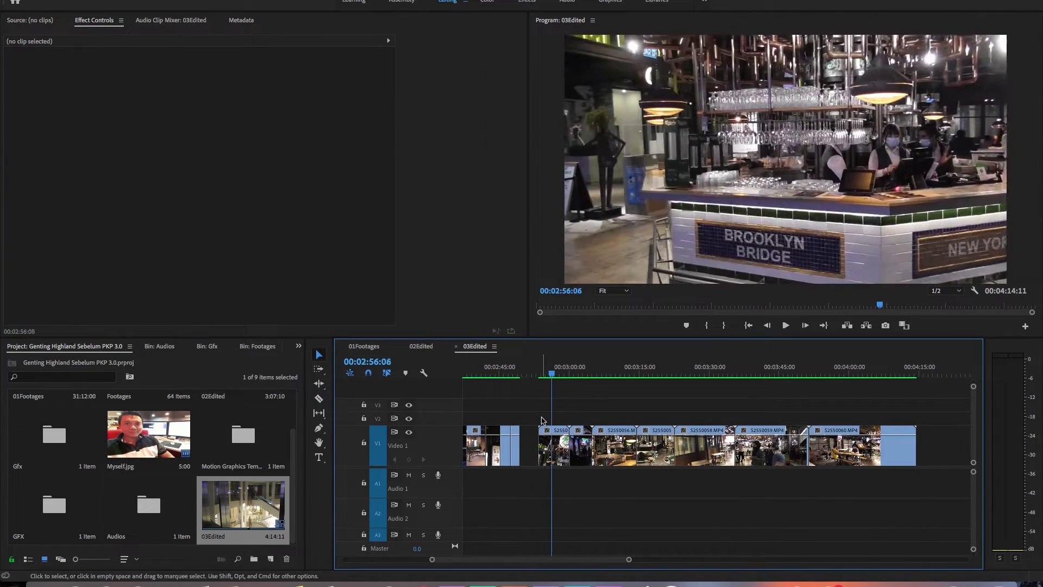
Ripple-trim S2550055 shorter and trim S2550056's start to about 00:03:14.
{"action": "left_click", "coordinate": [568, 446]}
{"action": "left_click", "coordinate": [537, 377]}
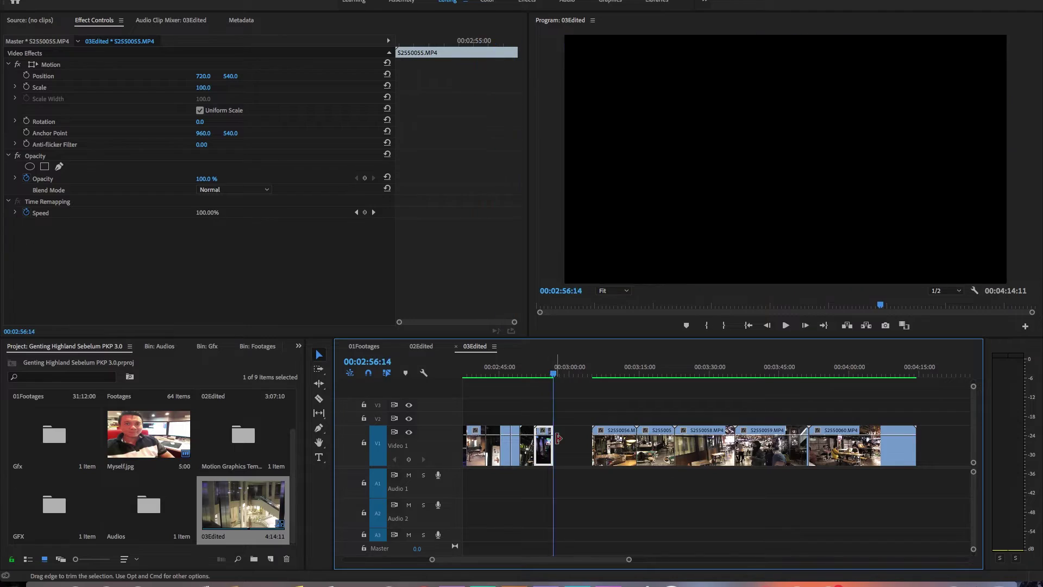
{"action": "left_click_drag", "start_coordinate": [540, 442], "coordinate": [545, 441]}
{"action": "left_click", "coordinate": [630, 373]}
{"action": "left_click_drag", "start_coordinate": [589, 456], "coordinate": [635, 450]}
Ripple-delete the gap before the short clip and slide S2550058 left to close it.
{"action": "left_click", "coordinate": [641, 374]}
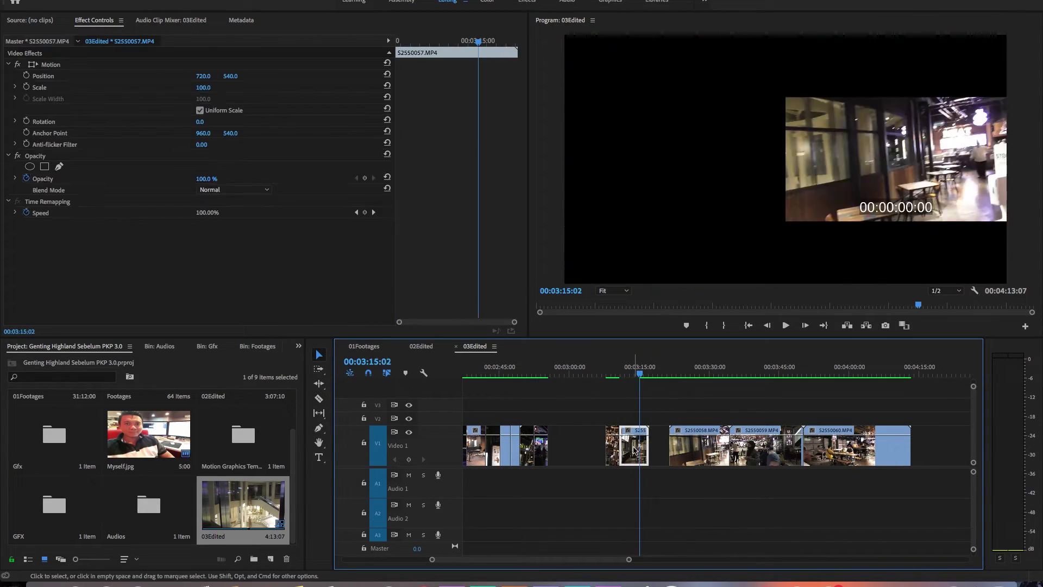
{"action": "left_click", "coordinate": [576, 446]}
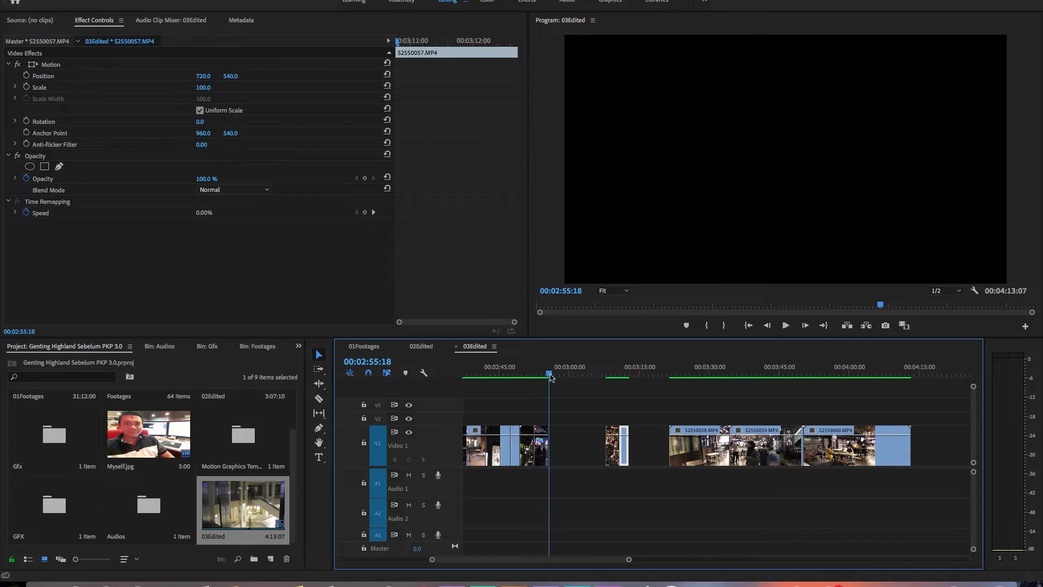
{"action": "key", "text": "Delete"}
{"action": "left_click", "coordinate": [629, 374]}
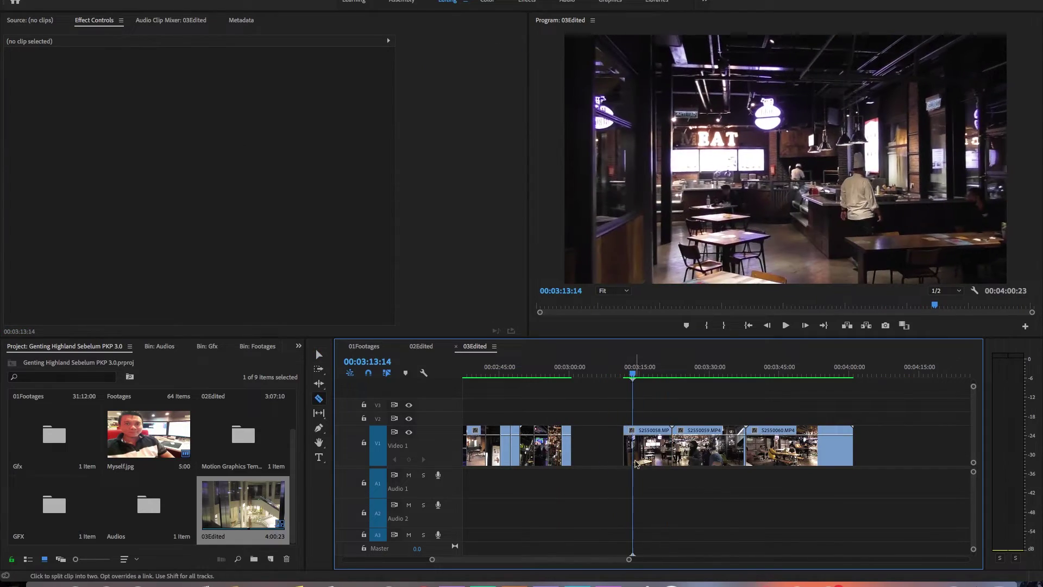
{"action": "left_click_drag", "start_coordinate": [630, 445], "coordinate": [585, 455]}
Cut S2550059 from 00:03:23:15 and S2550060 into short pieces, then return to 01Footages.
{"action": "left_click", "coordinate": [685, 375]}
{"action": "left_click", "coordinate": [679, 378]}
{"action": "left_click_drag", "start_coordinate": [674, 447], "coordinate": [698, 450]}
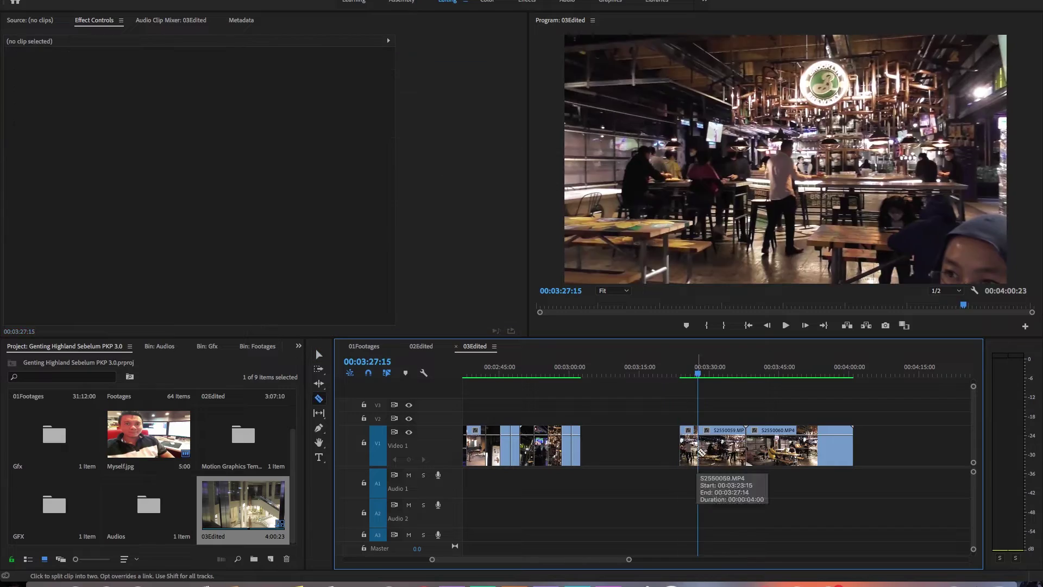
{"action": "left_click_drag", "start_coordinate": [846, 375], "coordinate": [812, 375]}
{"action": "left_click", "coordinate": [834, 375]}
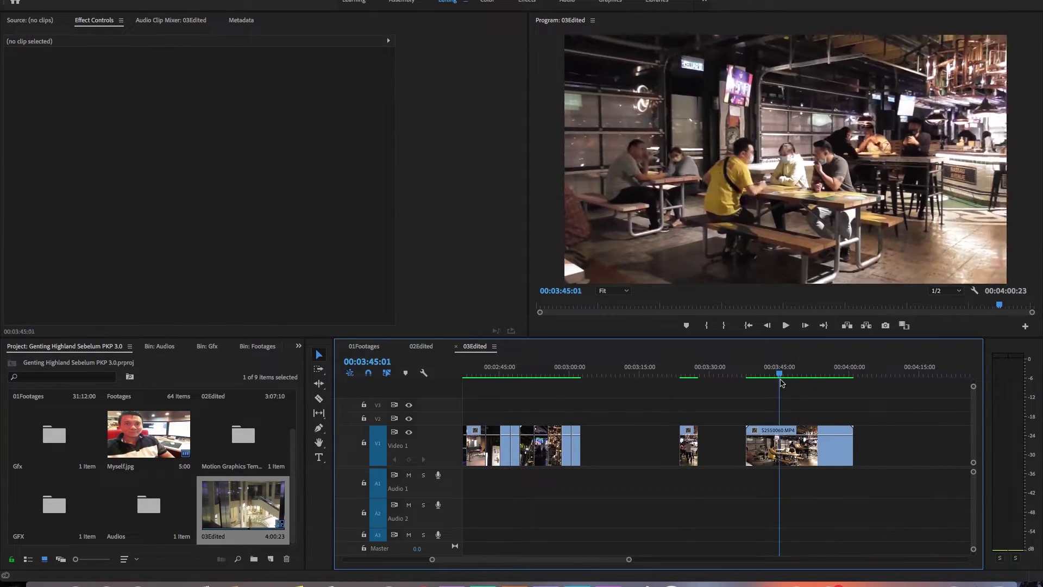
{"action": "left_click", "coordinate": [785, 461]}
{"action": "left_click_drag", "start_coordinate": [852, 446], "coordinate": [768, 446]}
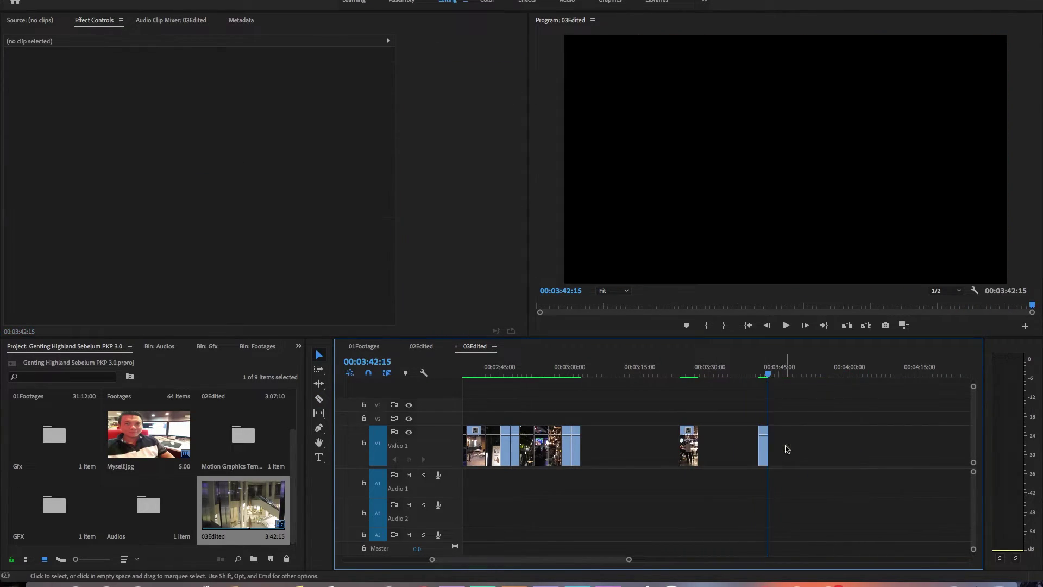
{"action": "left_click", "coordinate": [364, 346]}
{"action": "left_click", "coordinate": [872, 375]}
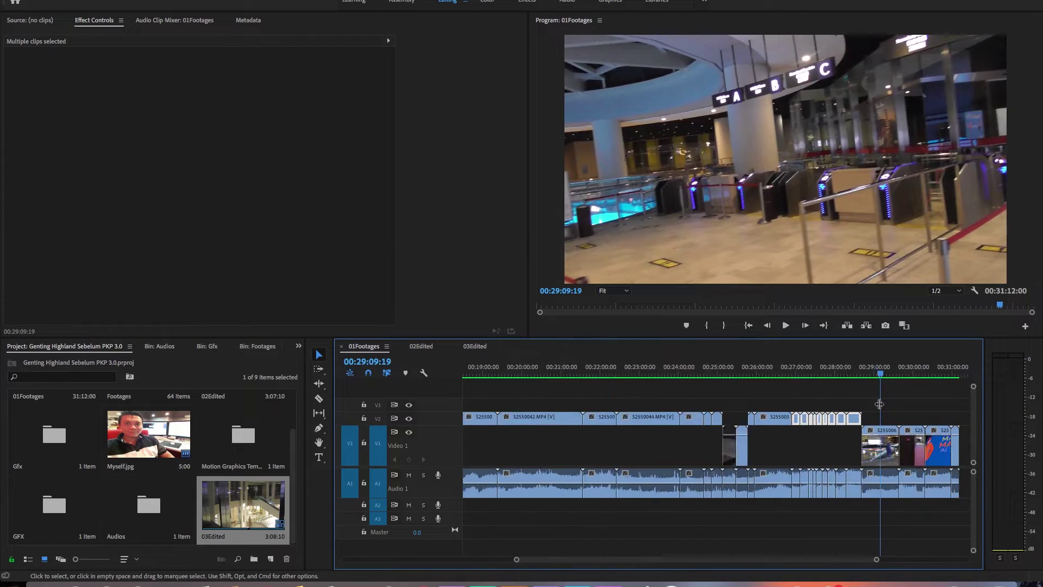
Scrub through 03Edited to its 3:08:10 end, then bring up 02Edited at its Created by title.
{"action": "key", "text": "="}
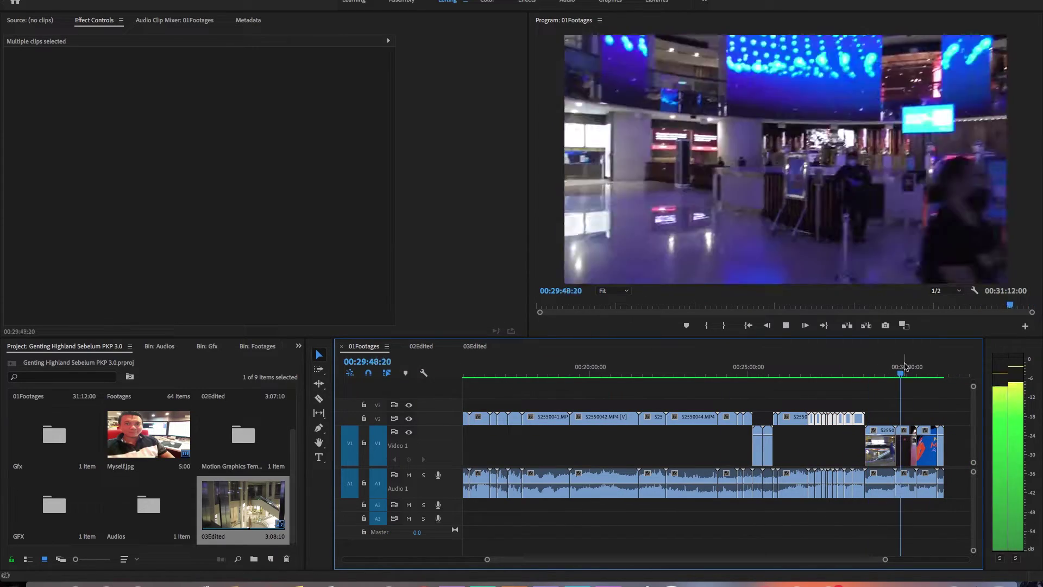
{"action": "left_click", "coordinate": [474, 346]}
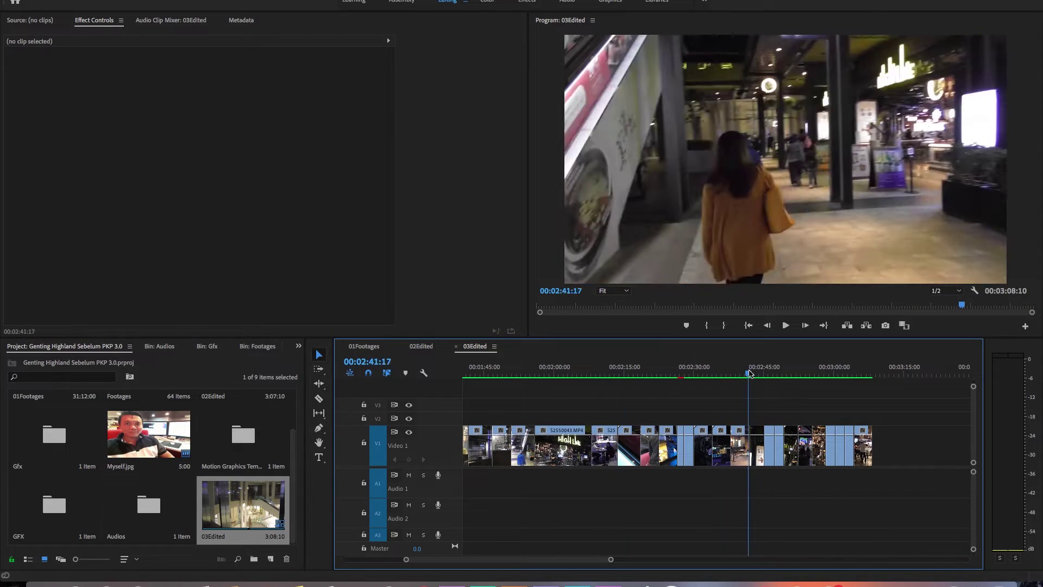
{"action": "left_click_drag", "start_coordinate": [639, 424], "coordinate": [671, 439]}
{"action": "left_click_drag", "start_coordinate": [873, 375], "coordinate": [877, 377]}
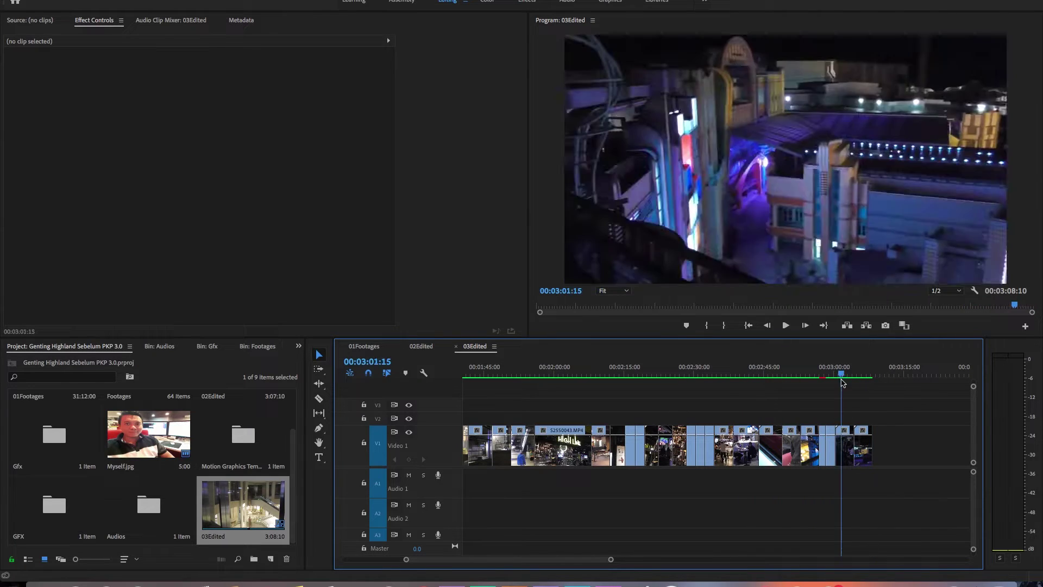
{"action": "left_click", "coordinate": [364, 346]}
{"action": "left_click", "coordinate": [421, 346]}
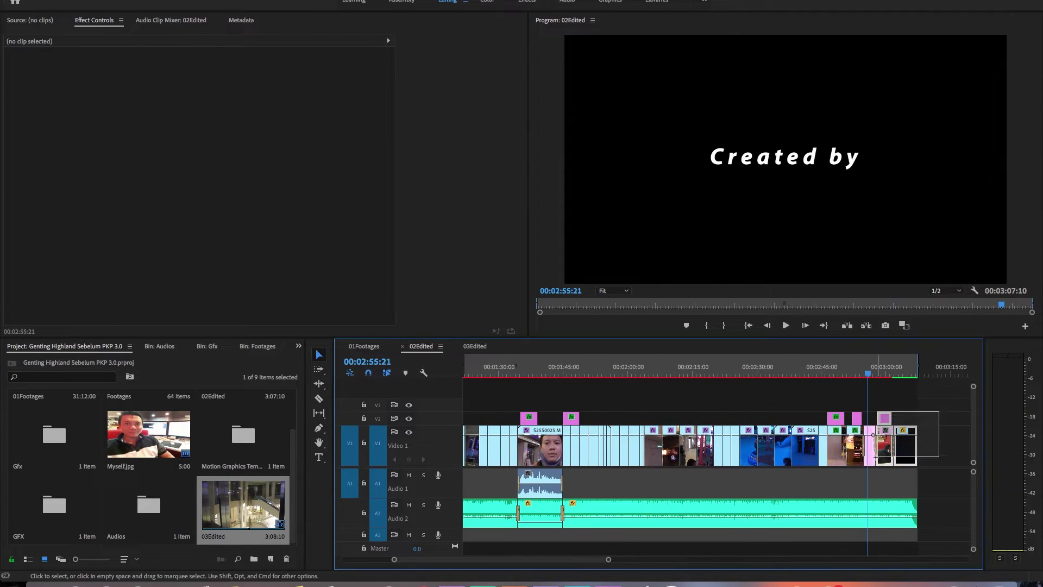
In 03Edited, apply a Dissolve > Dip to White transition before the Created by graphic.
{"action": "left_click", "coordinate": [474, 346]}
{"action": "mouse_move", "coordinate": [600, 559]}
{"action": "left_mouse_down"}
{"action": "mouse_move", "coordinate": [582, 557]}
{"action": "mouse_move", "coordinate": [592, 550]}
{"action": "left_mouse_up"}
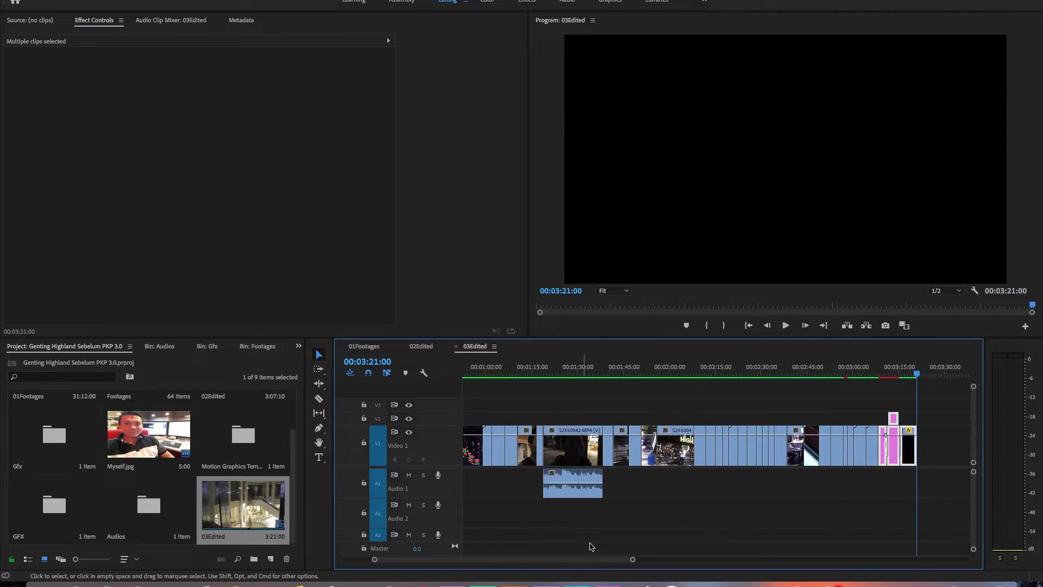
{"action": "left_click", "coordinate": [298, 346]}
{"action": "left_click", "coordinate": [315, 443]}
{"action": "left_click", "coordinate": [7, 429]}
{"action": "left_click", "coordinate": [14, 450]}
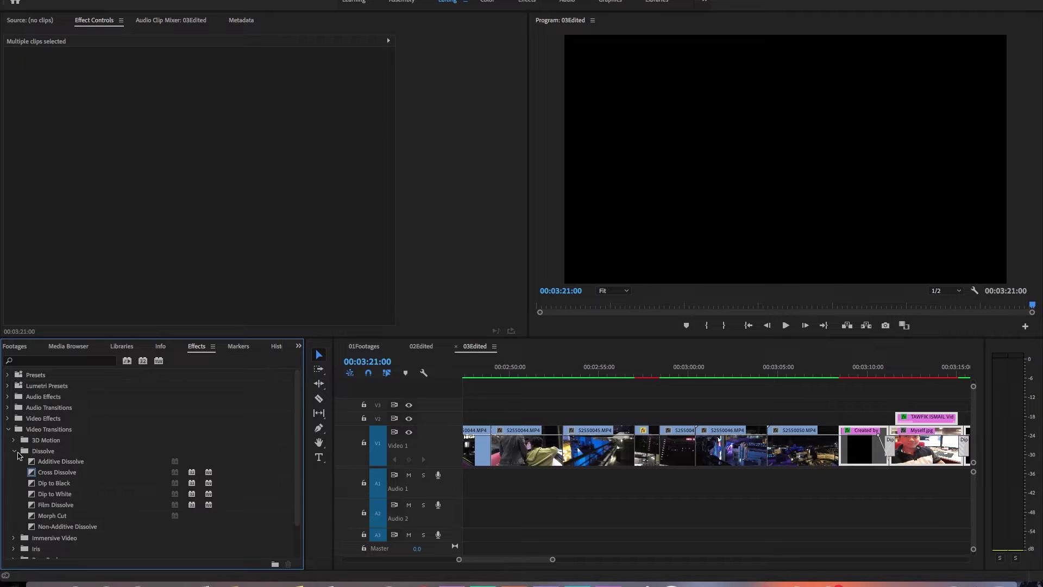
{"action": "left_click_drag", "start_coordinate": [55, 493], "coordinate": [839, 448]}
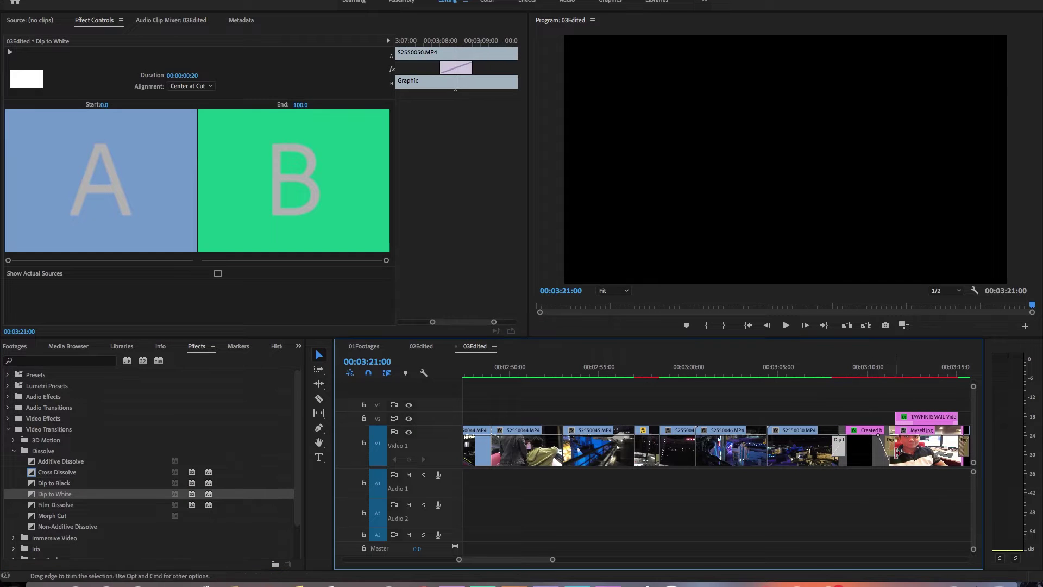
Check the new transition's duration, then fit the sequence and jump back to the name caption.
{"action": "double_click", "coordinate": [840, 446]}
{"action": "key", "text": "Escape"}
{"action": "double_click", "coordinate": [839, 446]}
{"action": "key", "text": "Escape"}
{"action": "left_click", "coordinate": [833, 511]}
{"action": "key", "text": "backslash"}
{"action": "key", "text": "Up"}
Compare with 02Edited and select the name caption and a Video 1 clip near 00:01:31.
{"action": "left_click", "coordinate": [421, 346]}
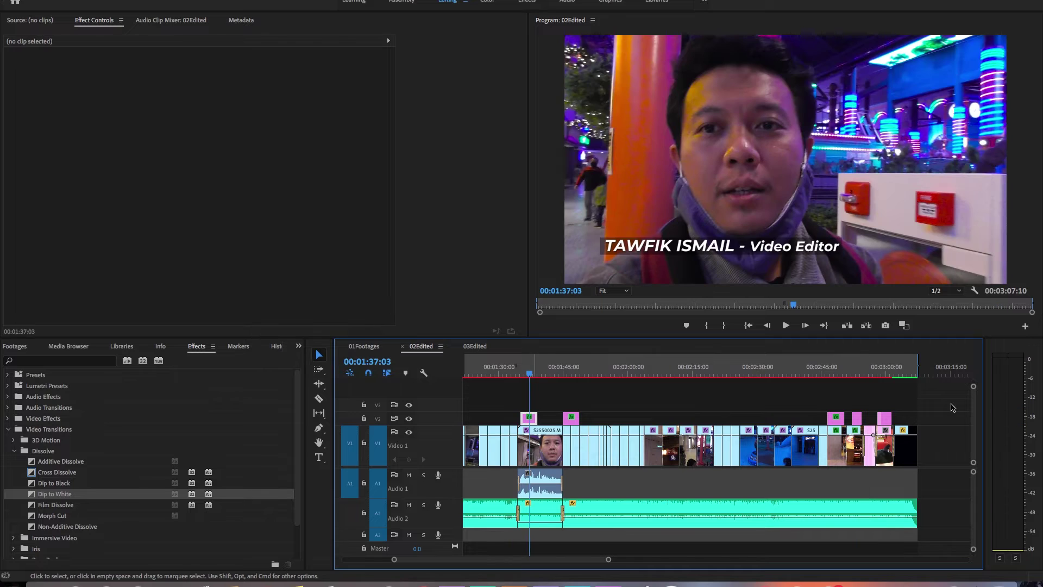
{"action": "left_click", "coordinate": [474, 346]}
{"action": "left_click", "coordinate": [605, 418]}
{"action": "scroll", "coordinate": [587, 421], "scroll_direction": "up", "scroll_amount": 5}
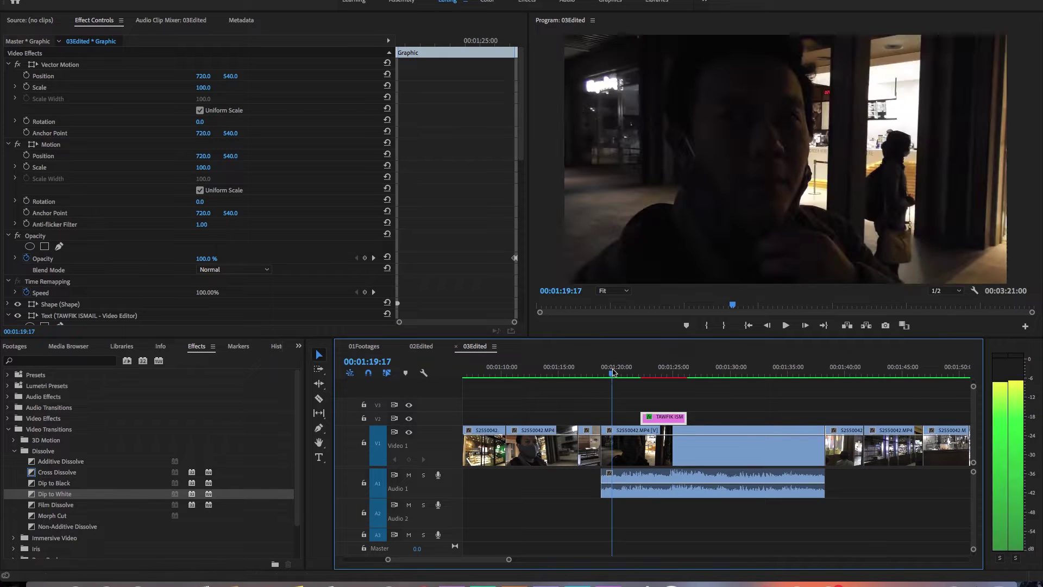
{"action": "left_click", "coordinate": [745, 374]}
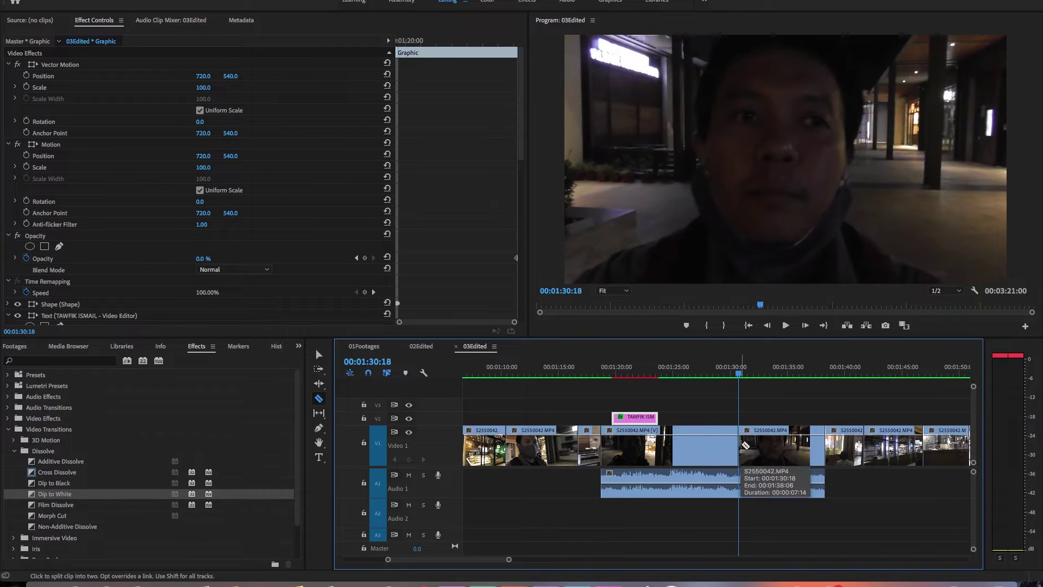
{"action": "left_click", "coordinate": [749, 445]}
Look at the Lumetri Color effect in 02Edited, then return to 03Edited and fit it.
{"action": "left_click", "coordinate": [421, 346]}
{"action": "left_click", "coordinate": [68, 225]}
{"action": "left_click", "coordinate": [475, 346]}
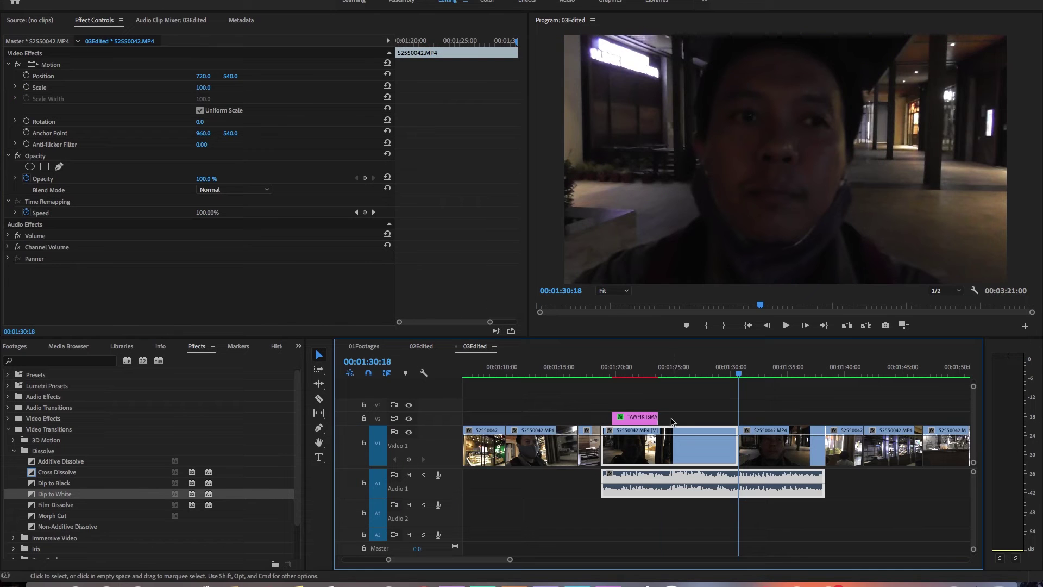
{"action": "scroll", "coordinate": [207, 218], "scroll_direction": "down", "scroll_amount": 5}
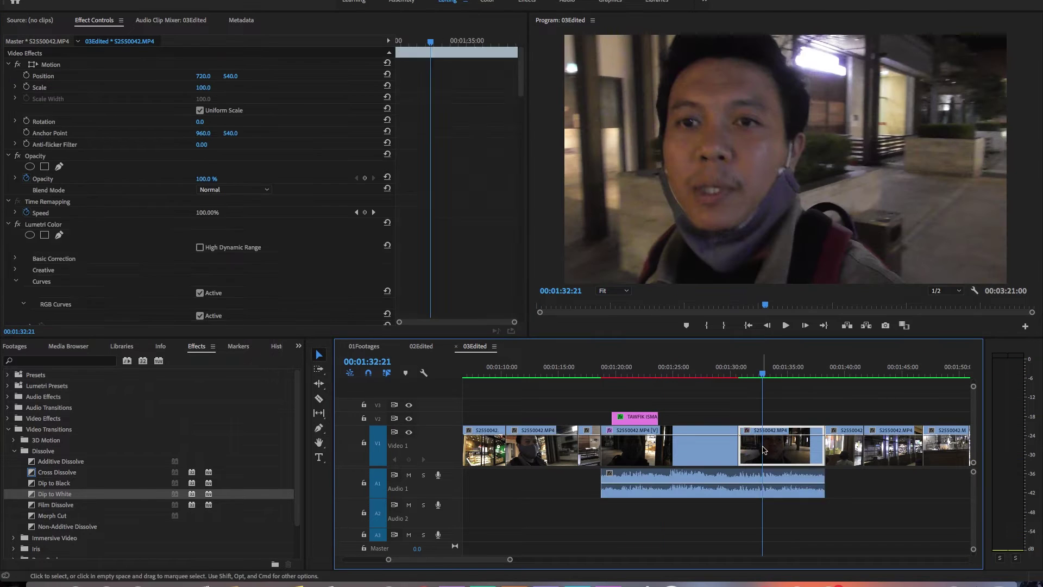
{"action": "left_click", "coordinate": [421, 347]}
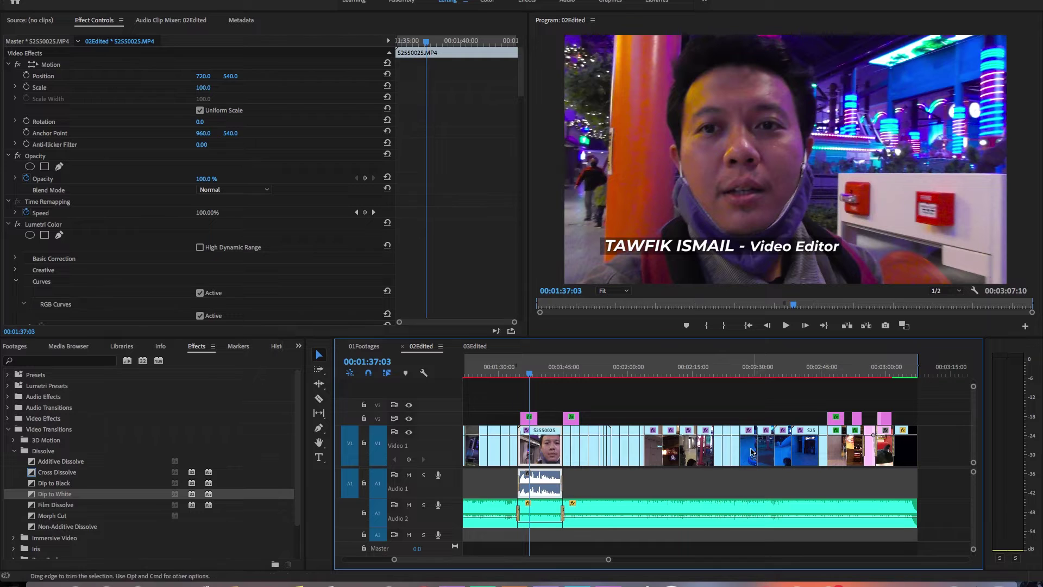
{"action": "left_click", "coordinate": [475, 346]}
{"action": "key", "text": "backslash"}
Add a Dip to White at the V1 edit point near 00:00:55:04 and set its duration.
{"action": "left_click_drag", "start_coordinate": [673, 416], "coordinate": [848, 496]}
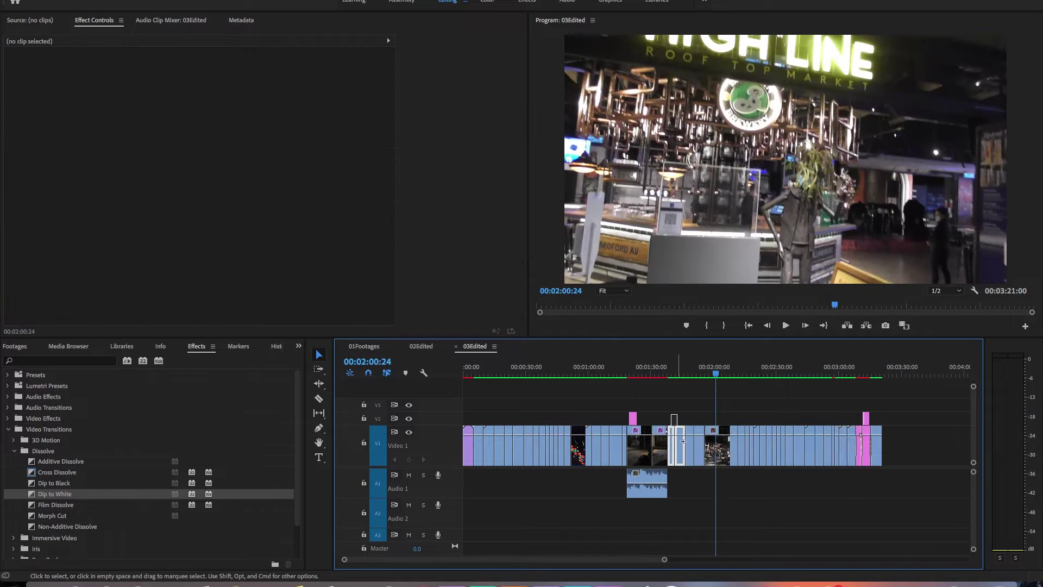
{"action": "left_click", "coordinate": [580, 369]}
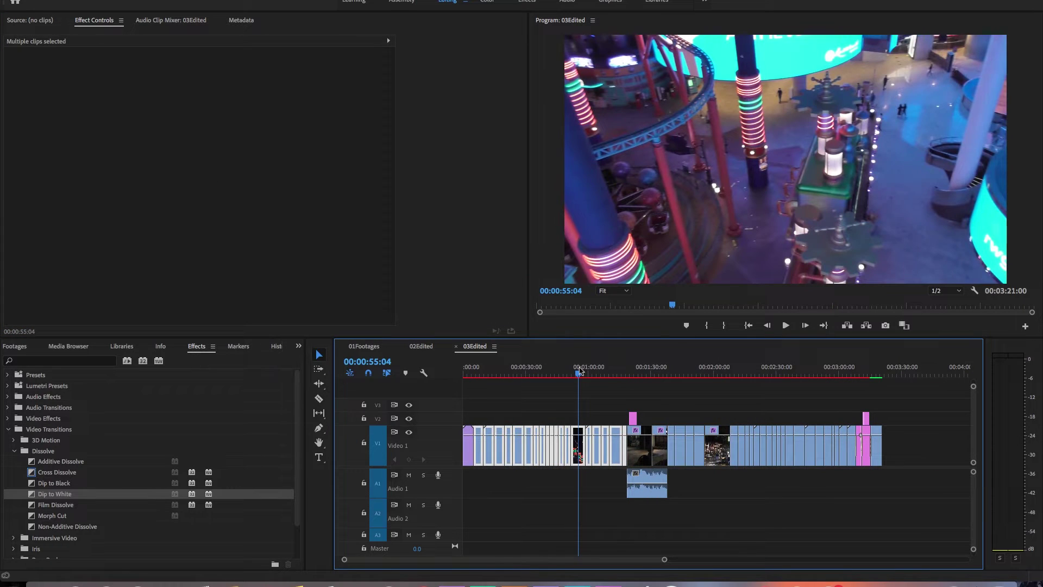
{"action": "left_click_drag", "start_coordinate": [98, 491], "coordinate": [683, 443]}
{"action": "right_click", "coordinate": [684, 450]}
{"action": "left_click", "coordinate": [706, 455]}
{"action": "key", "text": "Return"}
Add a second Dip to White at a later edit point with a 15-frame duration.
{"action": "left_click_drag", "start_coordinate": [90, 494], "coordinate": [961, 443]}
{"action": "right_click", "coordinate": [948, 454]}
{"action": "left_click", "coordinate": [902, 458]}
{"action": "key", "text": "Return"}
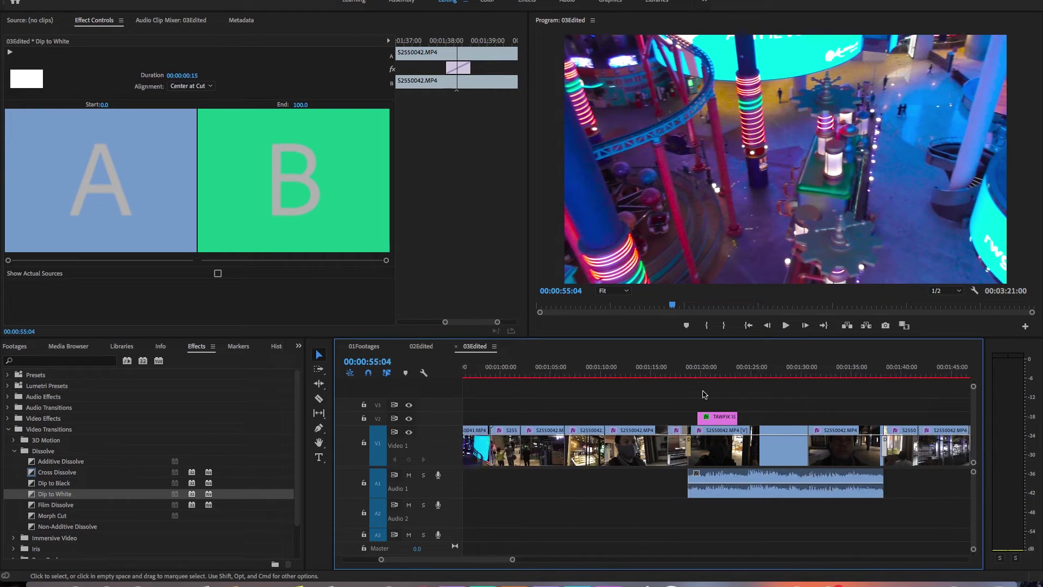
{"action": "scroll", "coordinate": [552, 415], "scroll_direction": "down", "scroll_amount": 5}
Set the TAWFIK ISMAIL Video Editor caption's font to Montserrat Bold Italic.
{"action": "left_click", "coordinate": [553, 417]}
{"action": "left_click", "coordinate": [82, 221]}
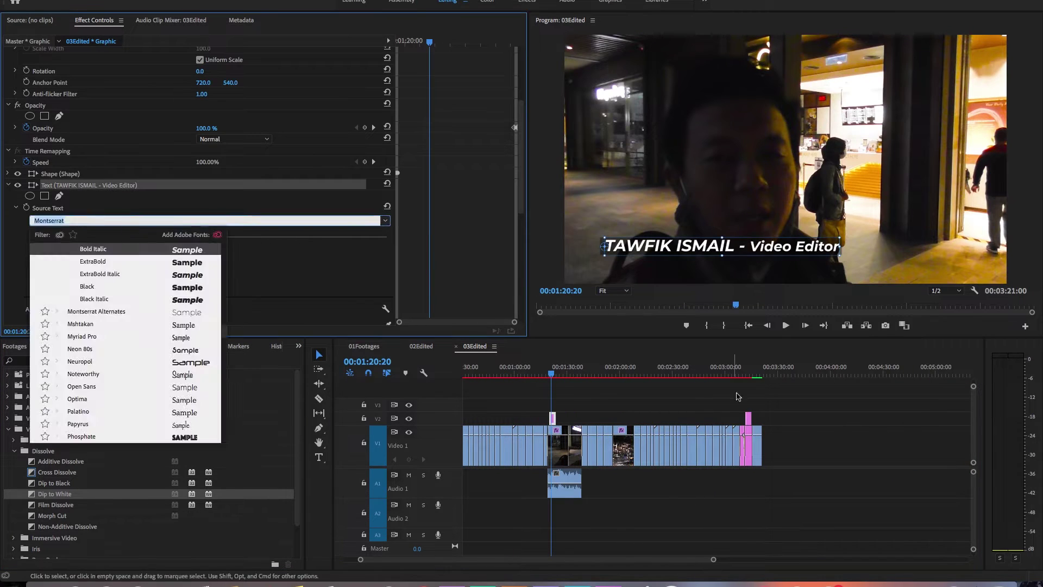
{"action": "left_click", "coordinate": [748, 418]}
{"action": "left_click", "coordinate": [154, 155]}
{"action": "type", "text": "Montserrat"}
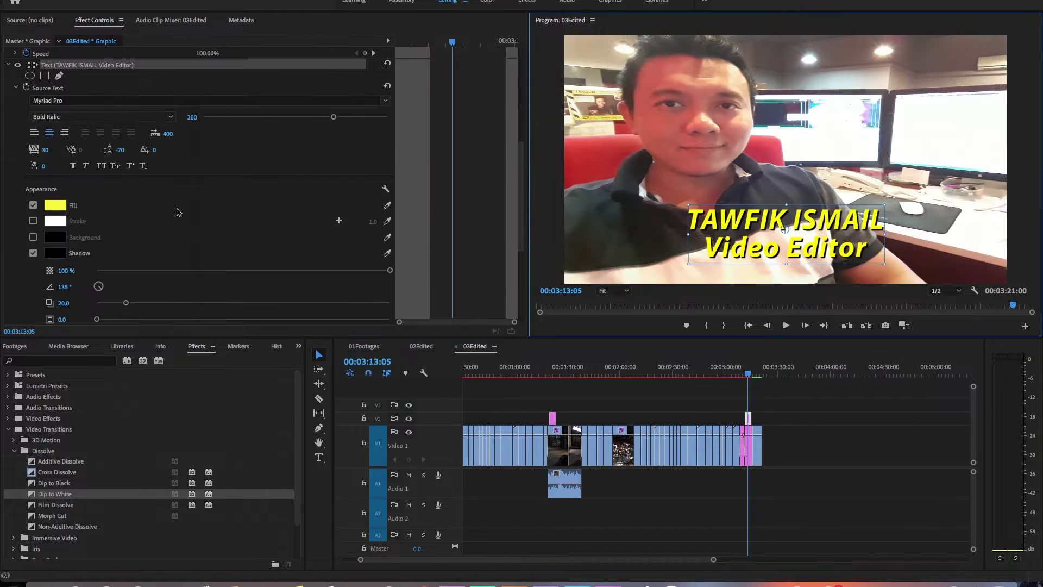
{"action": "left_click", "coordinate": [124, 292]}
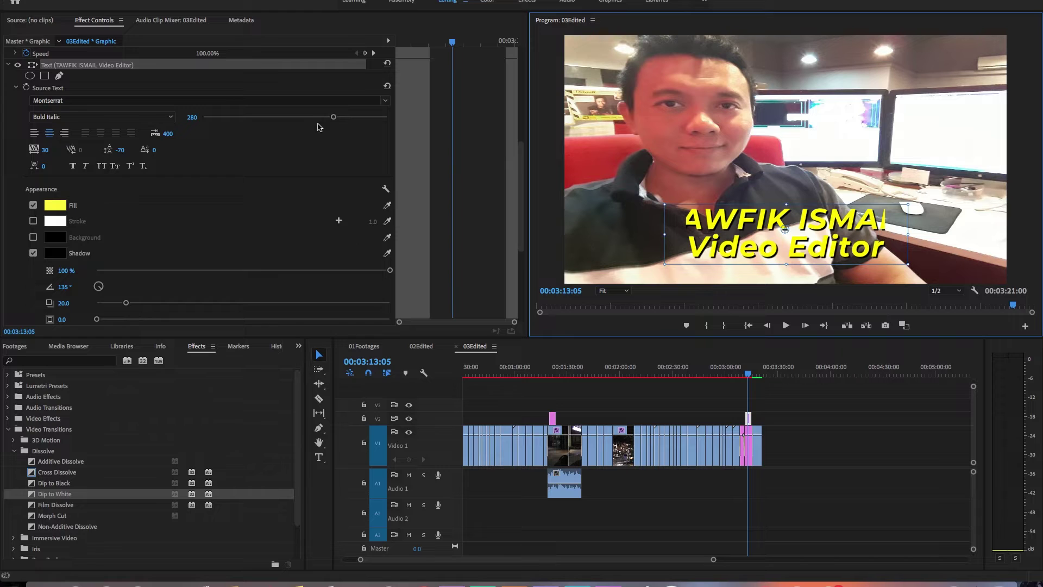
Resize the caption text to 203 and verify it fits the frame in the preview.
{"action": "left_click_drag", "start_coordinate": [333, 117], "coordinate": [297, 117]}
{"action": "scroll", "coordinate": [298, 163], "scroll_direction": "up", "scroll_amount": 5}
{"action": "scroll", "coordinate": [298, 163], "scroll_direction": "down", "scroll_amount": 2}
{"action": "left_click", "coordinate": [661, 235]}
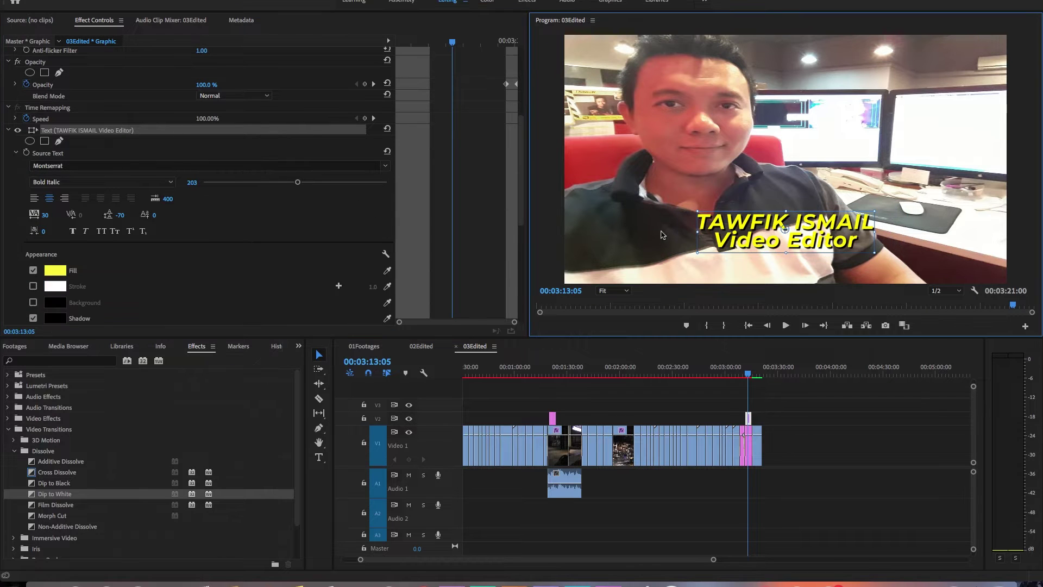
{"action": "left_click", "coordinate": [660, 406]}
{"action": "scroll", "coordinate": [691, 380], "scroll_direction": "up", "scroll_amount": 3}
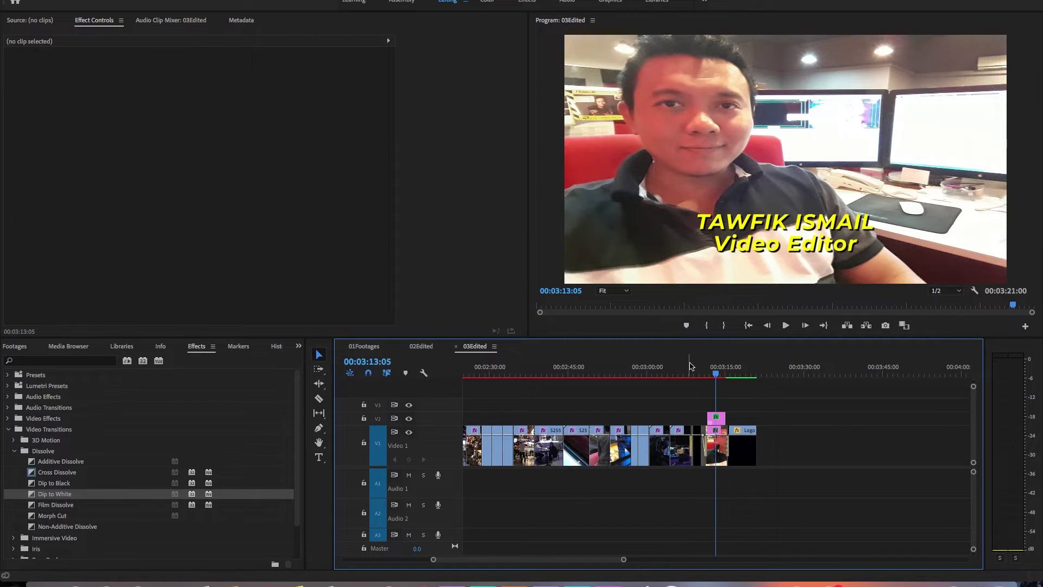
{"action": "left_click", "coordinate": [696, 369]}
{"action": "scroll", "coordinate": [598, 435], "scroll_direction": "down", "scroll_amount": 5}
{"action": "left_click", "coordinate": [549, 448]}
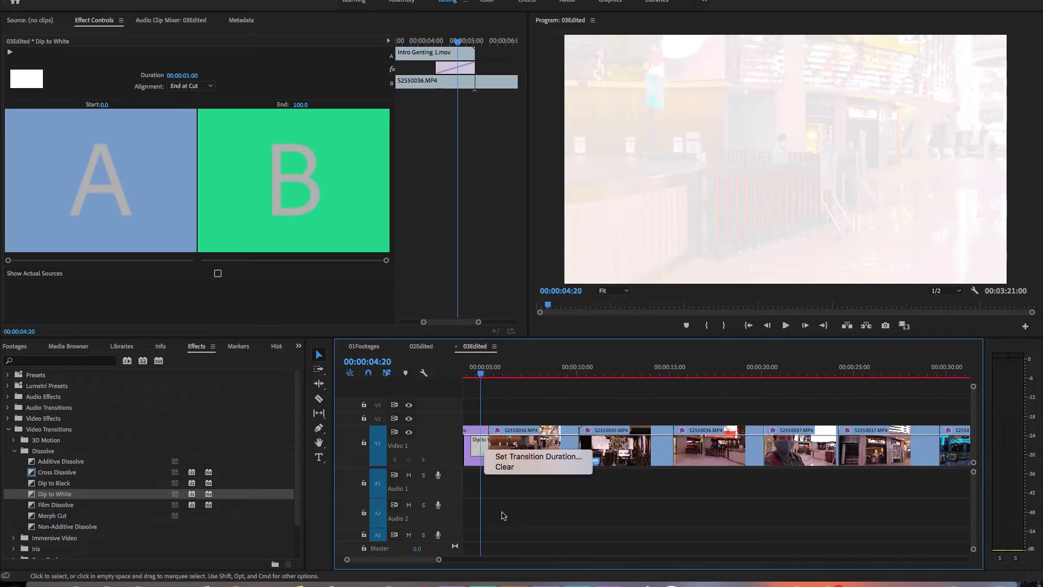
Center the opening Dip to White on the cut and place Intro Genting 2.mov at the sequence start.
{"action": "left_click_drag", "start_coordinate": [554, 452], "coordinate": [562, 452]}
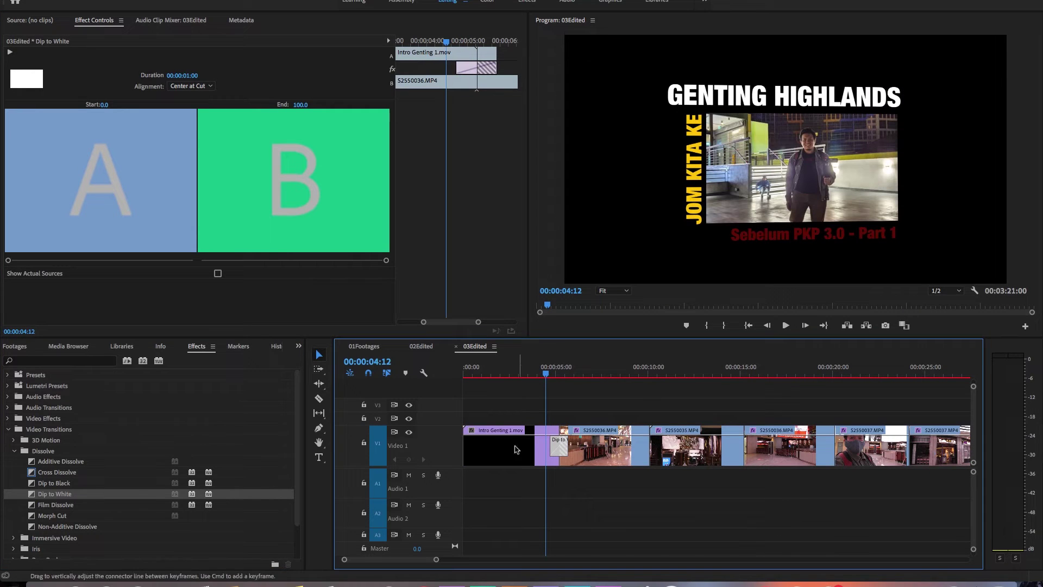
{"action": "left_click", "coordinate": [569, 367]}
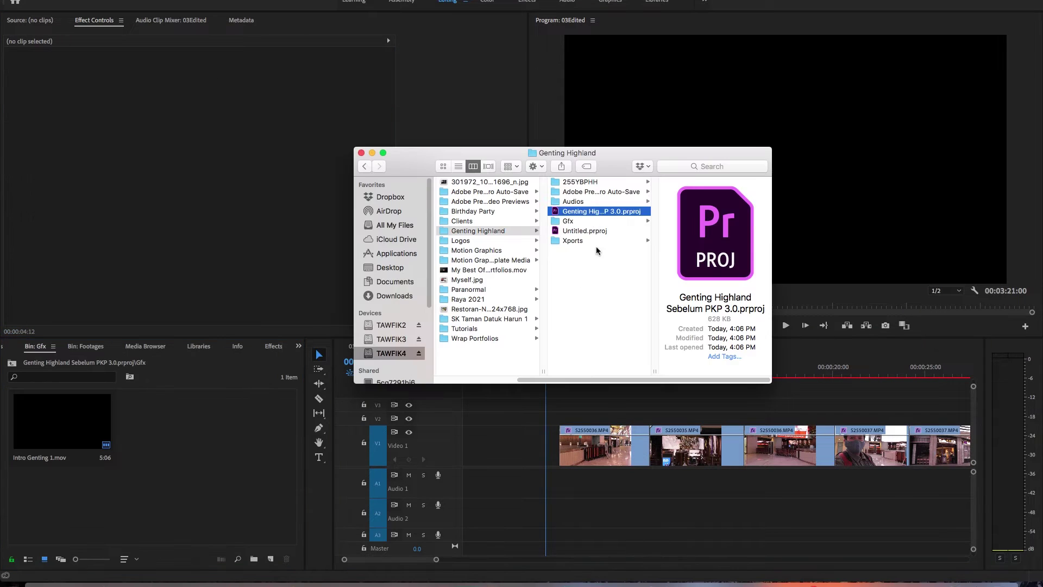
{"action": "left_click_drag", "start_coordinate": [194, 428], "coordinate": [528, 403]}
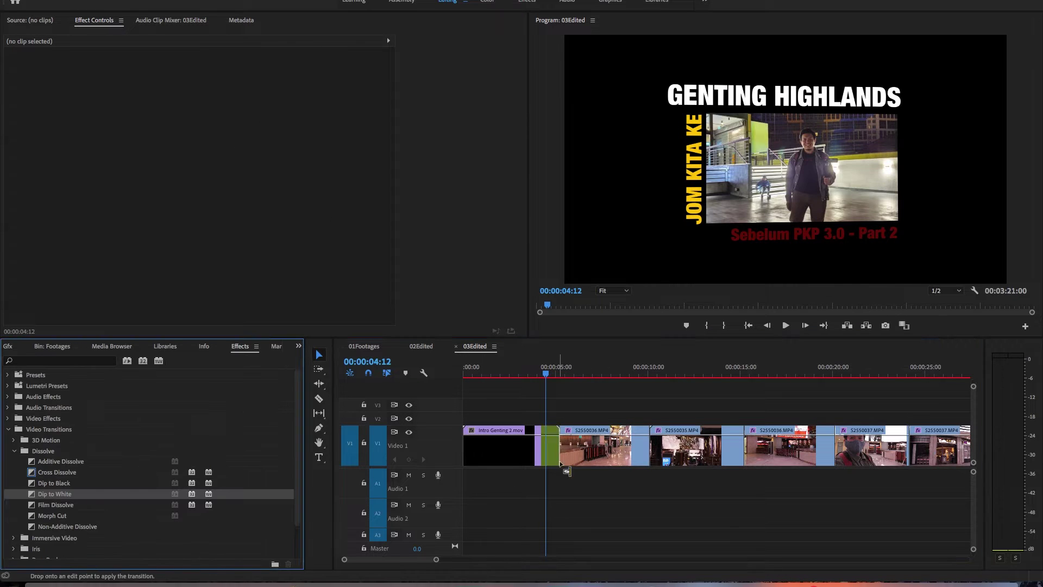
Add a 15-frame Dip to White between Intro Genting 2.mov and the next clip.
{"action": "left_click_drag", "start_coordinate": [54, 494], "coordinate": [560, 448]}
{"action": "double_click", "coordinate": [570, 448]}
{"action": "type", "text": "15"}
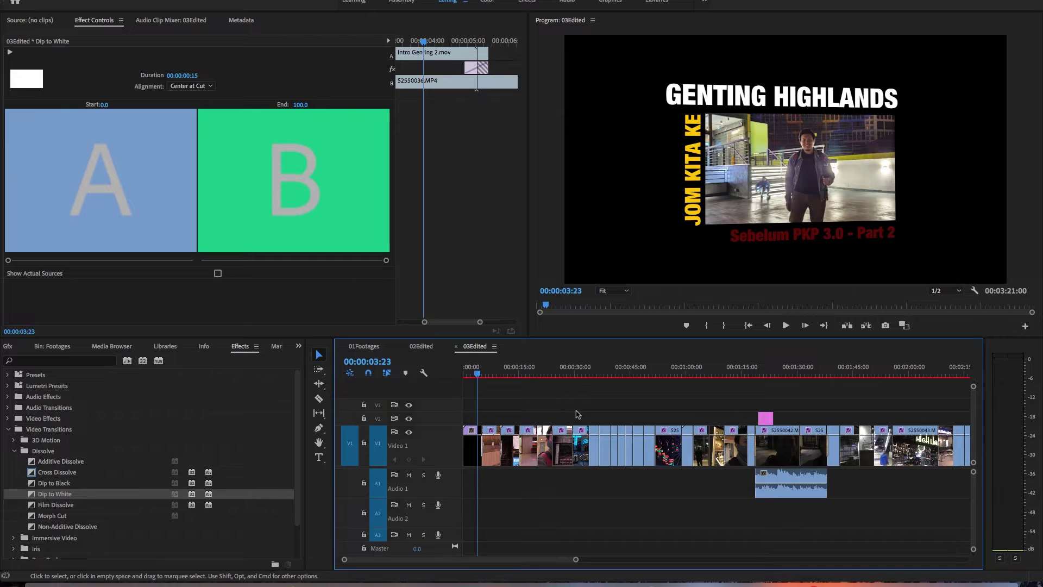
{"action": "left_click", "coordinate": [421, 346]}
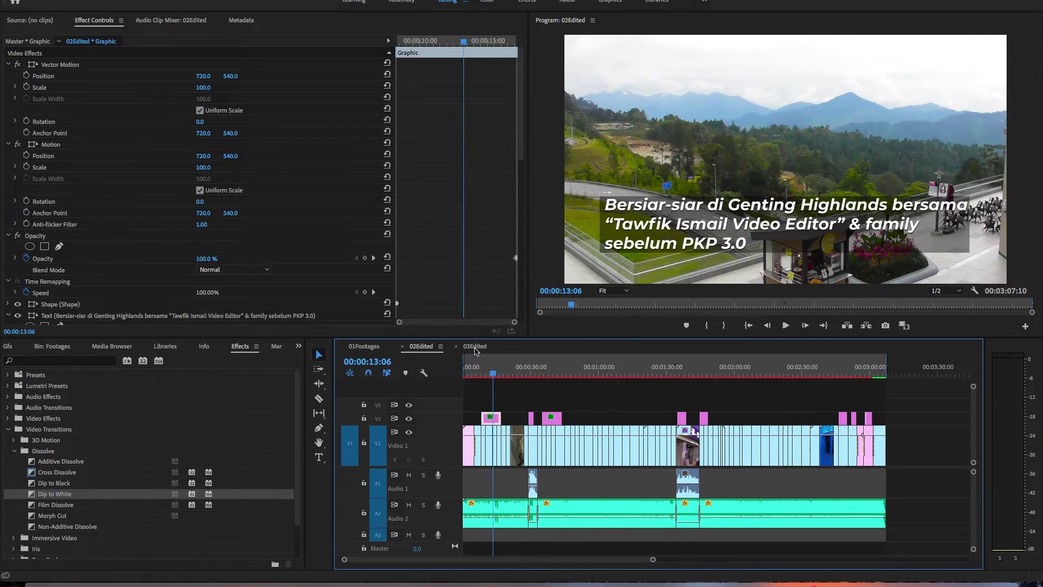
{"action": "left_click", "coordinate": [475, 346]}
{"action": "scroll", "coordinate": [504, 396], "scroll_direction": "up", "scroll_amount": 5}
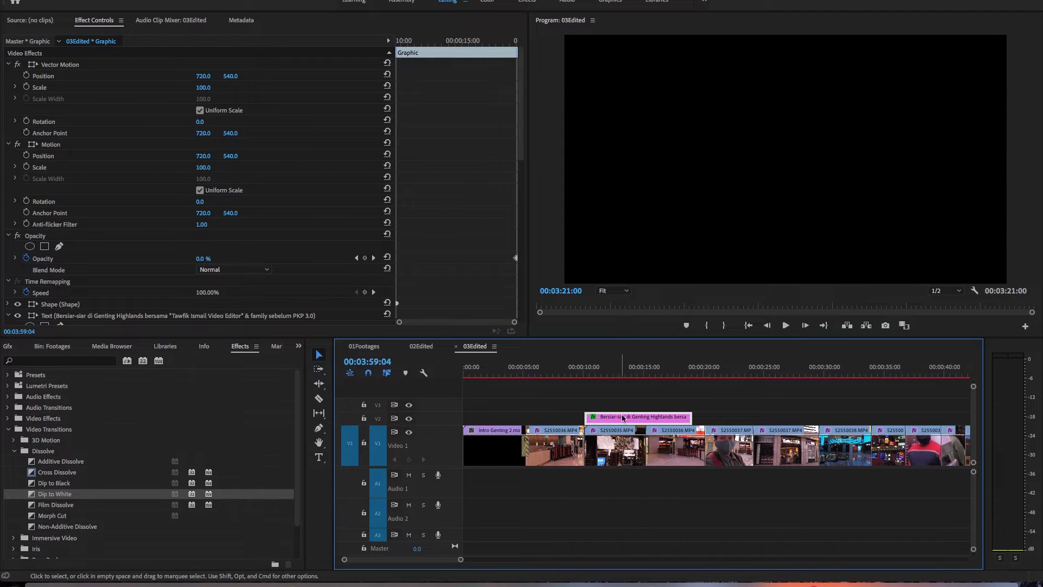
Change the opening caption to read 'Jom bersiar-siar lagi'.
{"action": "left_click", "coordinate": [631, 374]}
{"action": "type", "text": "t"}
{"action": "type", "text": "om"}
{"action": "key", "text": "Delete"}
{"action": "type", "text": "b"}
{"action": "left_click", "coordinate": [742, 204]}
{"action": "type", "text": "lagi"}
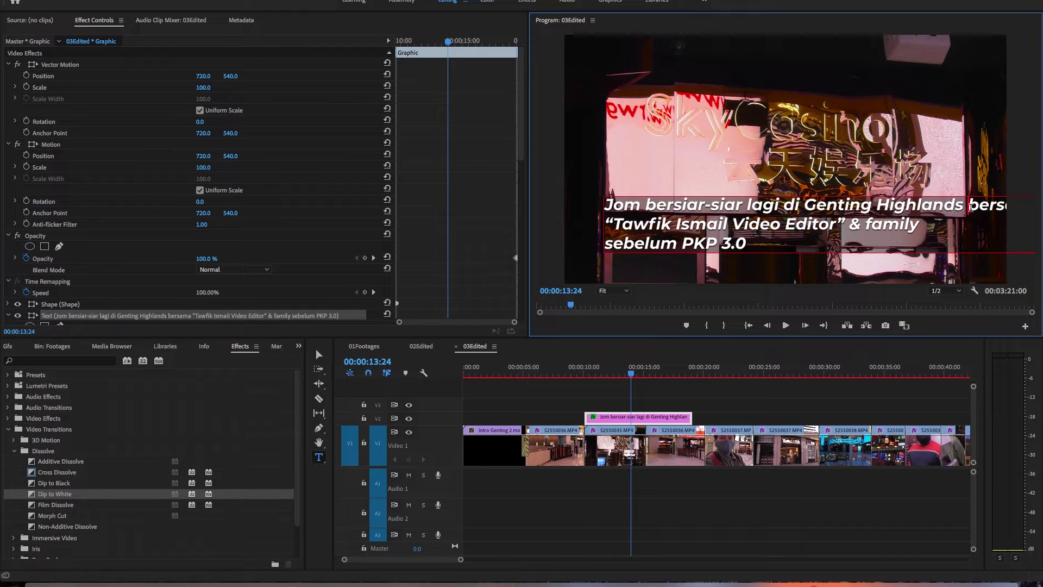
{"action": "key", "text": "Return"}
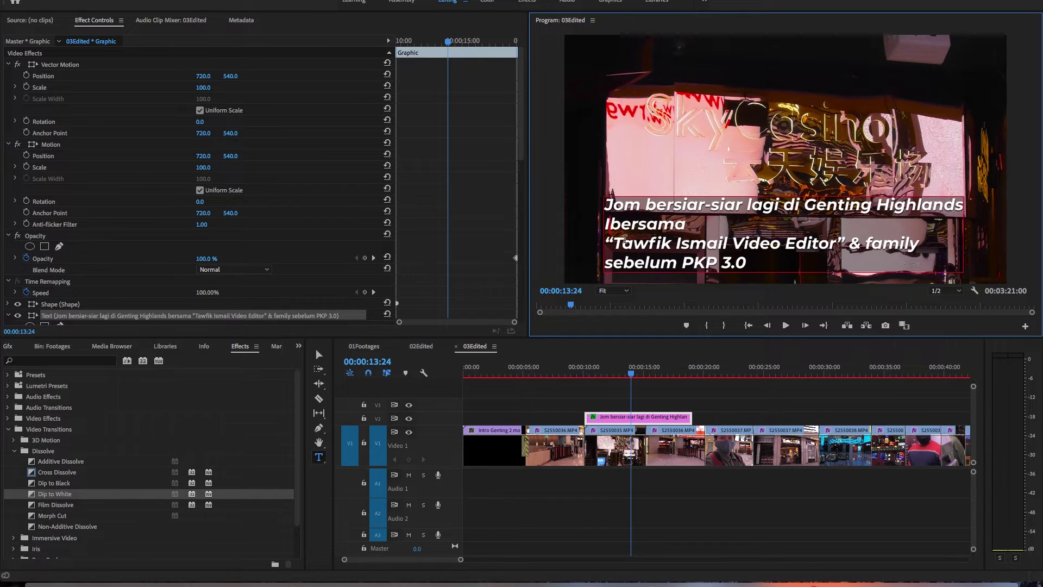
{"action": "key", "text": "End"}
{"action": "key", "text": "Delete"}
{"action": "key", "text": "Escape"}
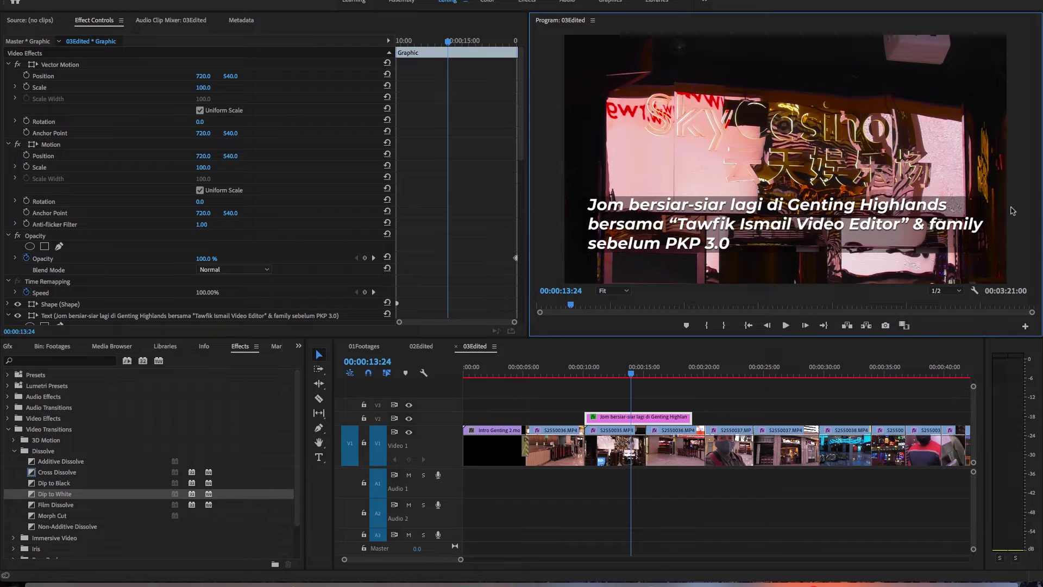
Shift the Genting caption later and correct its text to 'Indoor Theme Park'.
{"action": "scroll", "coordinate": [747, 488], "scroll_direction": "down", "scroll_amount": 3}
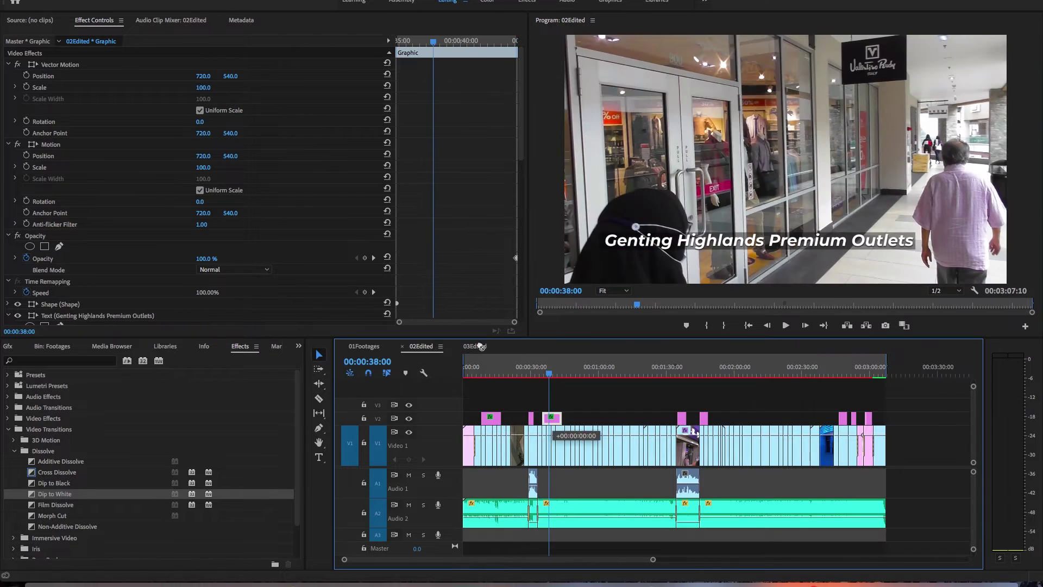
{"action": "left_click_drag", "start_coordinate": [569, 418], "coordinate": [569, 418]}
{"action": "left_click", "coordinate": [570, 371]}
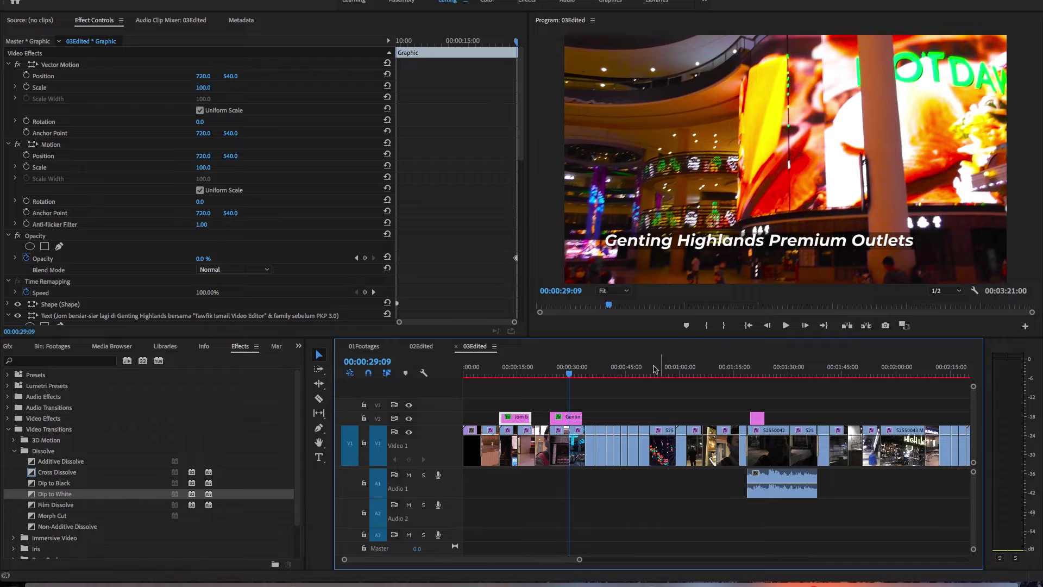
{"action": "left_click_drag", "start_coordinate": [638, 364], "coordinate": [607, 364]}
{"action": "left_click_drag", "start_coordinate": [566, 417], "coordinate": [601, 416]}
{"action": "key", "text": "t"}
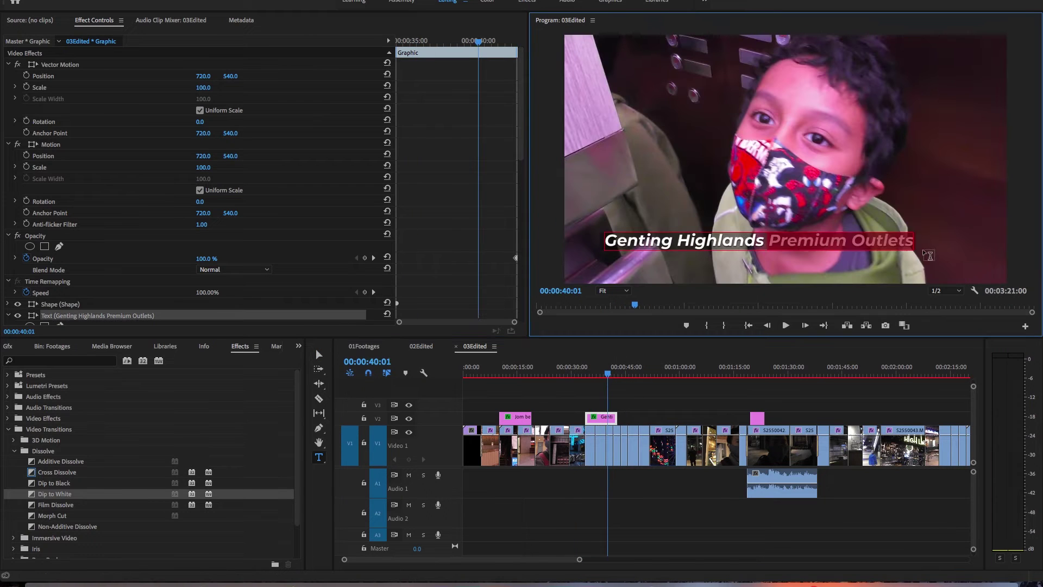
{"action": "type", "text": "r"}
{"action": "key", "text": "Escape"}
{"action": "key", "text": "l"}
{"action": "key", "text": "l"}
{"action": "key", "text": "l"}
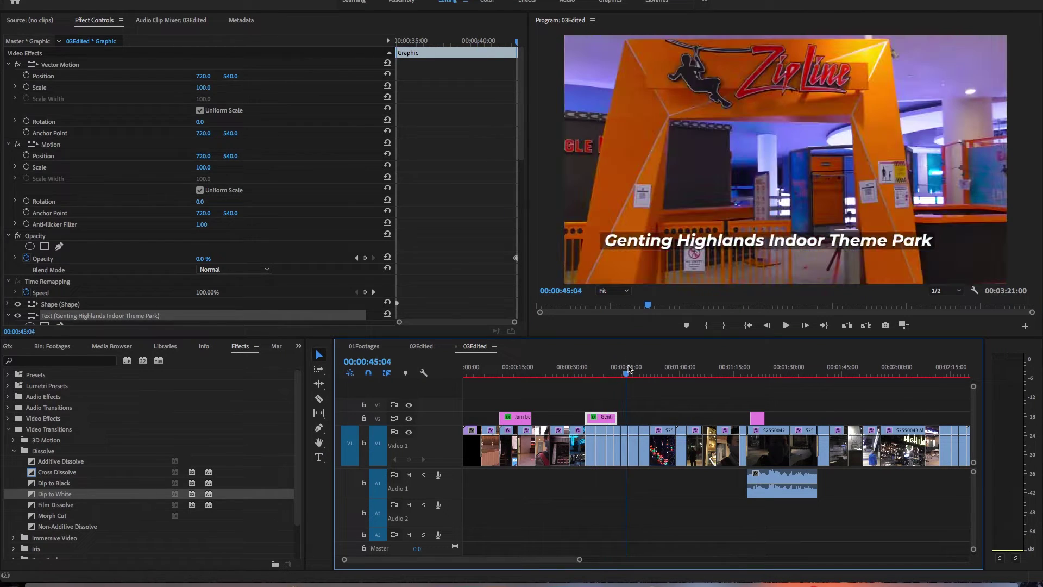
{"action": "key", "text": "backslash"}
At 00:00:50:08, complete the Banyak kedai caption to read 'Banyak kedai tutup'.
{"action": "left_click", "coordinate": [422, 347]}
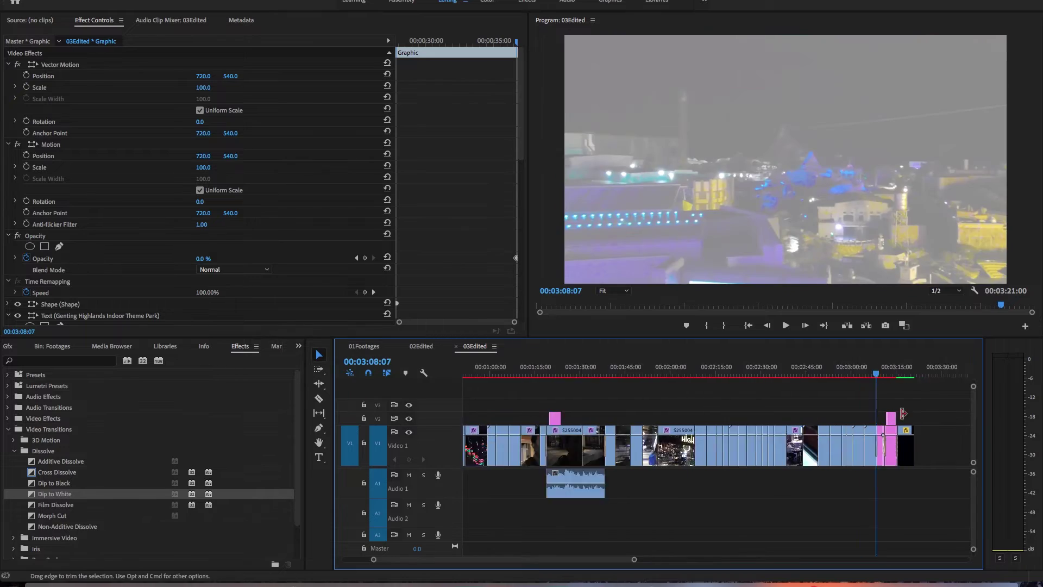
{"action": "left_click", "coordinate": [475, 346]}
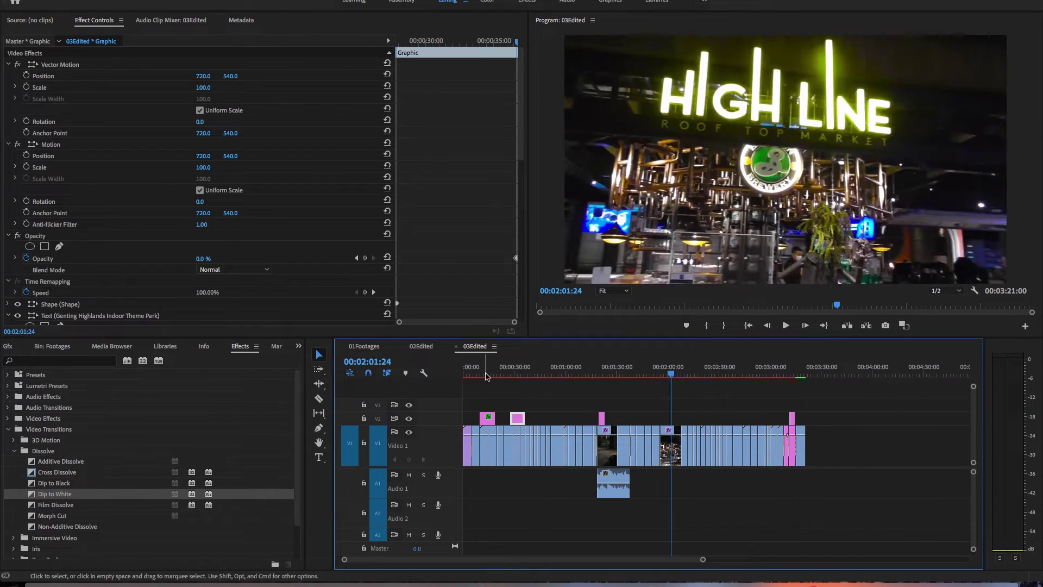
{"action": "left_click", "coordinate": [550, 374]}
{"action": "key", "text": "equal"}
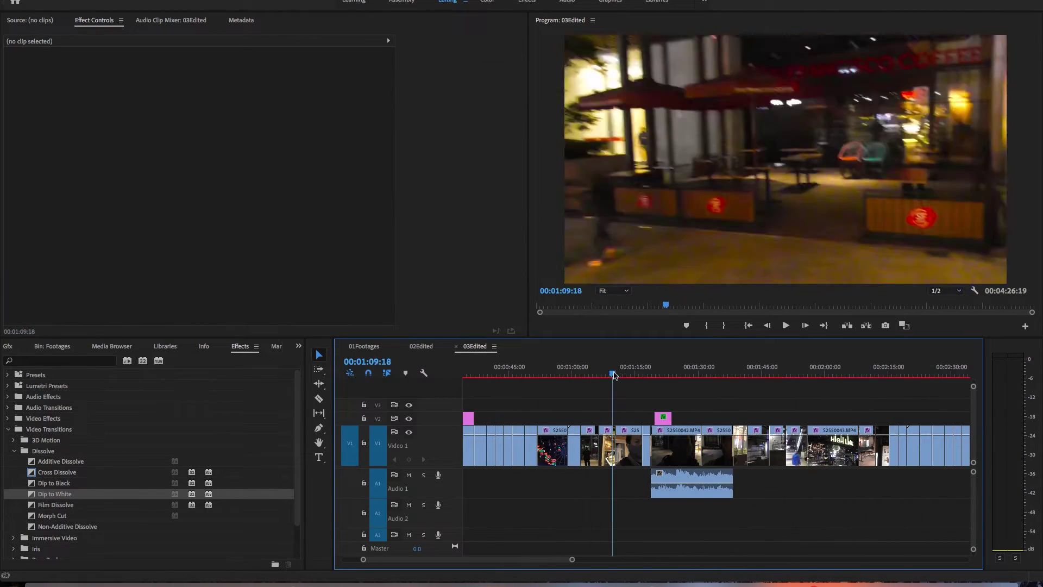
{"action": "key", "text": "t"}
{"action": "left_click", "coordinate": [733, 251]}
{"action": "type", "text": "tutup"}
{"action": "key", "text": "Escape"}
Add a new 'Hanya kedai makan' caption at 00:02:00:08.
{"action": "mouse_move", "coordinate": [646, 375]}
{"action": "left_mouse_down"}
{"action": "mouse_move", "coordinate": [747, 375]}
{"action": "mouse_move", "coordinate": [725, 375]}
{"action": "left_mouse_up"}
{"action": "key", "text": "minus"}
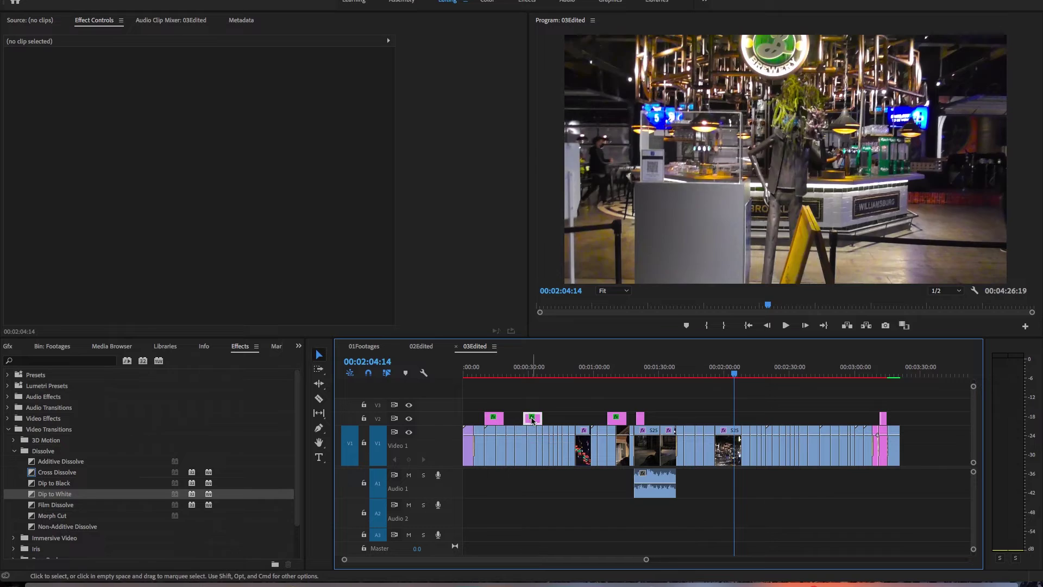
{"action": "key", "text": "ctrl+v"}
{"action": "type", "text": "tHanya"}
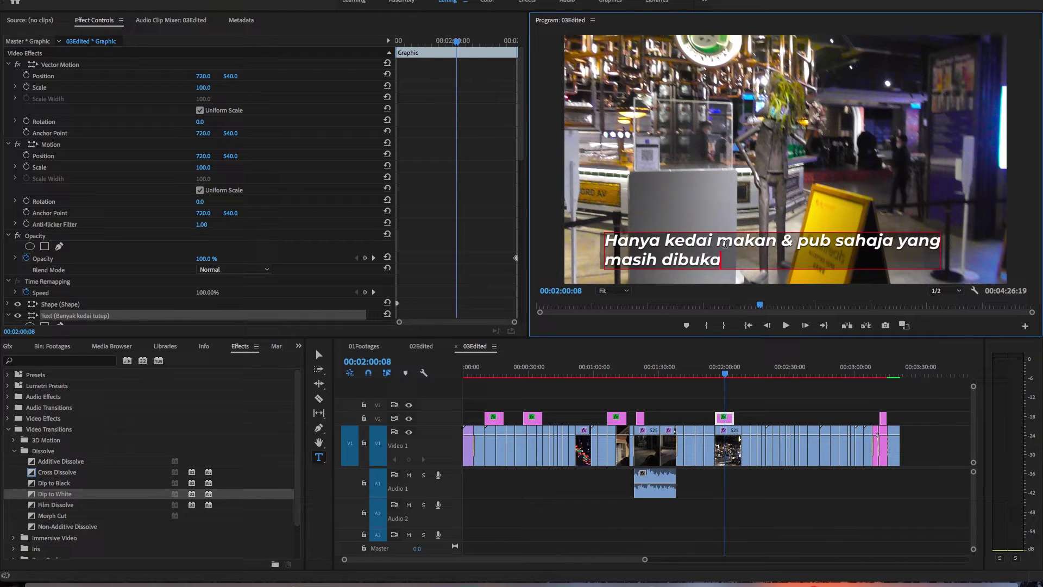
{"action": "type", "text": "acam biasa"}
{"action": "key", "text": "Escape"}
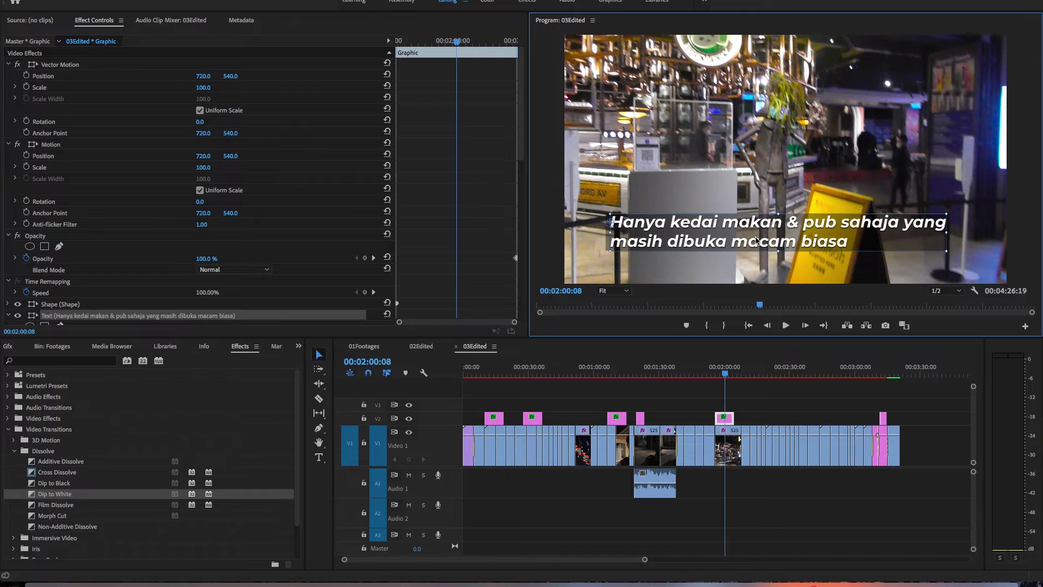
{"action": "left_click", "coordinate": [776, 392]}
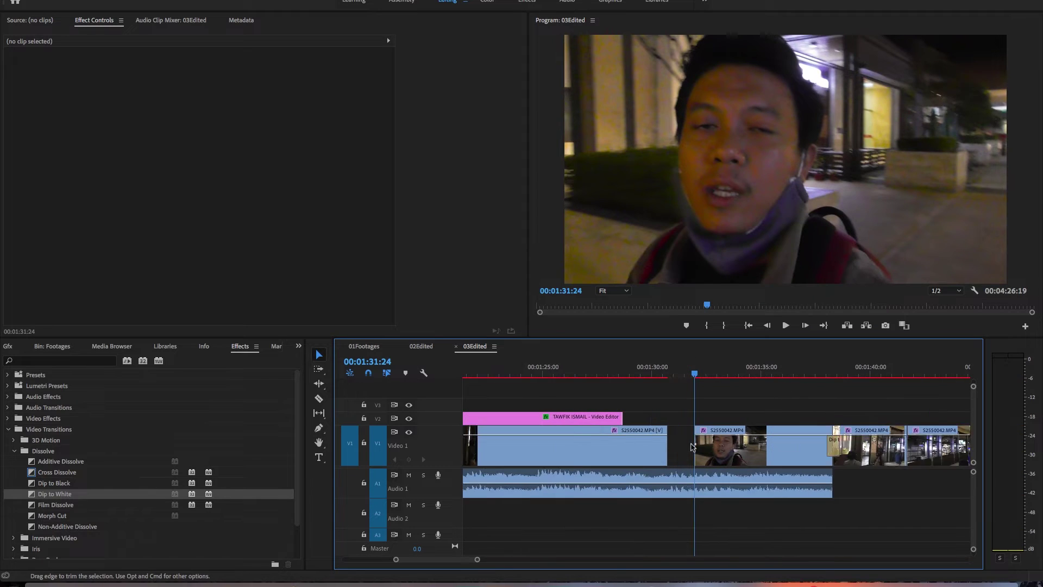
Trim the head of the clip on Video 1 and expand its Creative colour settings.
{"action": "left_click_drag", "start_coordinate": [692, 446], "coordinate": [873, 441]}
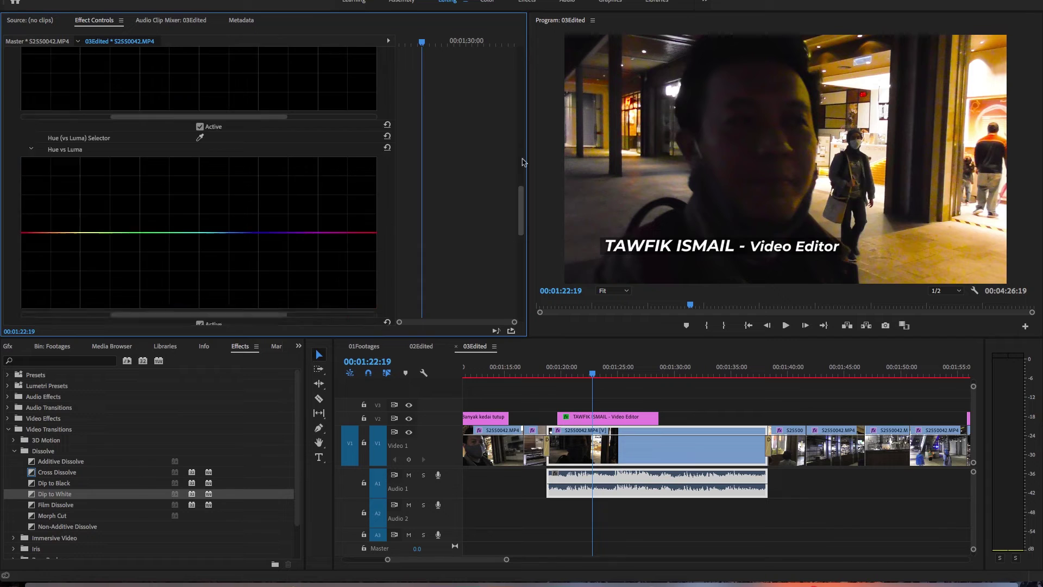
{"action": "scroll", "coordinate": [523, 162], "scroll_direction": "up", "scroll_amount": 10}
{"action": "left_click", "coordinate": [15, 86]}
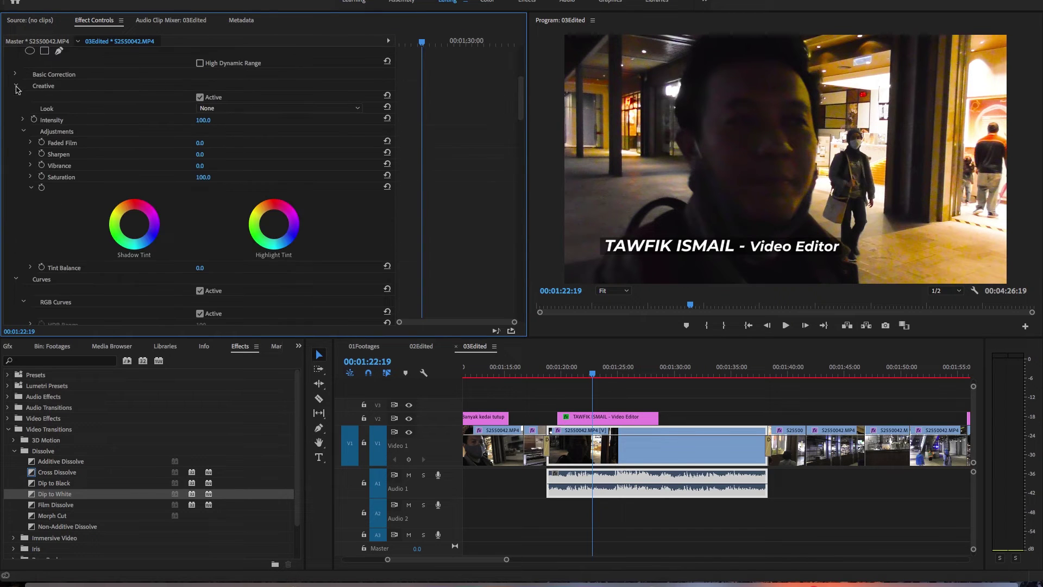
{"action": "scroll", "coordinate": [380, 244], "scroll_direction": "down", "scroll_amount": 5}
{"action": "left_click", "coordinate": [690, 405]}
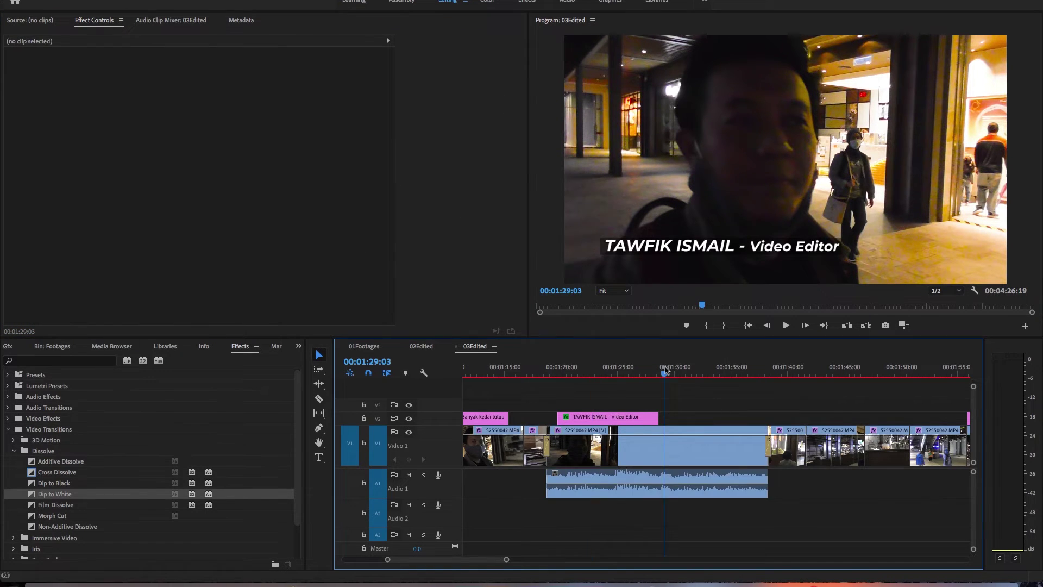
{"action": "key", "text": "backslash"}
Duplicate a caption later on V2 and retype it as 'Rehat dulu & singgah makan minum jap'.
{"action": "left_click_drag", "start_coordinate": [738, 418], "coordinate": [691, 420]}
{"action": "key", "text": "="}
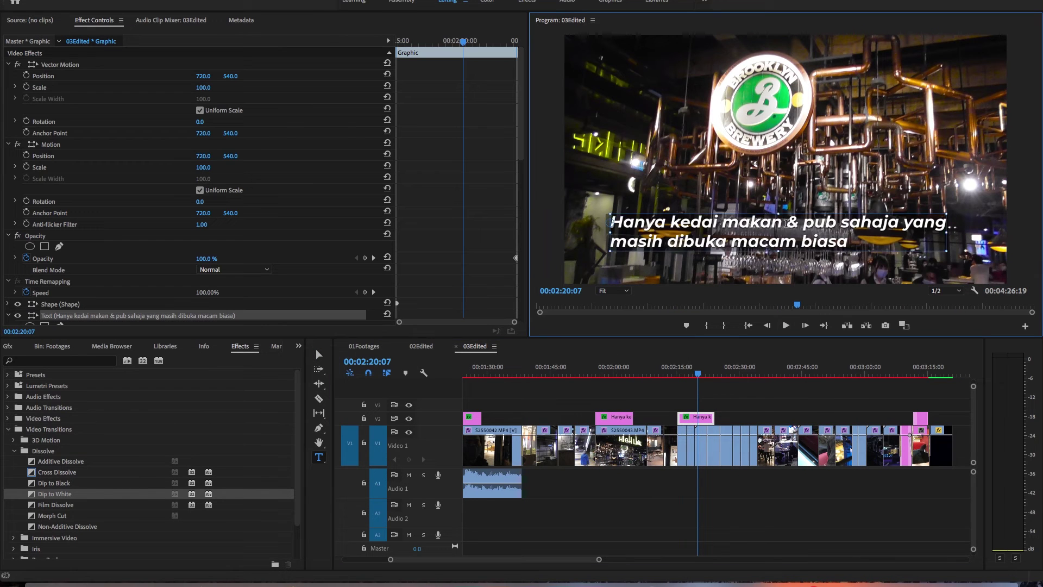
{"action": "type", "text": "t"}
{"action": "type", "text": "&"}
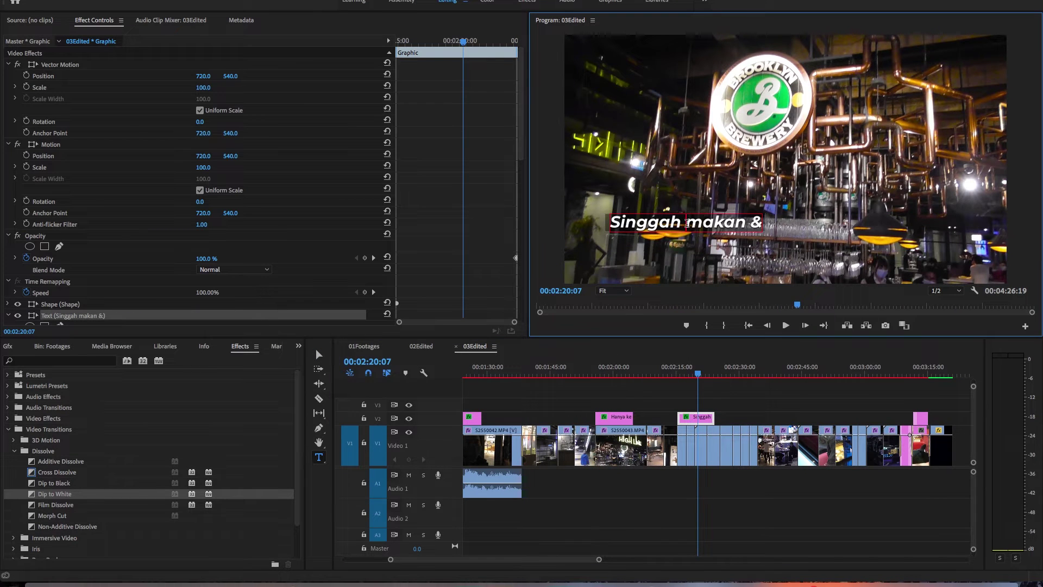
{"action": "type", "text": "minum jap"}
{"action": "key", "text": "Escape"}
Paste a caption at 02:56:18 reading 'Outdoor Theme Park semua tutup..'.
{"action": "key", "text": "minus"}
{"action": "left_click", "coordinate": [809, 373]}
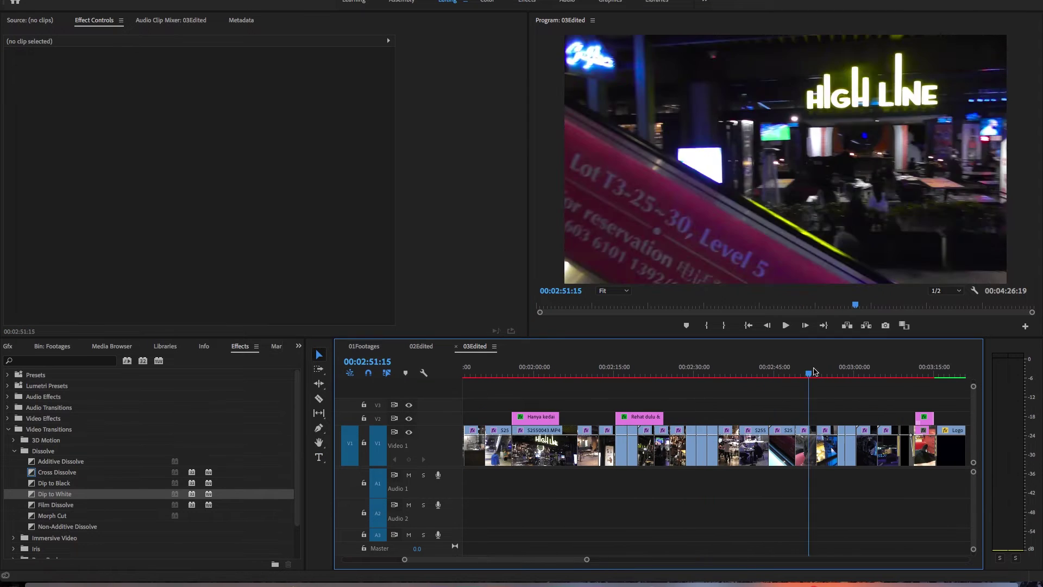
{"action": "left_click", "coordinate": [833, 373]}
{"action": "key", "text": "ctrl+v"}
{"action": "type", "text": "tup.."}
{"action": "left_click", "coordinate": [855, 492]}
Adjust the S2550042 talking clip's audio channels and give its audio a Constant Power crossfade.
{"action": "key", "text": "minus"}
{"action": "key", "text": "minus"}
{"action": "key", "text": "minus"}
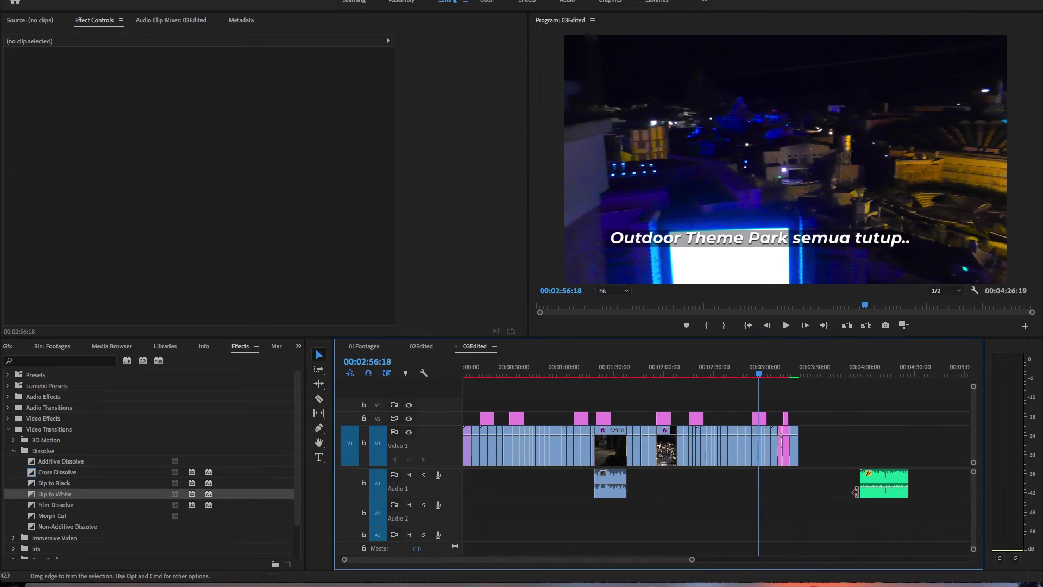
{"action": "right_click", "coordinate": [610, 483]}
{"action": "left_click", "coordinate": [625, 343]}
{"action": "key", "text": "Escape"}
{"action": "right_click", "coordinate": [610, 483]}
{"action": "left_click", "coordinate": [625, 354]}
{"action": "left_click", "coordinate": [389, 191]}
{"action": "left_click", "coordinate": [667, 486]}
{"action": "key", "text": "space"}
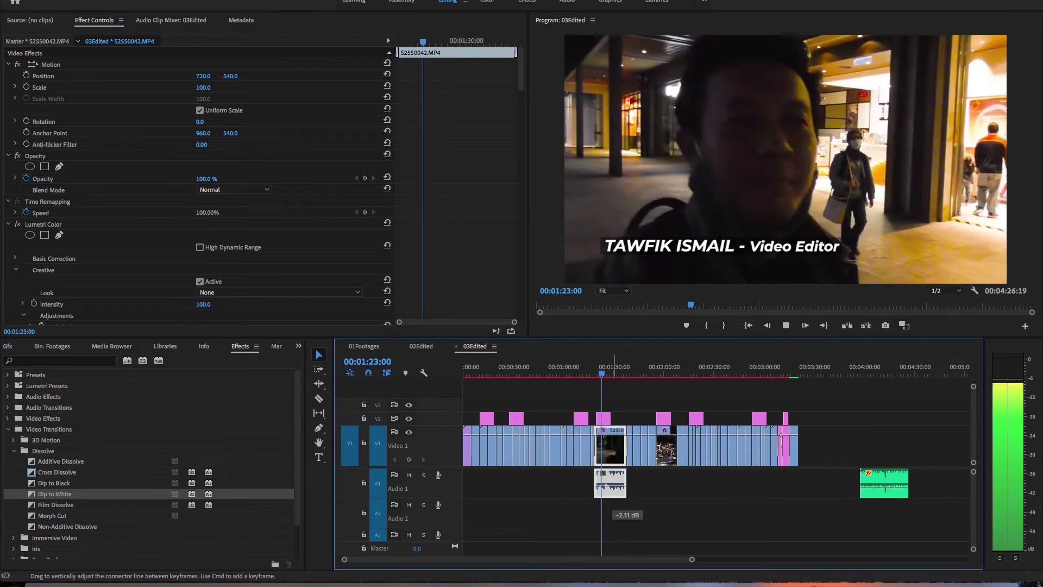
{"action": "key", "text": "ctrl+shift+d"}
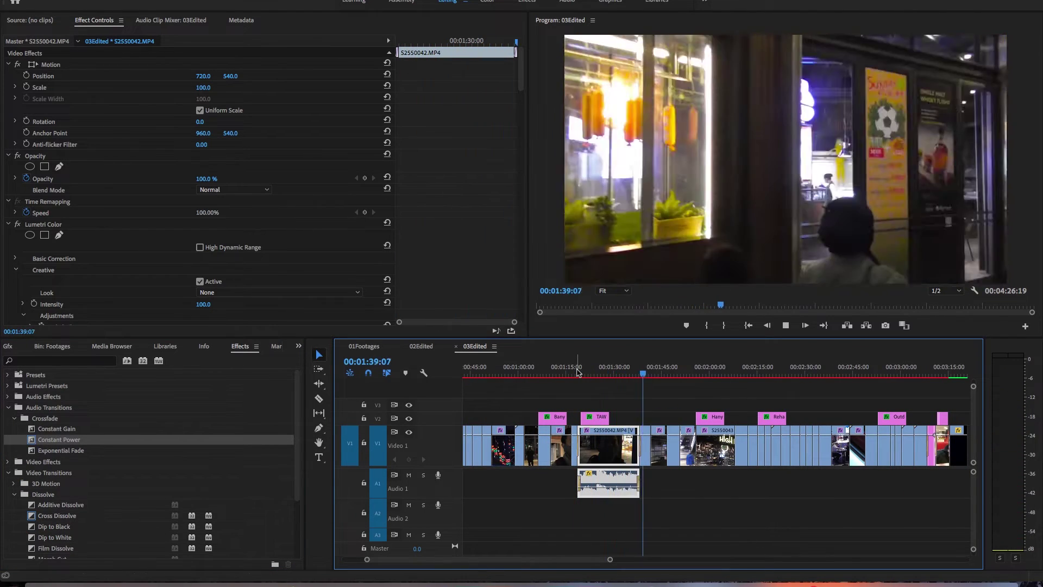
Lengthen the Fast and Run music on Audio 2 and add a fade to its end.
{"action": "key", "text": "minus"}
{"action": "key", "text": "minus"}
{"action": "left_click_drag", "start_coordinate": [486, 514], "coordinate": [661, 519]}
{"action": "key", "text": "backslash"}
{"action": "left_click", "coordinate": [559, 375]}
{"action": "key", "text": "space"}
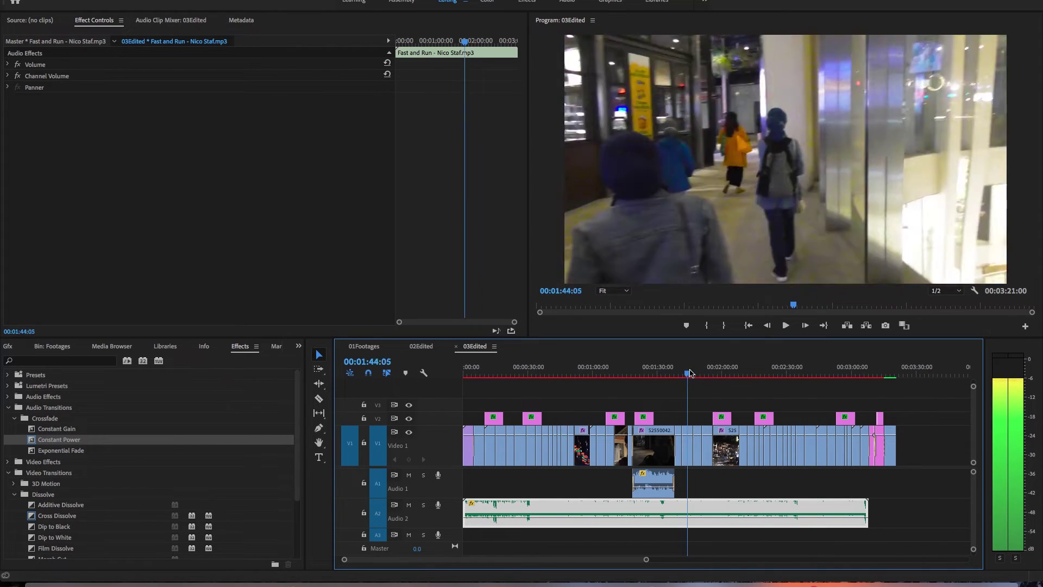
{"action": "key", "text": "space"}
{"action": "key", "text": "equal"}
{"action": "key", "text": "equal"}
{"action": "key", "text": "ctrl+shift+d"}
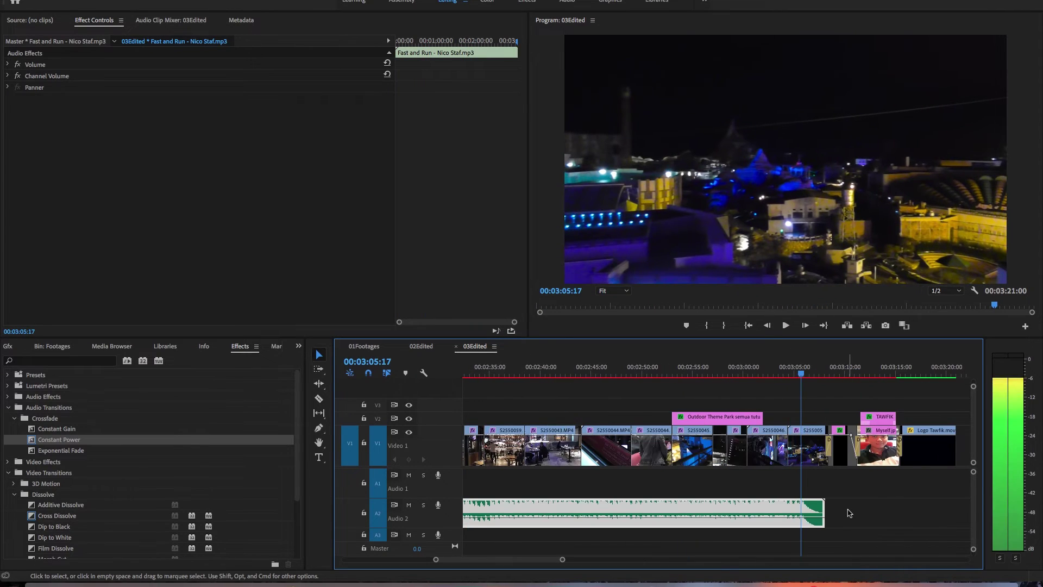
Add a second Fast and Run music copy and butt it against the first near 03:05:21.
{"action": "left_click_drag", "start_coordinate": [759, 525], "coordinate": [673, 514]}
{"action": "left_click", "coordinate": [574, 368]}
{"action": "key", "text": "space"}
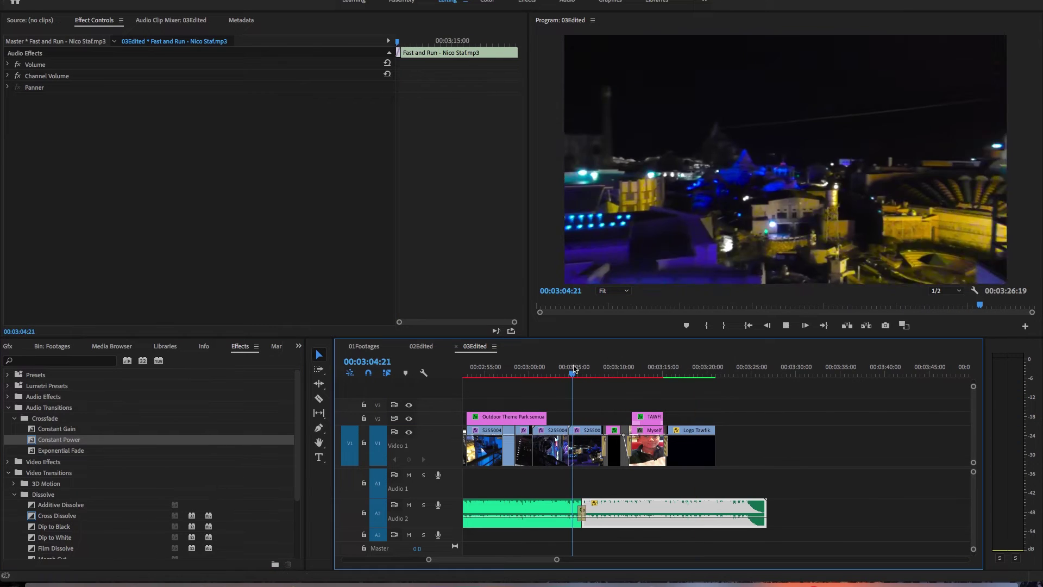
{"action": "key", "text": "space"}
{"action": "key", "text": "space"}
{"action": "mouse_move", "coordinate": [593, 516]}
{"action": "left_mouse_down"}
{"action": "mouse_move", "coordinate": [689, 516]}
{"action": "mouse_move", "coordinate": [645, 514]}
{"action": "left_mouse_up"}
{"action": "left_click", "coordinate": [577, 372]}
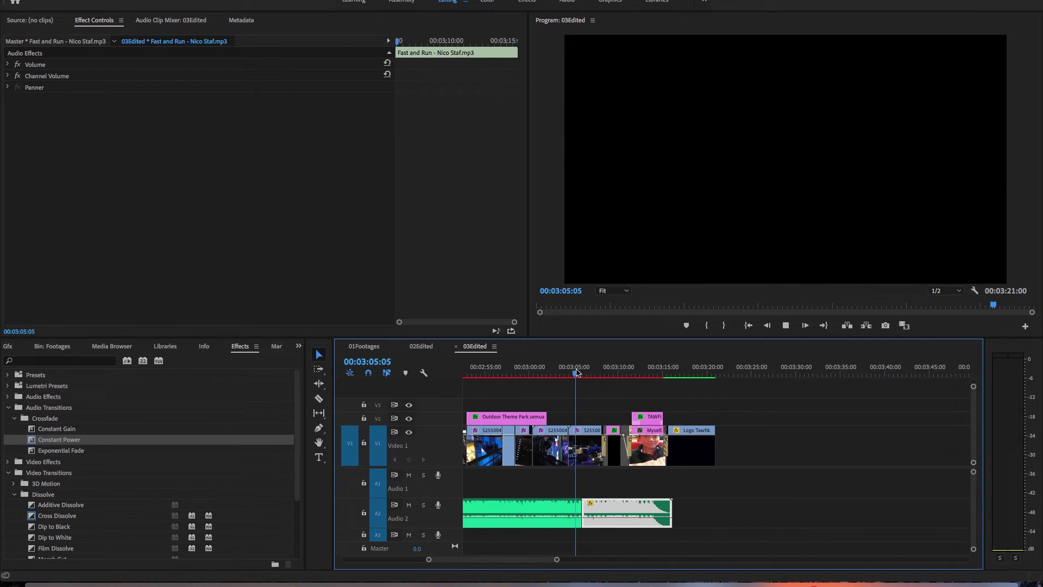
{"action": "key", "text": "ctrl+z"}
{"action": "key", "text": "ctrl+z"}
{"action": "key", "text": "ctrl+z"}
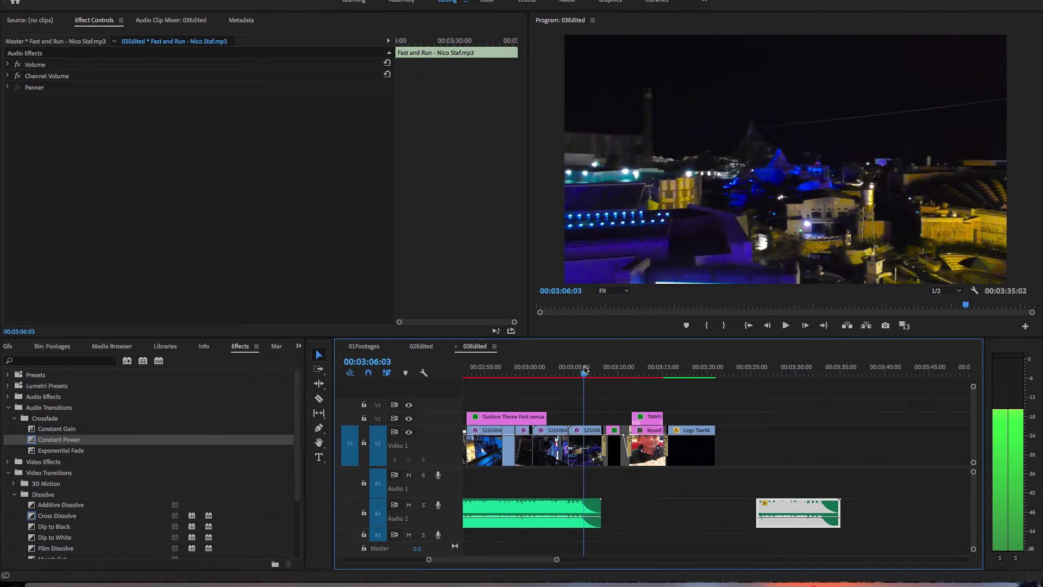
{"action": "left_click", "coordinate": [581, 372]}
{"action": "left_click_drag", "start_coordinate": [798, 513], "coordinate": [577, 516]}
{"action": "left_click", "coordinate": [513, 371]}
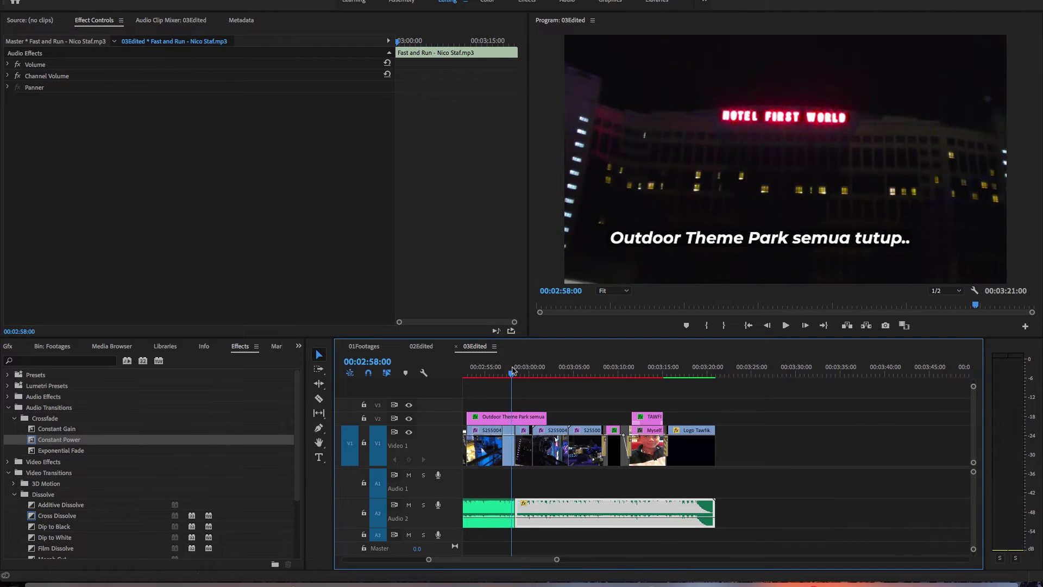
Delete the unwanted transition on the music.
{"action": "key", "text": "Down"}
{"action": "left_click", "coordinate": [630, 513]}
{"action": "key", "text": "Delete"}
{"action": "key", "text": "minus"}
{"action": "key", "text": "Left"}
{"action": "key", "text": "minus"}
{"action": "key", "text": "minus"}
{"action": "key", "text": "minus"}
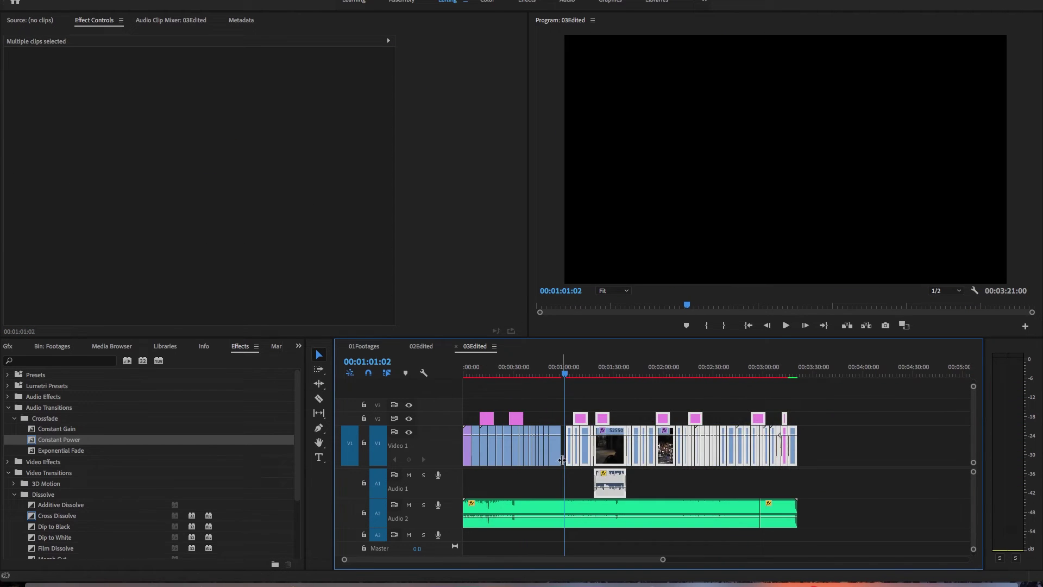
Close the Video 1 gap with Track Select Forward and delete the extra audio at the sequence end.
{"action": "key", "text": "equal"}
{"action": "key", "text": "a"}
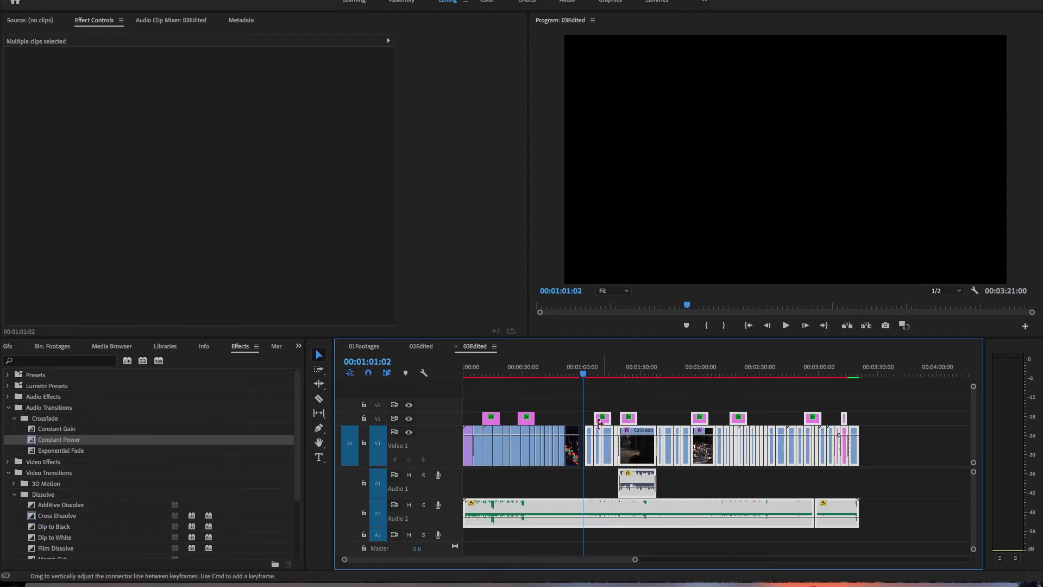
{"action": "left_click_drag", "start_coordinate": [596, 441], "coordinate": [589, 441]}
{"action": "key", "text": "equal"}
{"action": "key", "text": "v"}
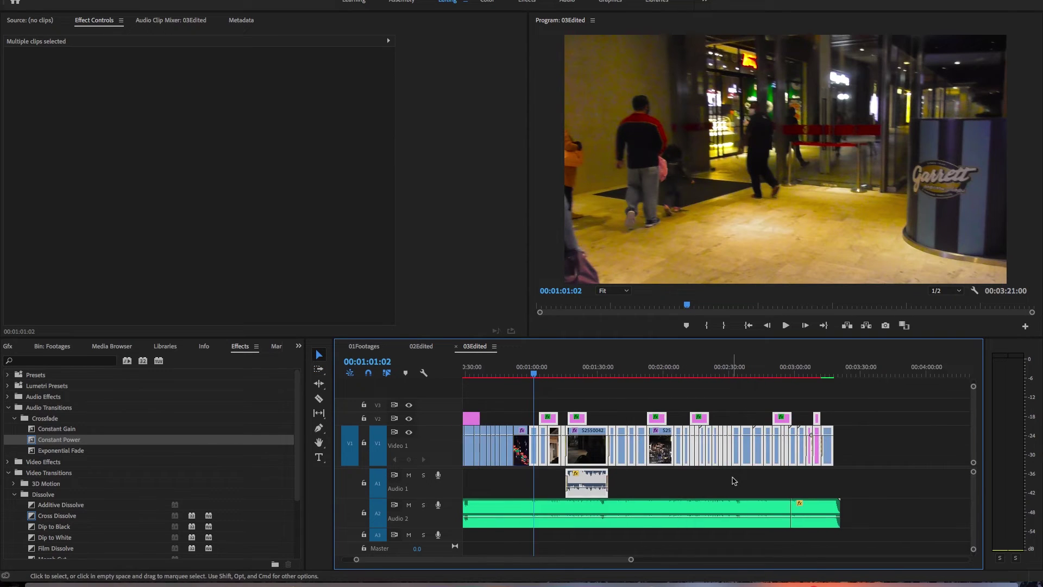
{"action": "left_click", "coordinate": [811, 511]}
{"action": "key", "text": "Delete"}
{"action": "key", "text": "equal"}
Try trimming a Video 1 clip at 01:59:04 and closing the gap, then undo those changes.
{"action": "left_click", "coordinate": [644, 372]}
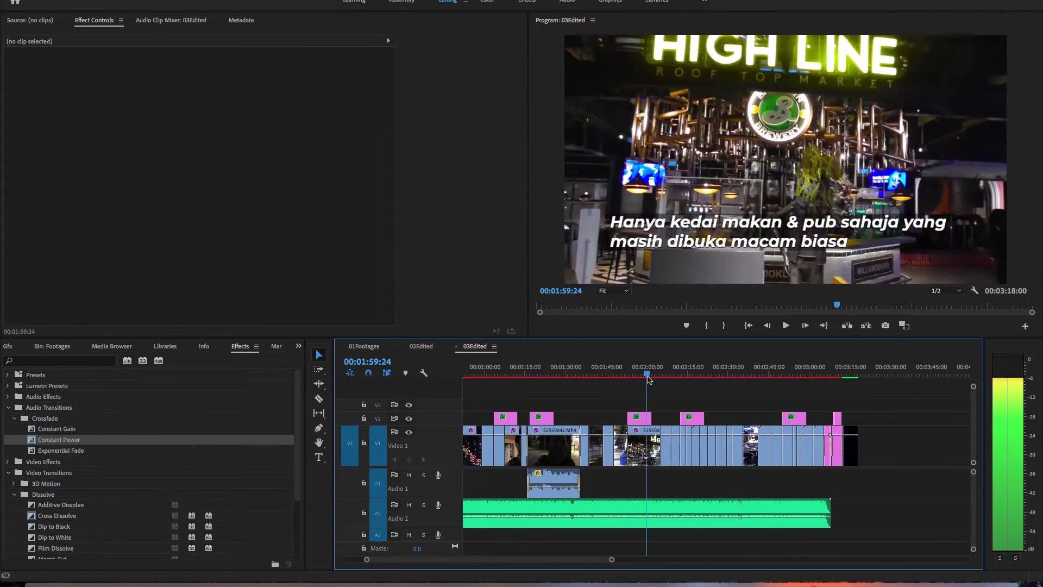
{"action": "key", "text": "alt+q"}
{"action": "key", "text": "a"}
{"action": "left_click_drag", "start_coordinate": [652, 442], "coordinate": [635, 441]}
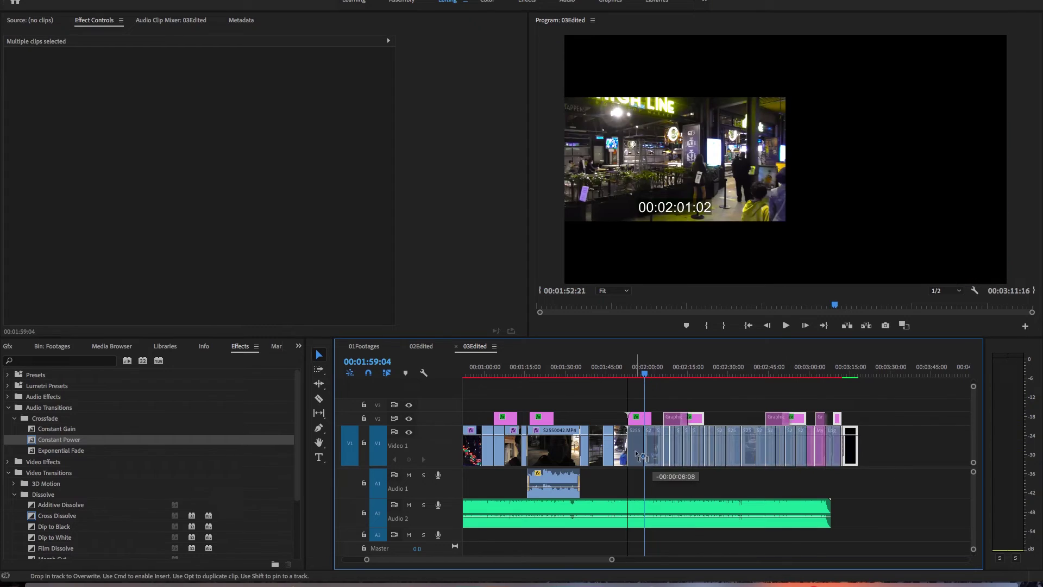
{"action": "key", "text": "equal"}
{"action": "key", "text": "v"}
{"action": "left_click", "coordinate": [603, 369]}
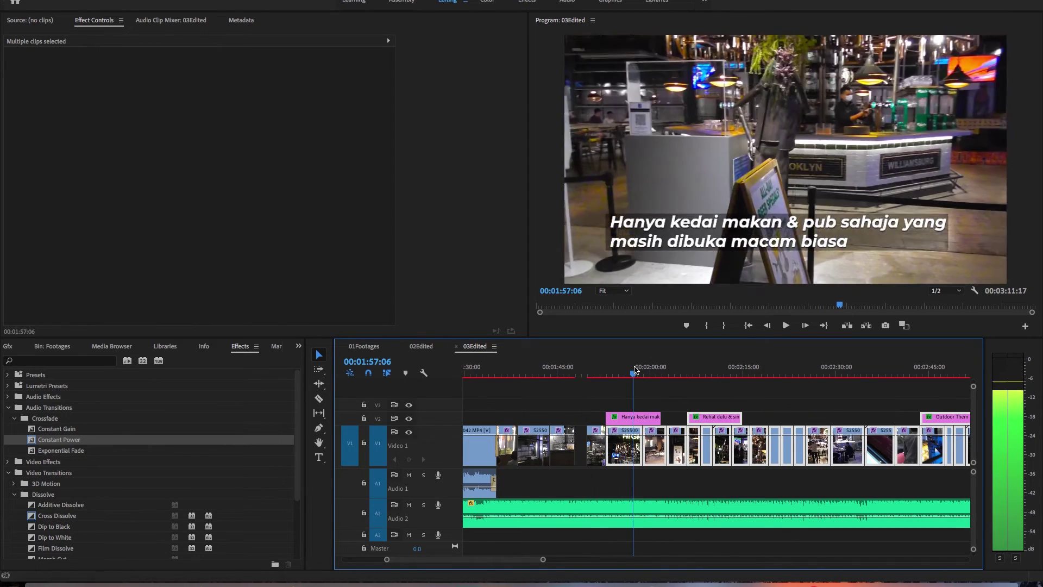
{"action": "key", "text": "ctrl+z"}
{"action": "key", "text": "ctrl+z"}
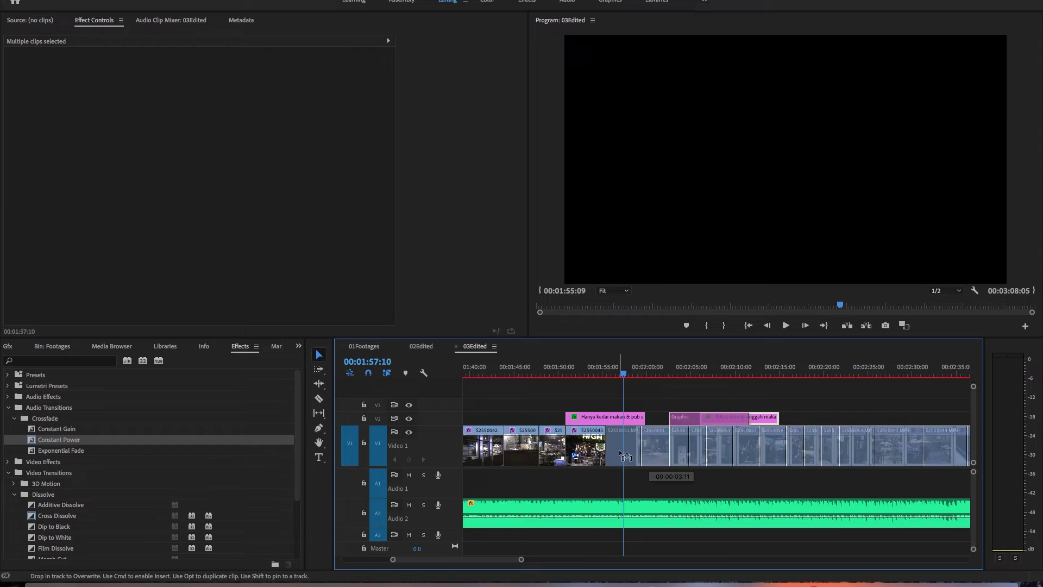
{"action": "key", "text": "End"}
{"action": "key", "text": "ctrl+z"}
{"action": "key", "text": "ctrl+z"}
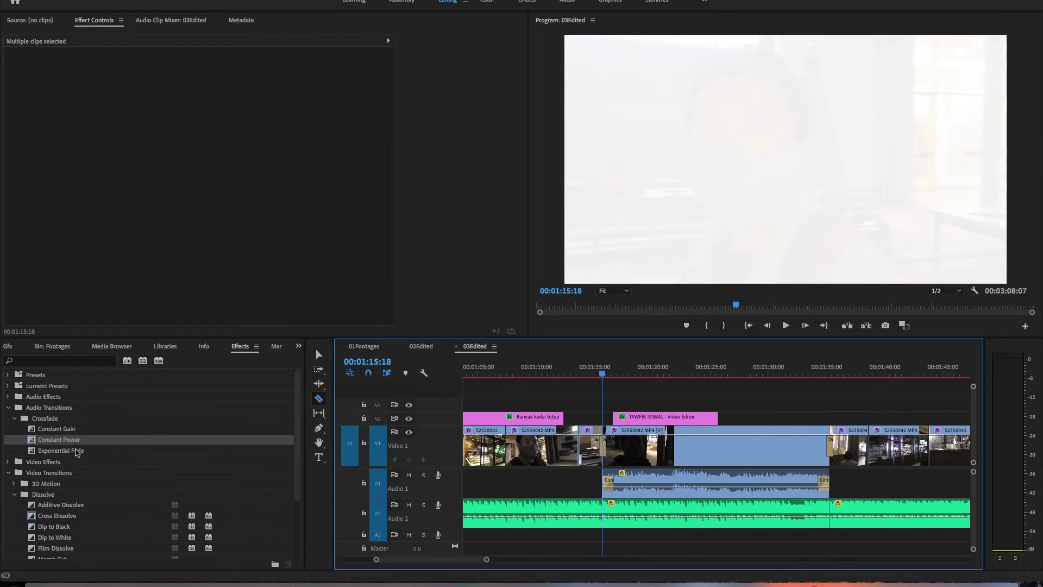
{"action": "key", "text": "ctrl+z"}
Paste a caption copy near 0:38 and retype it as 'Semua kecewa sebab banyak tempat tutup'.
{"action": "key", "text": "ctrl+v"}
{"action": "left_click_drag", "start_coordinate": [663, 416], "coordinate": [630, 416]}
{"action": "double_click", "coordinate": [630, 240]}
{"action": "type", "text": "Semu"}
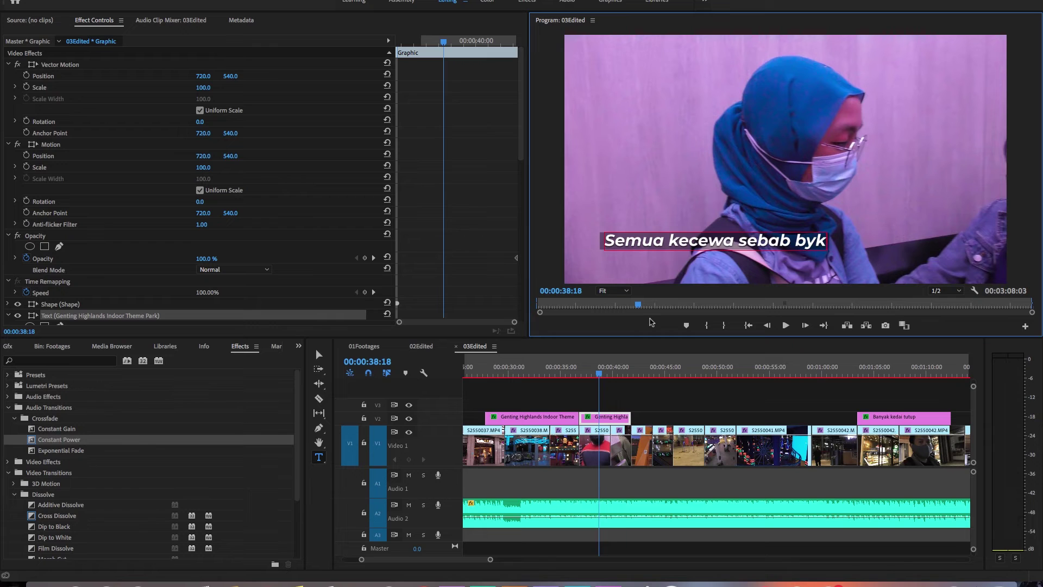
{"action": "double_click", "coordinate": [886, 240]}
{"action": "type", "text": "tempat tutup"}
{"action": "key", "text": "Escape"}
Place a caption copy near 0:21 reading 'Tapi banyak tempat tutup'.
{"action": "scroll", "coordinate": [458, 564], "scroll_direction": "down", "scroll_amount": 2}
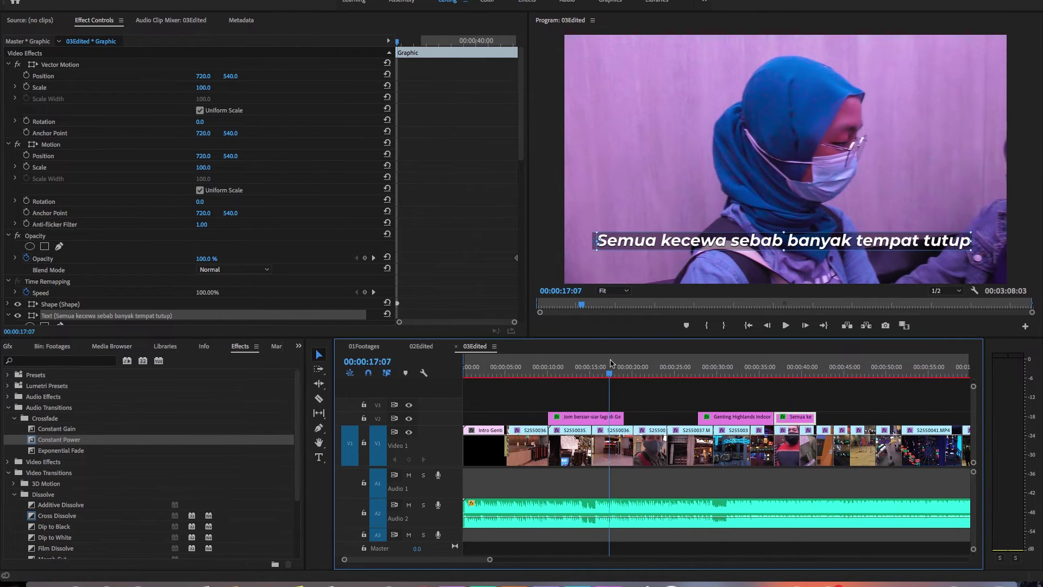
{"action": "left_click_drag", "start_coordinate": [796, 417], "coordinate": [873, 421]}
{"action": "key", "text": "ctrl+z"}
{"action": "left_click", "coordinate": [713, 242]}
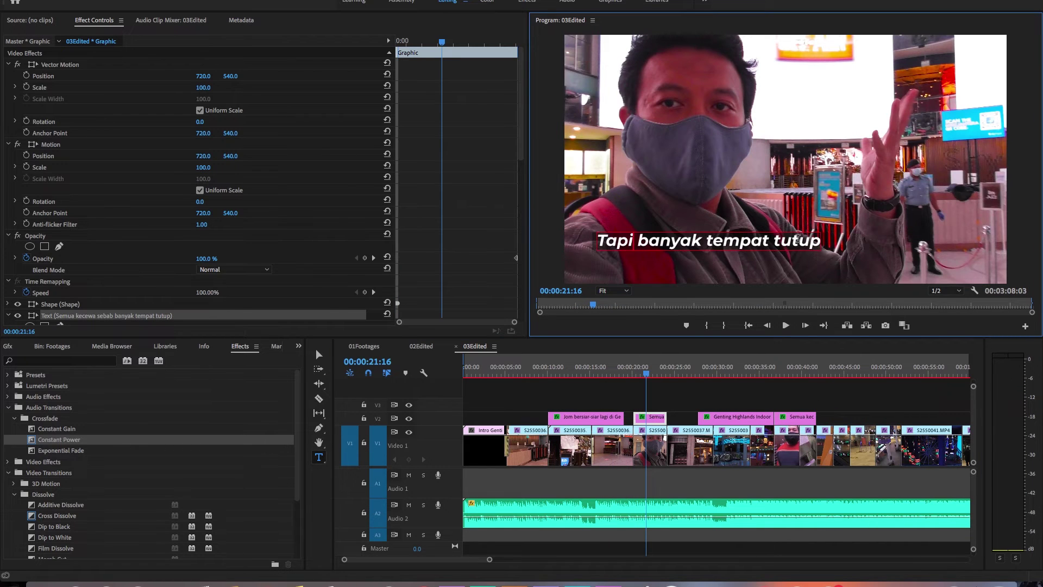
{"action": "key", "text": "Escape"}
{"action": "left_click", "coordinate": [679, 392]}
{"action": "scroll", "coordinate": [679, 393], "scroll_direction": "up", "scroll_amount": 1}
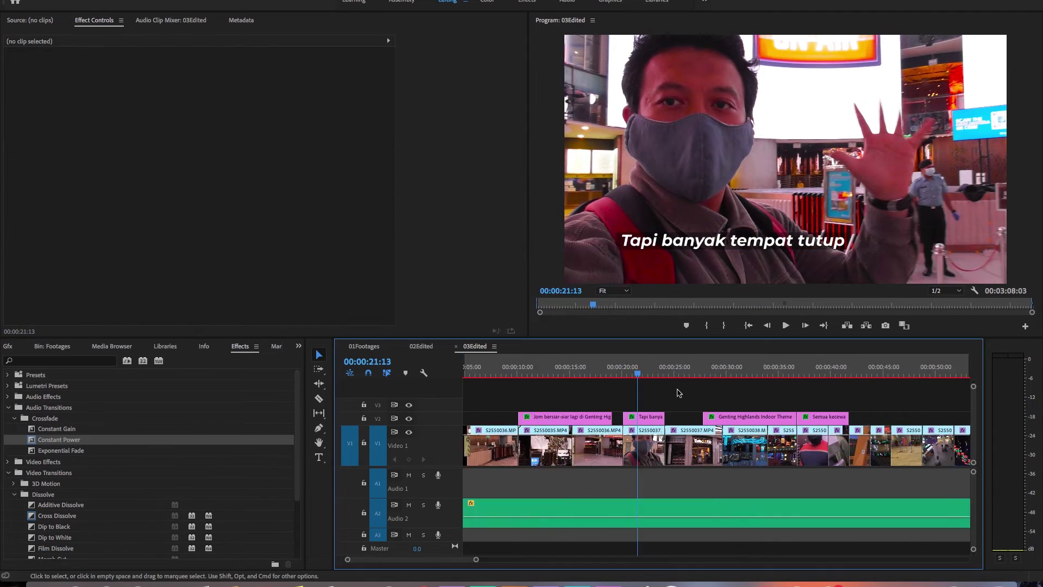
Export as H.264 Mobile Device 1080p HD, replacing 'Genting Highland Sebelum PKP 3.0 (pt2).mp4'.
{"action": "key", "text": "super+m"}
{"action": "left_click", "coordinate": [710, 178]}
{"action": "key", "text": "Return"}
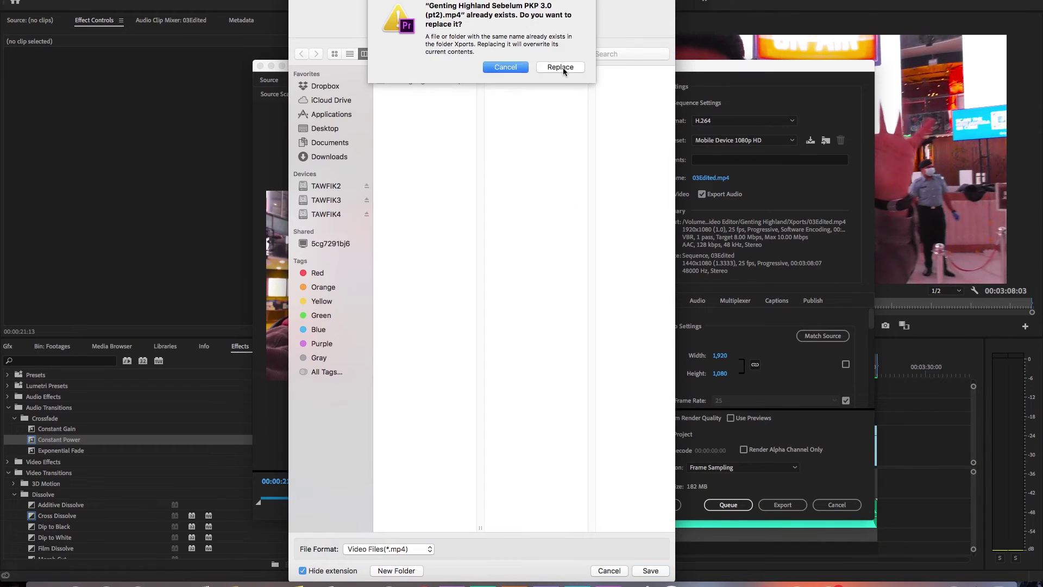
{"action": "left_click", "coordinate": [560, 67]}
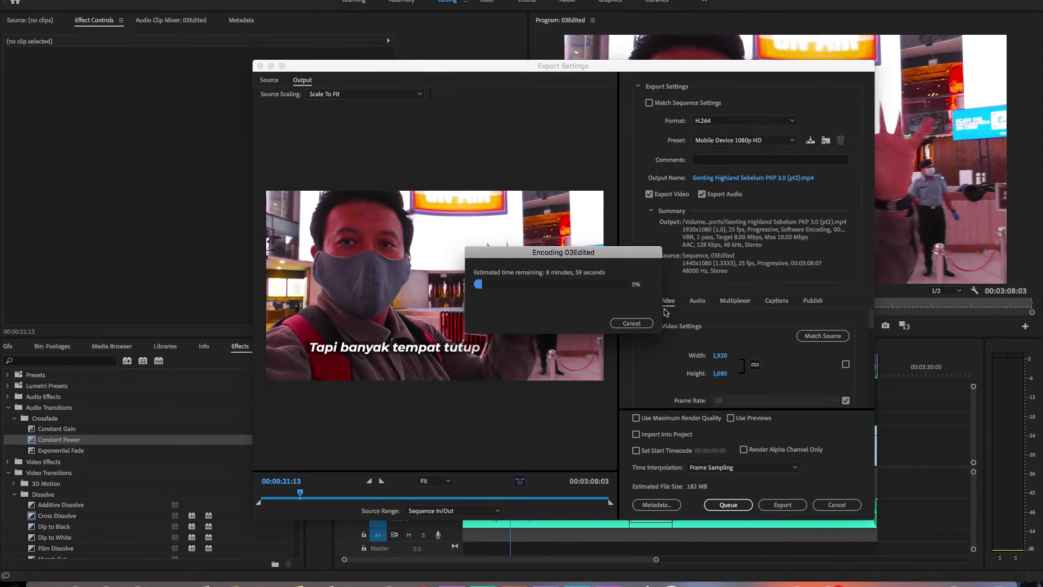